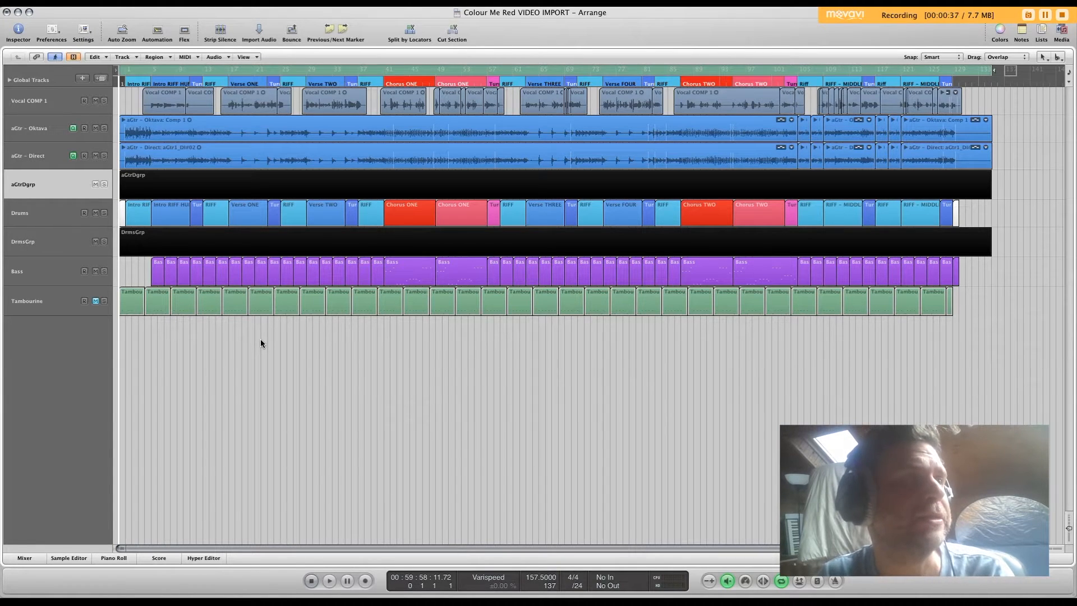
Step: Import the nine Take 1 drum WAV files from the Finder window at bar 1 below the Tambourine track, creating new tracks
key("F9")
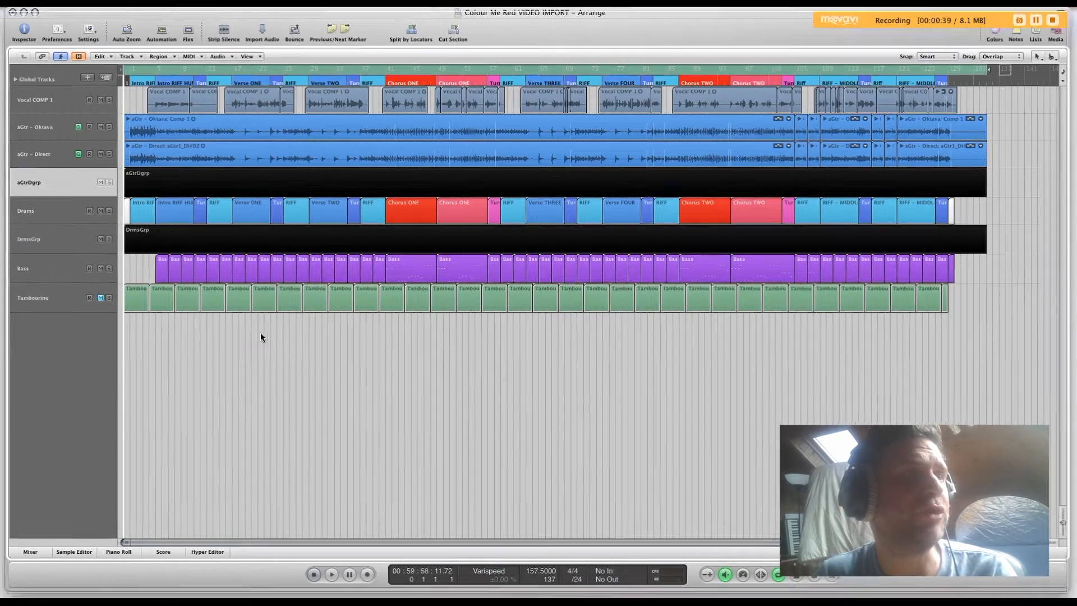
left_click(495, 285)
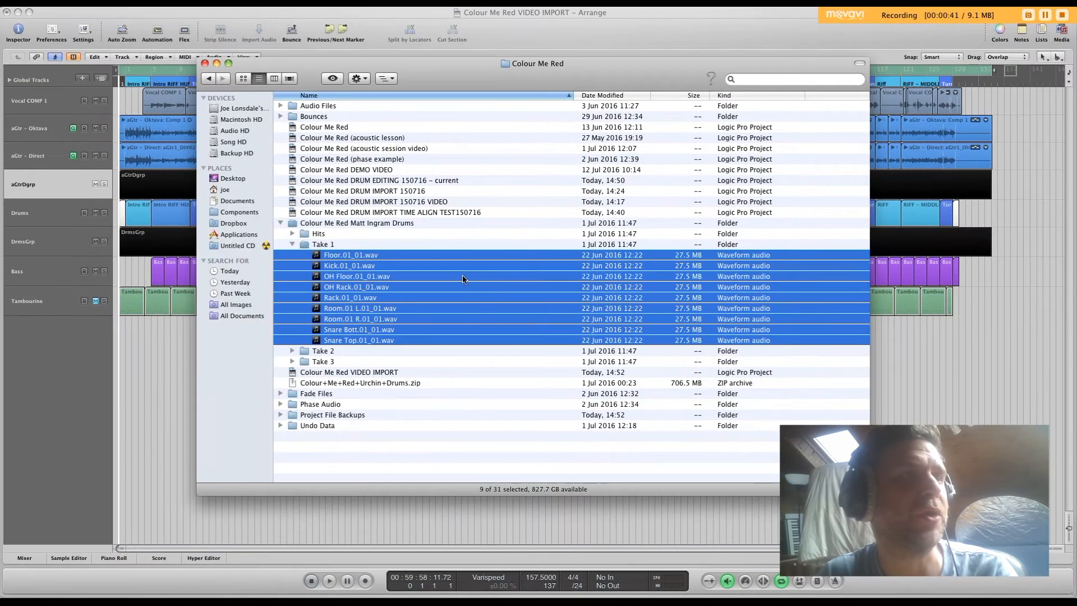
left_click(292, 245)
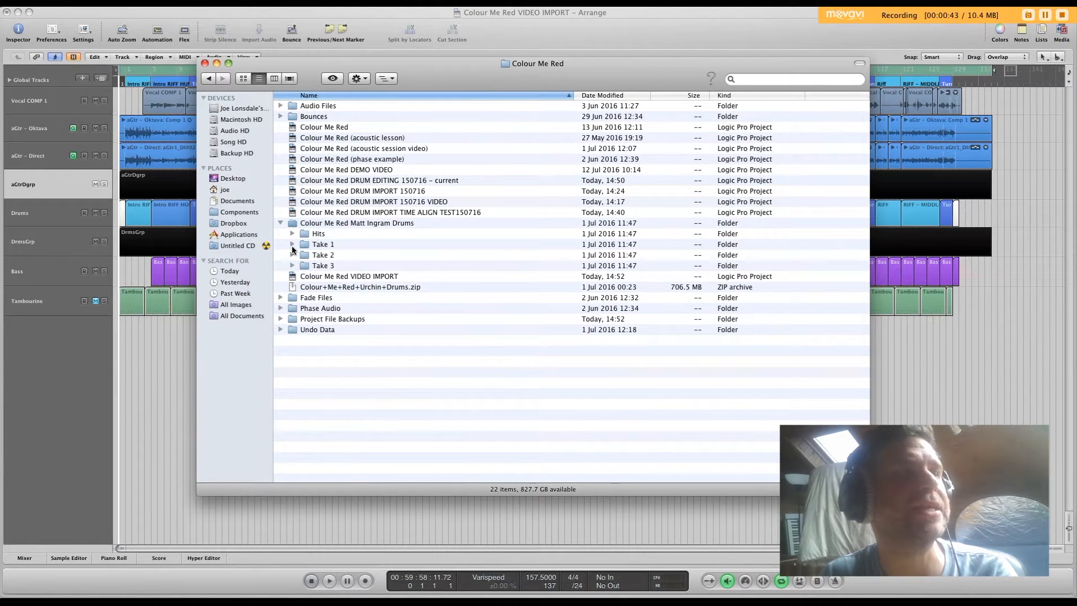
left_click(291, 245)
left_click(365, 255)
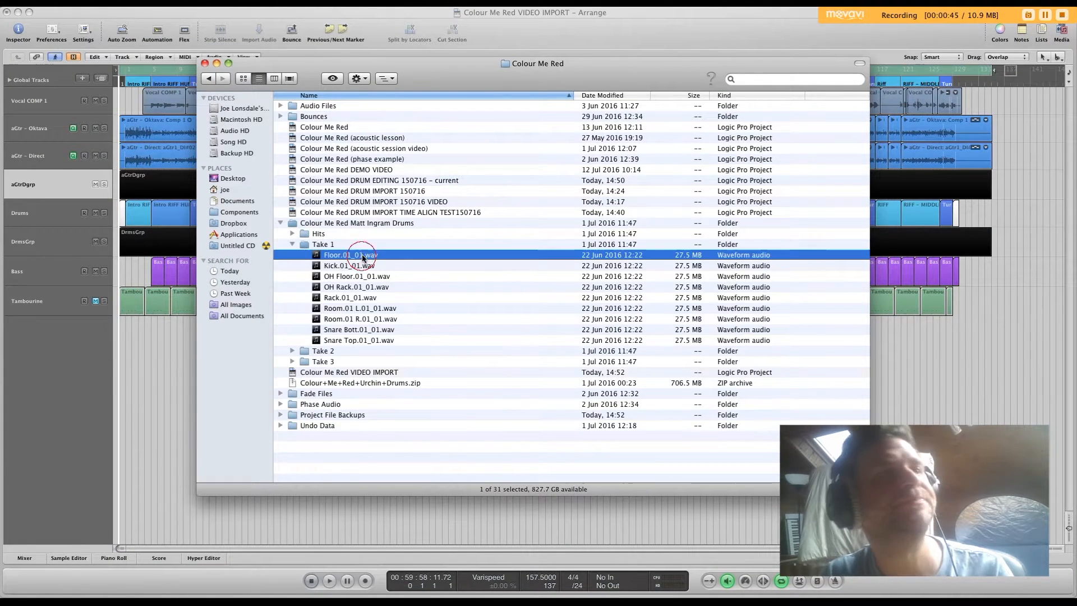
left_click(356, 340, "shift")
left_click_drag(333, 264, 120, 342)
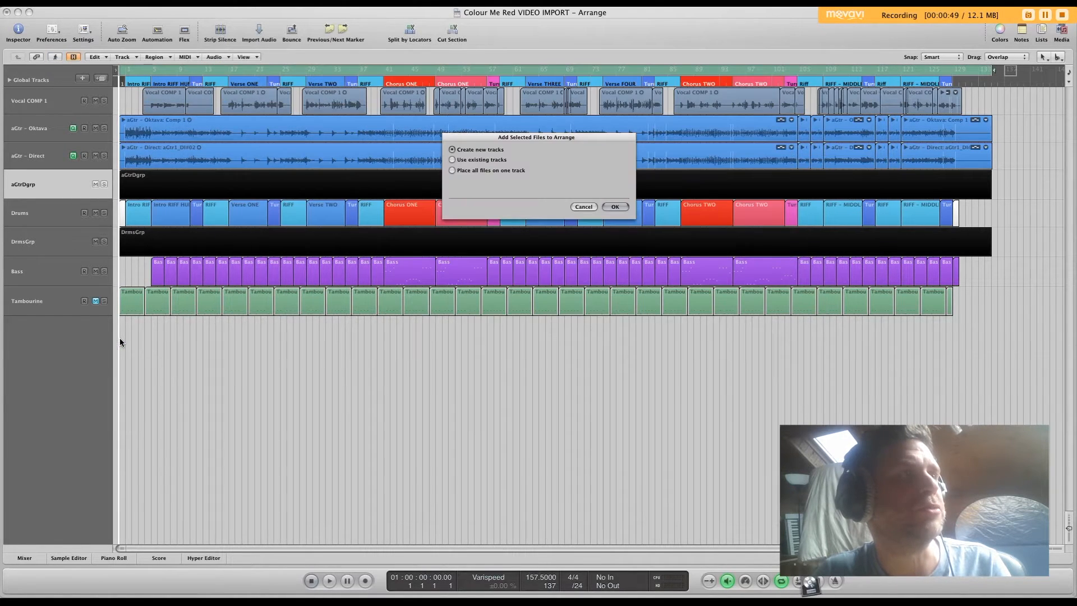
left_click(617, 208)
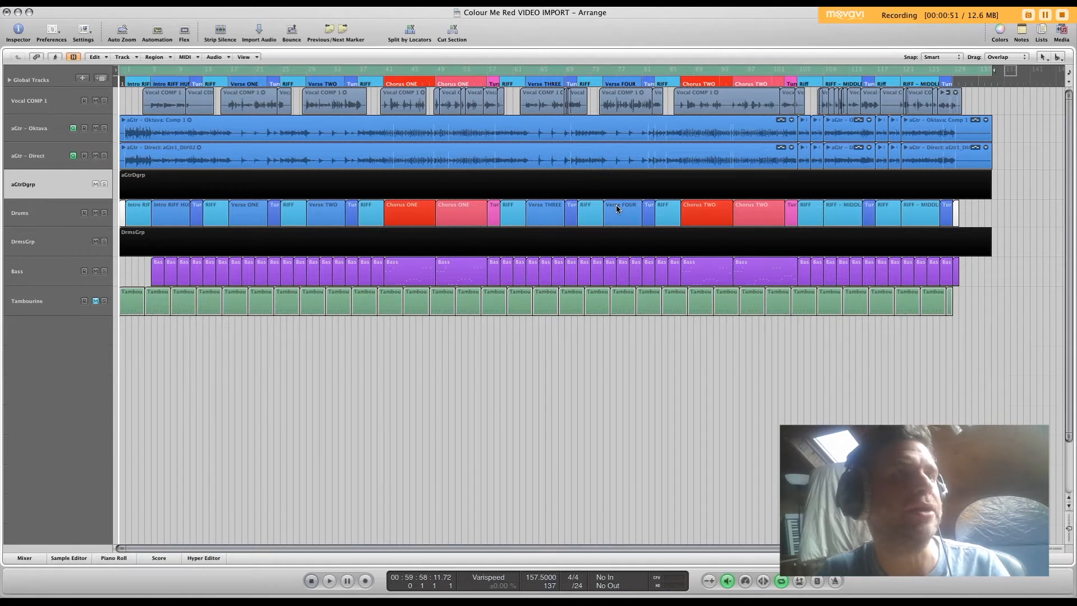
Step: Colour all nine imported Take 1 drum regions light blue
scroll(570, 340, "down", 3)
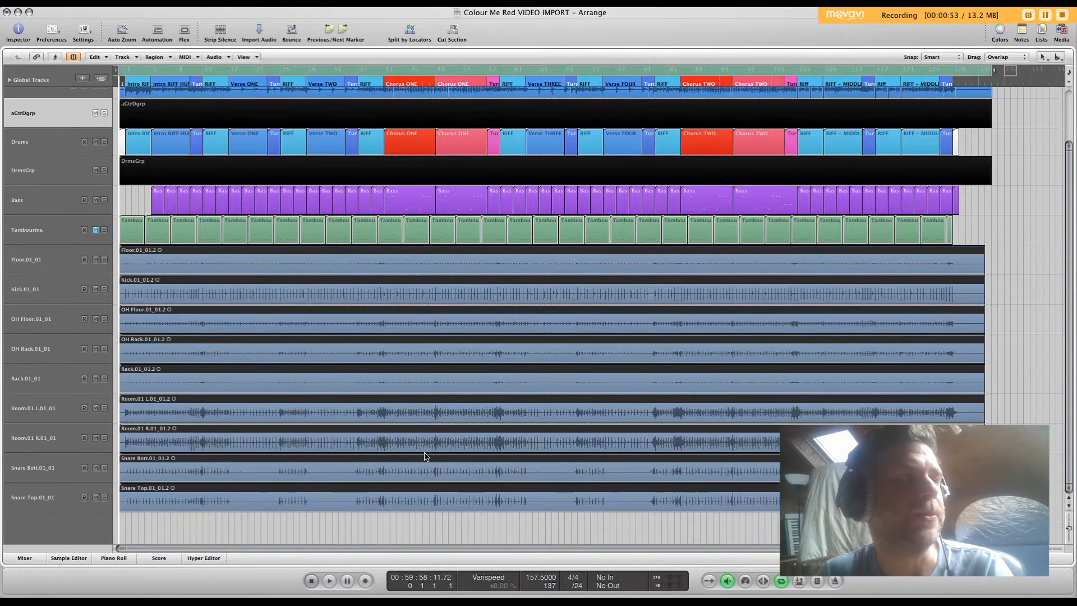
left_click_drag(461, 529, 459, 260)
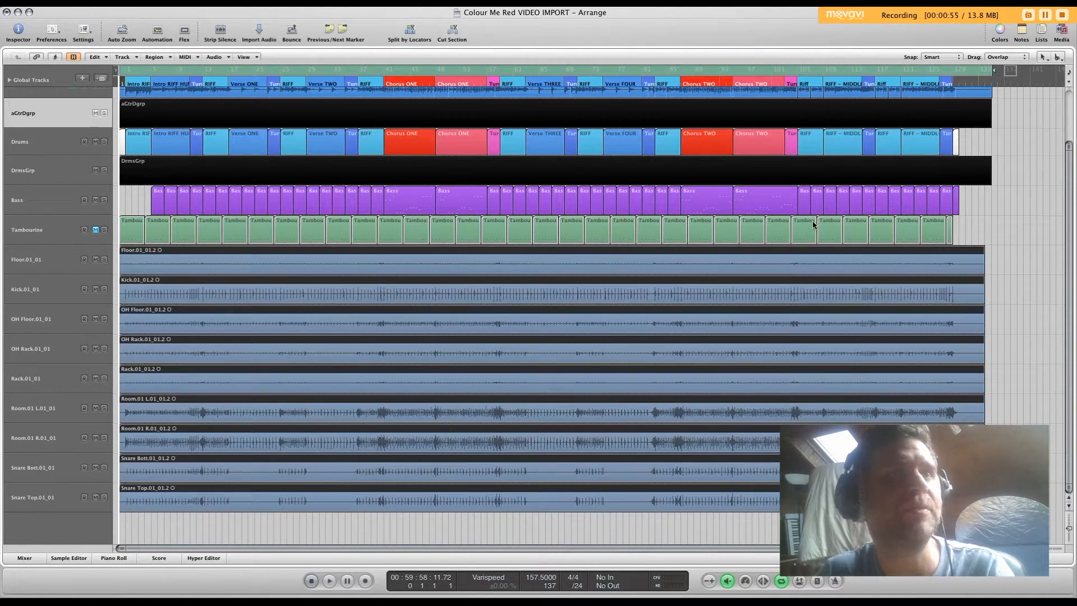
left_click(1000, 30)
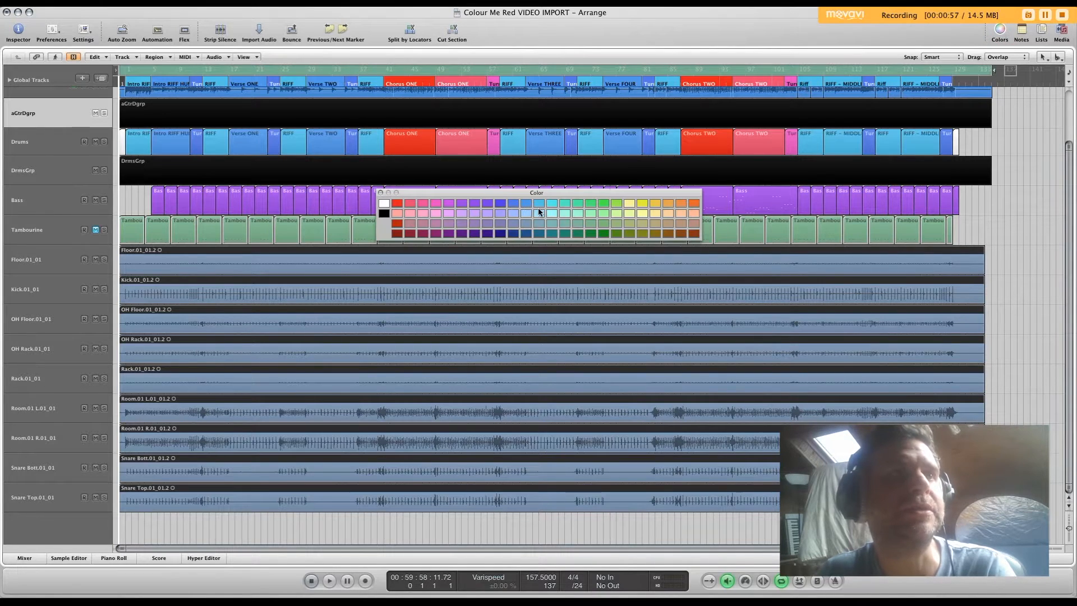
left_click(539, 204)
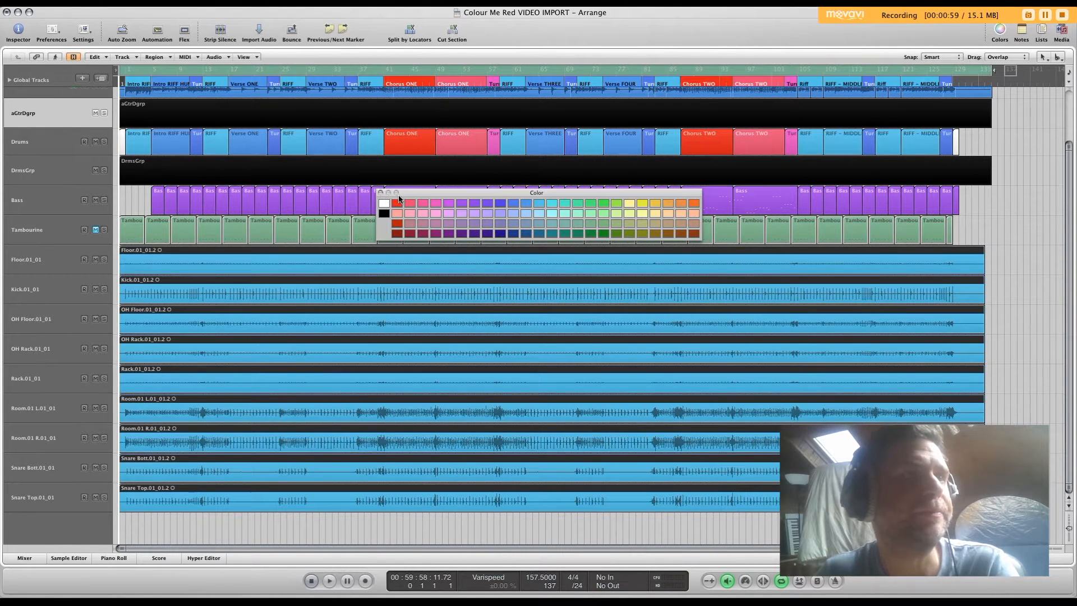
left_click(381, 193)
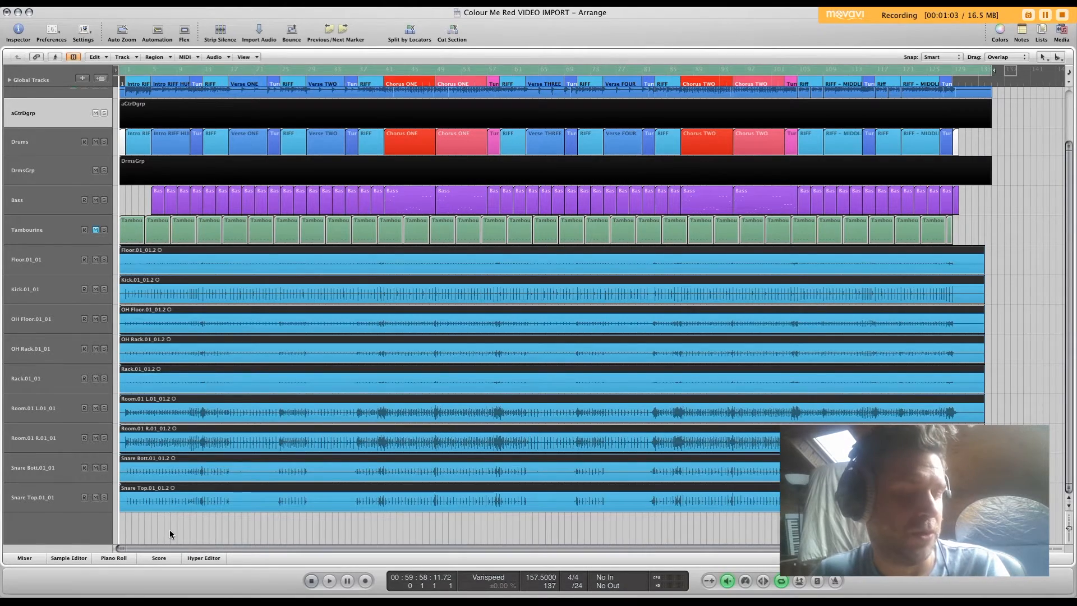
Step: Import the nine Take 2 drum WAV files from the Finder window at bar 1 below the Take 1 tracks, creating new tracks
key("F9")
left_click(494, 313)
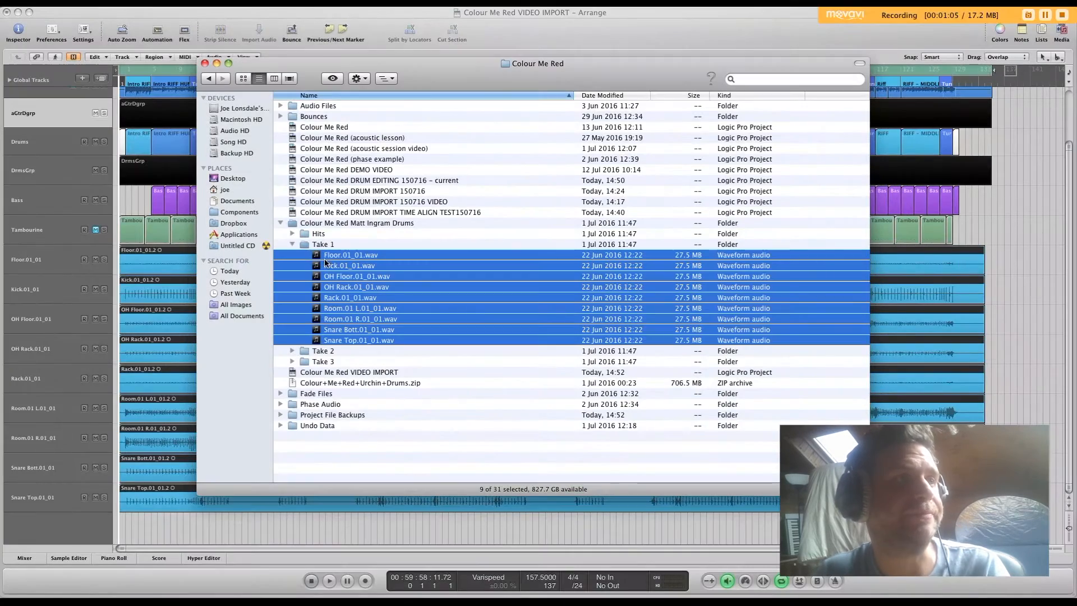
left_click(292, 244)
left_click(292, 254)
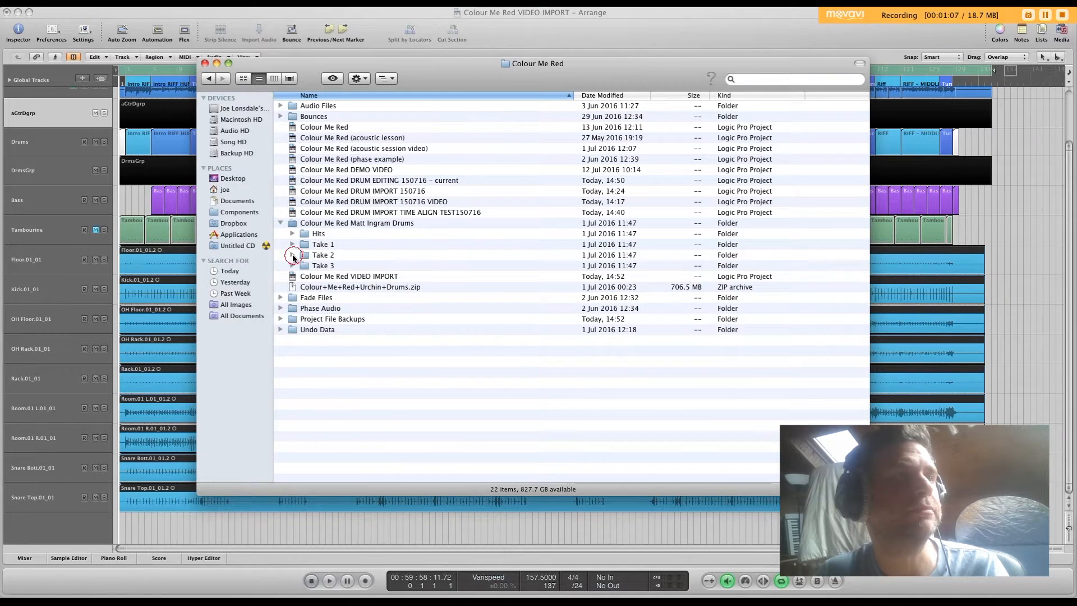
left_click(328, 265)
left_click(341, 351, "shift")
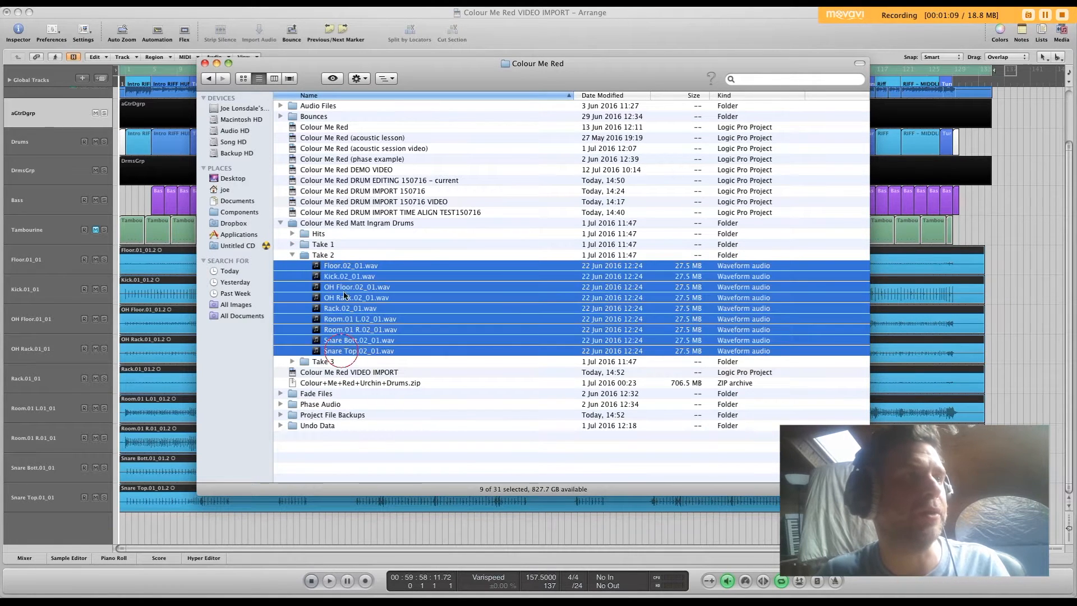
left_click_drag(344, 268, 132, 535)
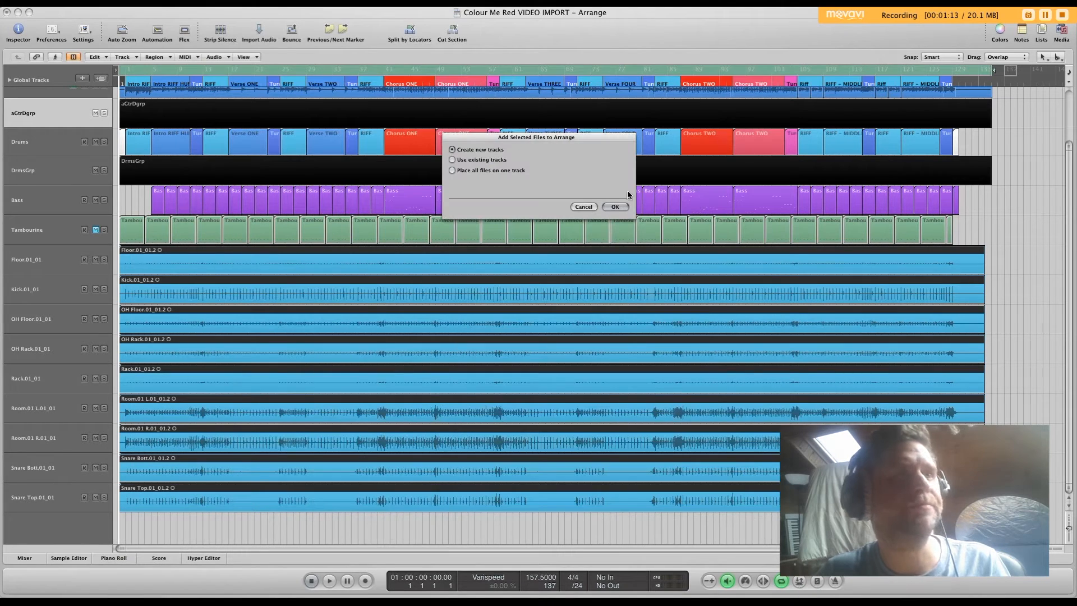
left_click(614, 206)
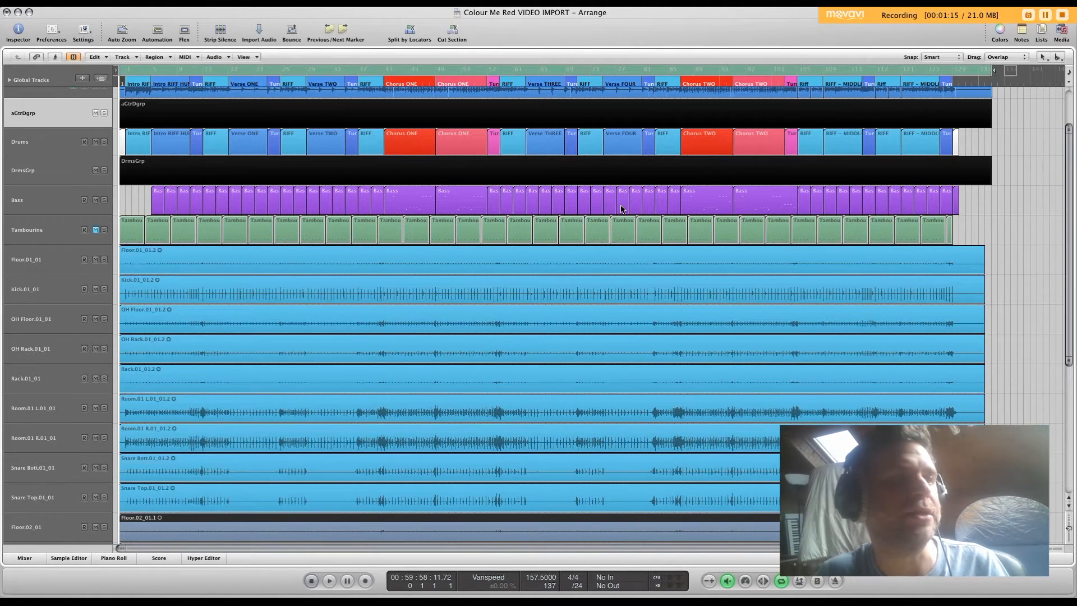
Step: Colour the nine Take 2 drum regions a darker blue than the Take 1 regions
scroll(621, 209, "down", 5)
left_click(998, 34)
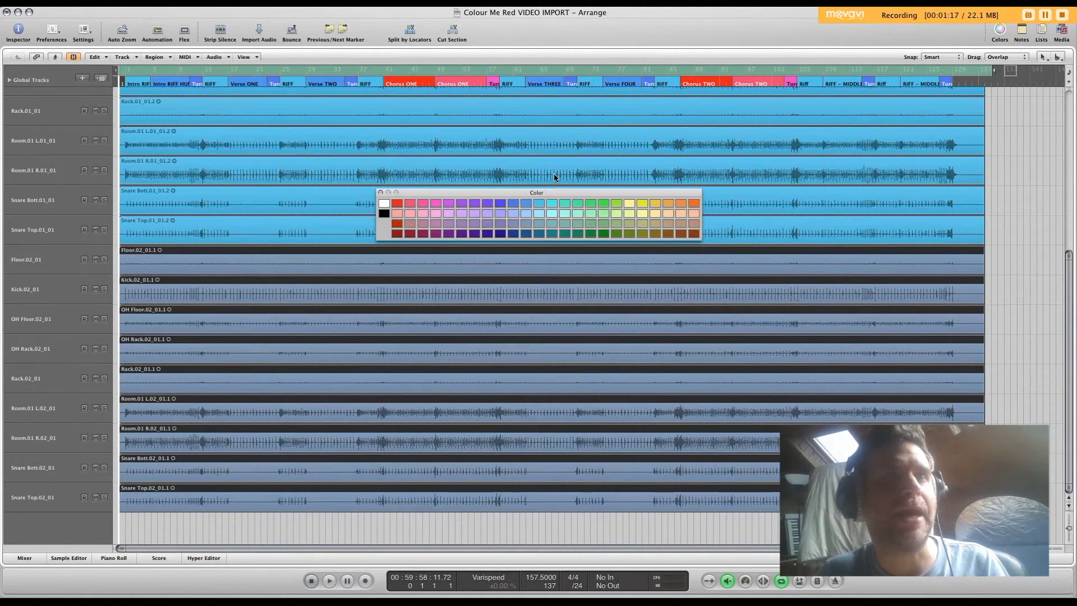
left_click(537, 203)
left_click(531, 204)
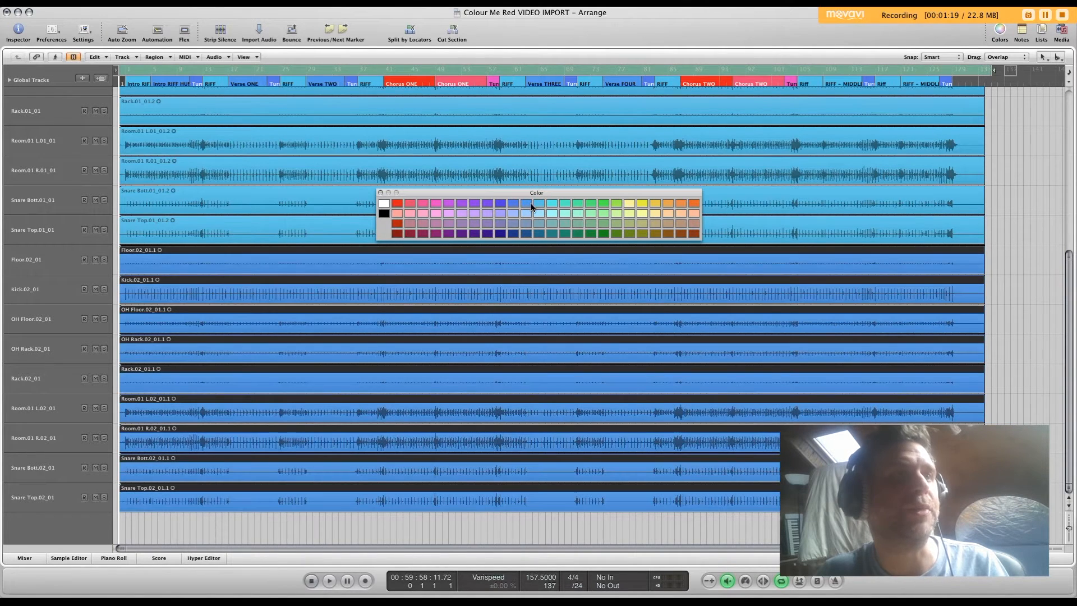
left_click(381, 192)
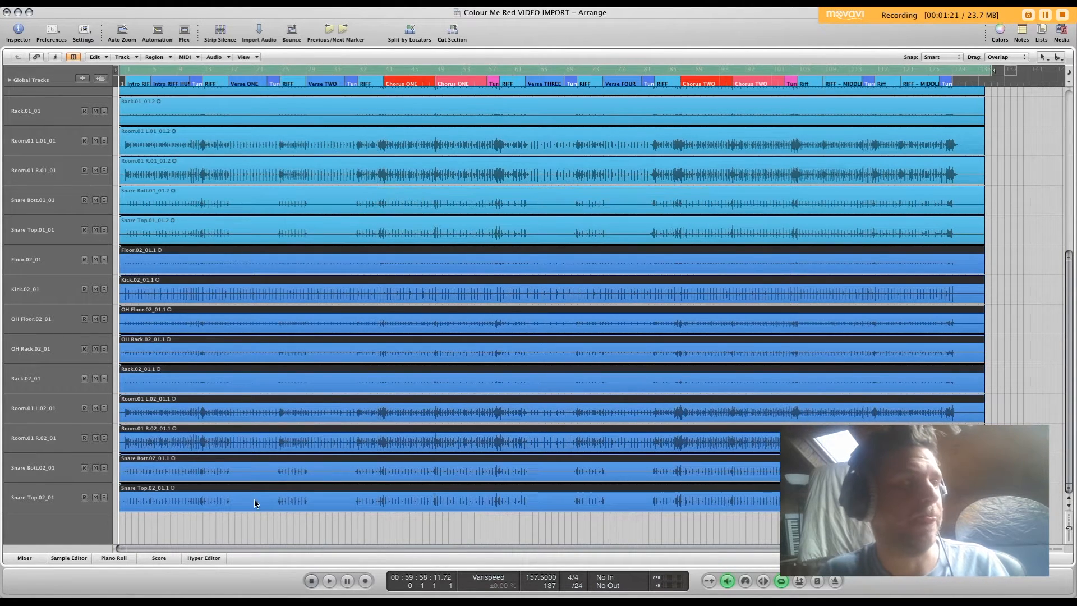
Step: Import the nine Take 3 drum WAV files from the Finder window at bar 1 below the Take 2 tracks, creating new tracks, and deselect the regions
key("F9")
left_click(464, 405)
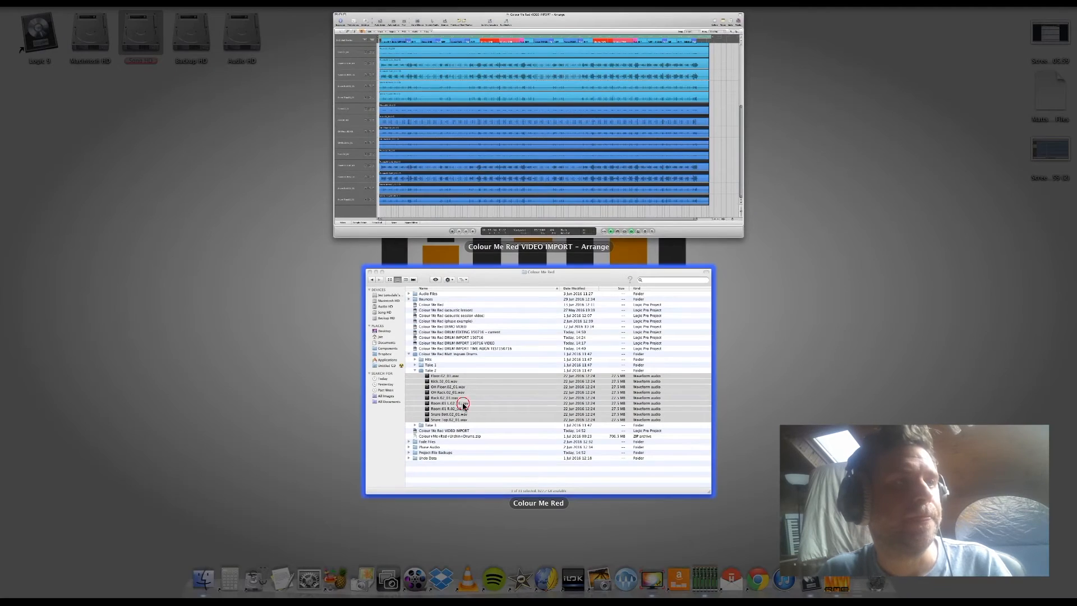
left_click(291, 256)
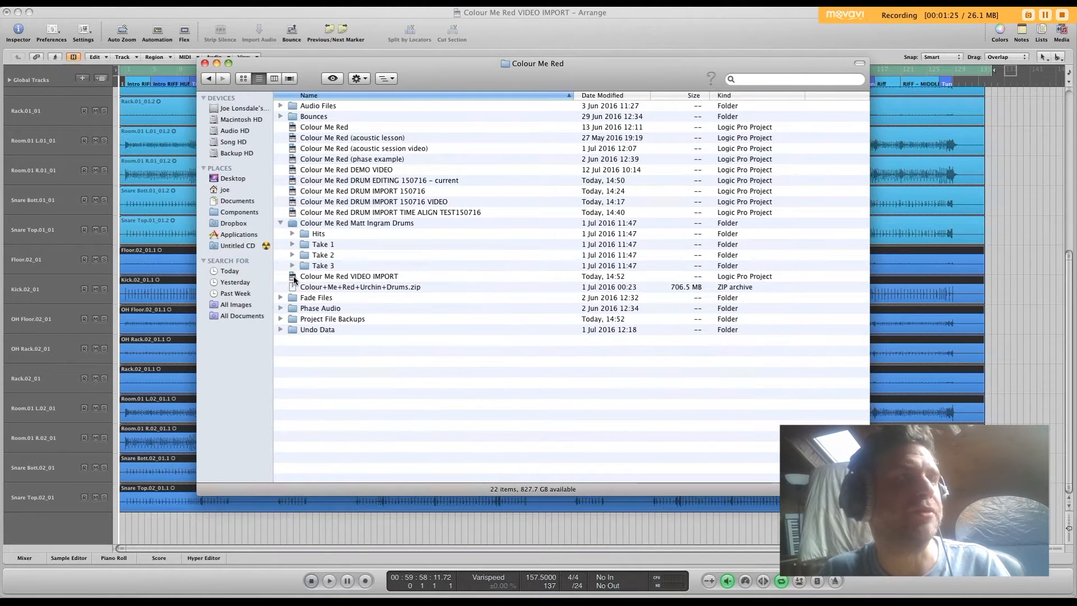
left_click(292, 266)
left_click(332, 275)
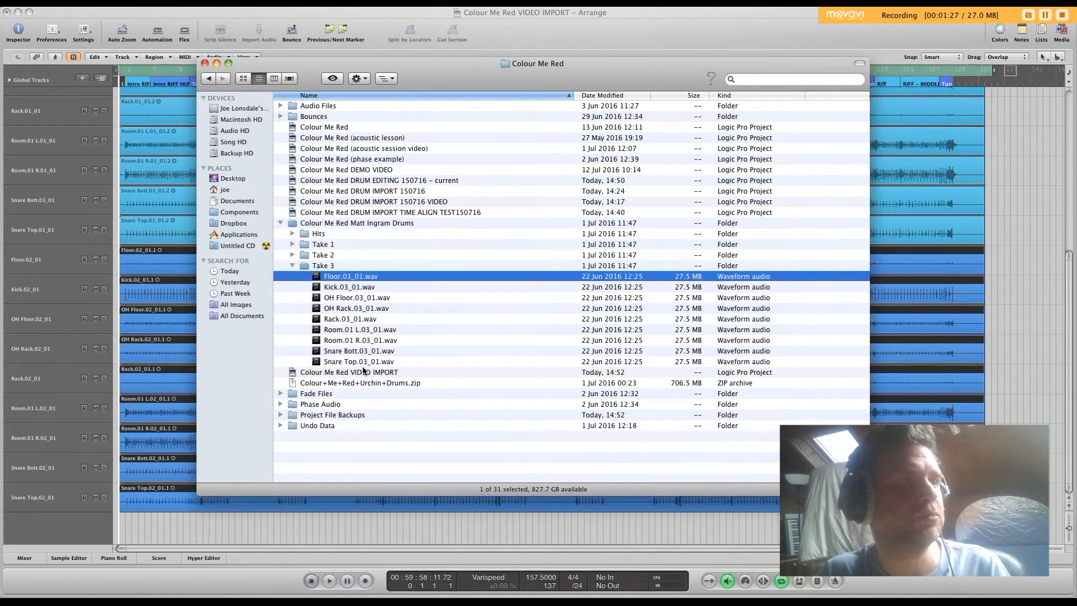
left_click(362, 361, "shift")
left_click_drag(334, 281, 122, 526)
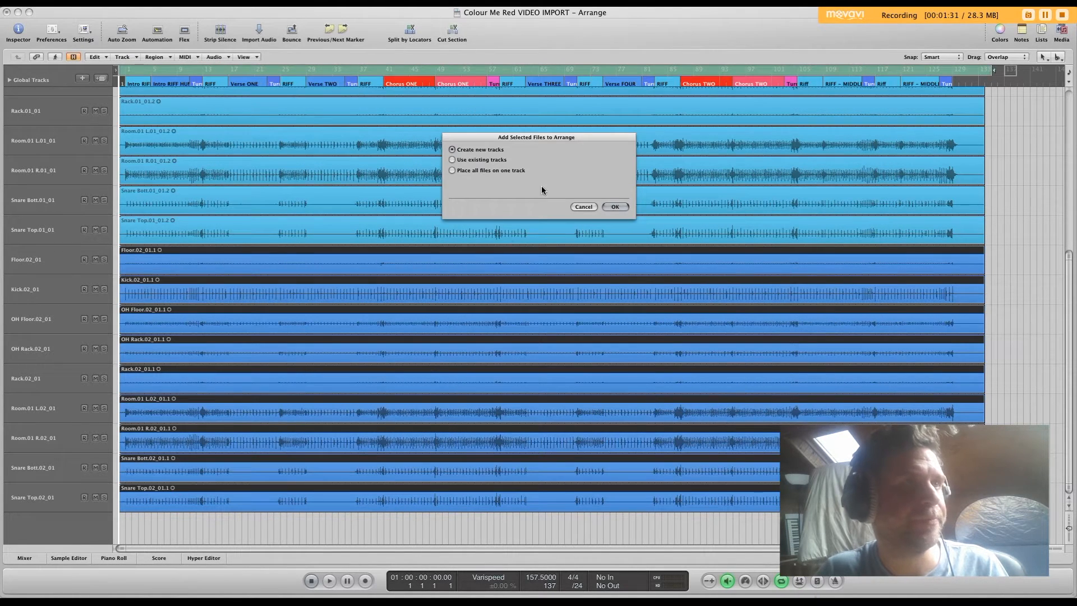
left_click(615, 207)
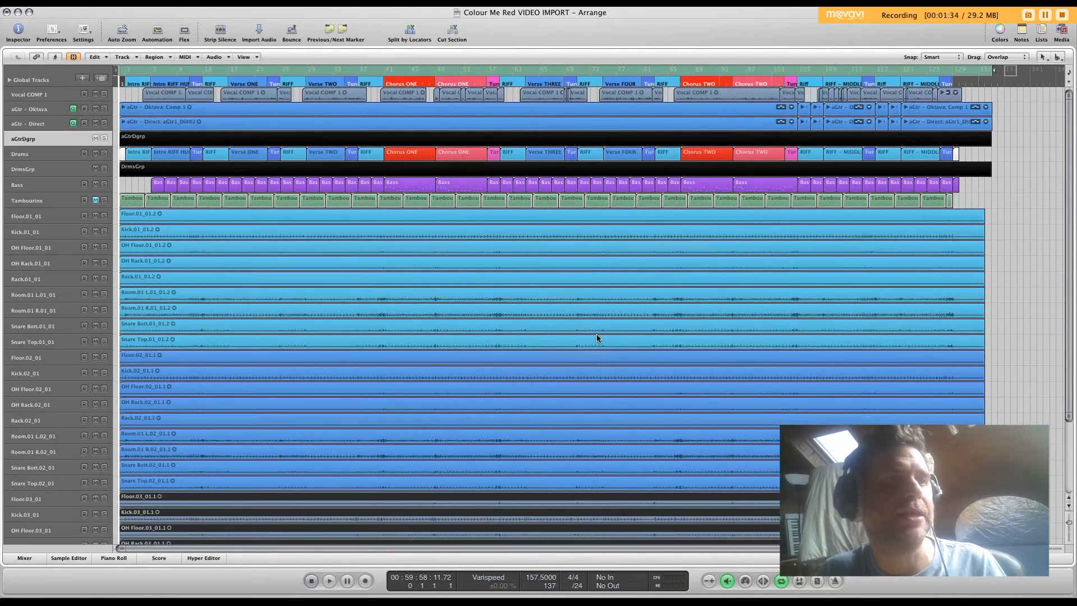
scroll(596, 335, "down", 3)
left_click(1014, 339)
scroll(1011, 336, "down", 3)
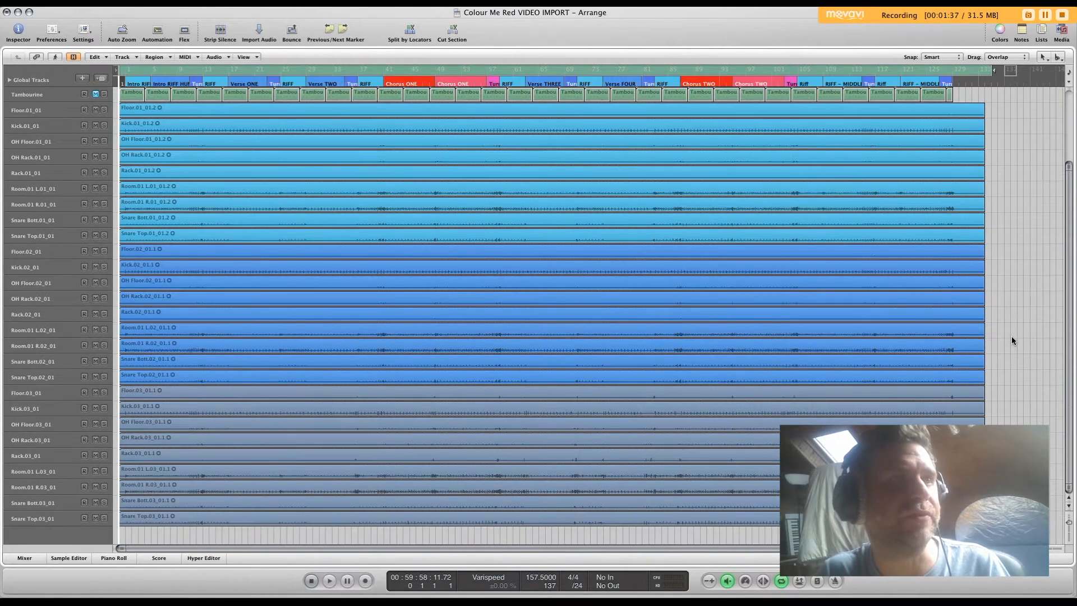
Step: Save the project under the new name "Colour Me Red DRUM IMPORT" in the Colour Me Red folder
left_click(93, 8)
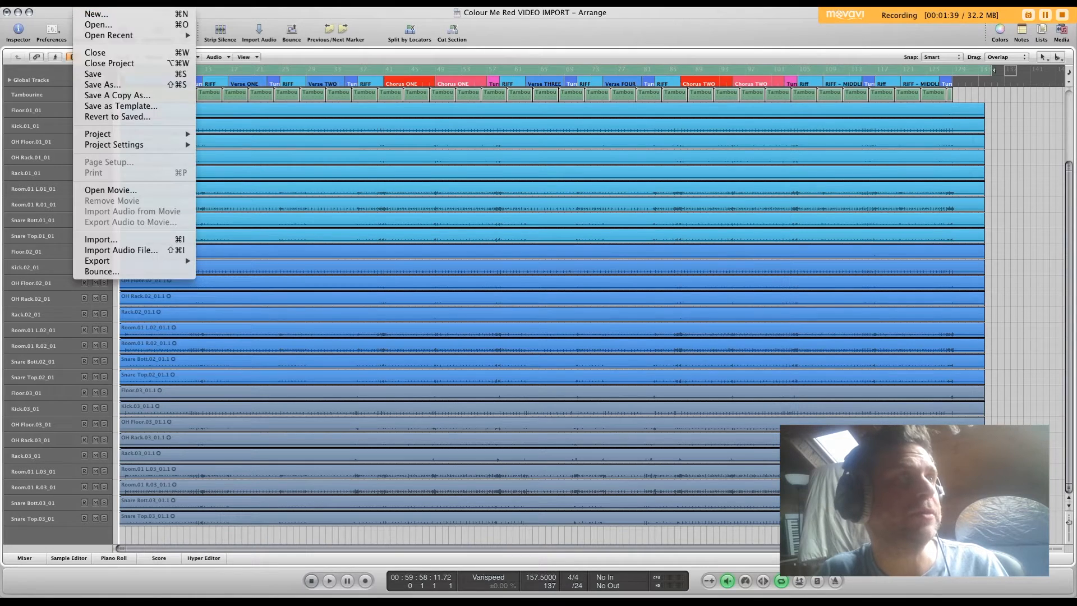
left_click(109, 86)
left_click_drag(512, 77, 553, 80)
type("DRUM ")
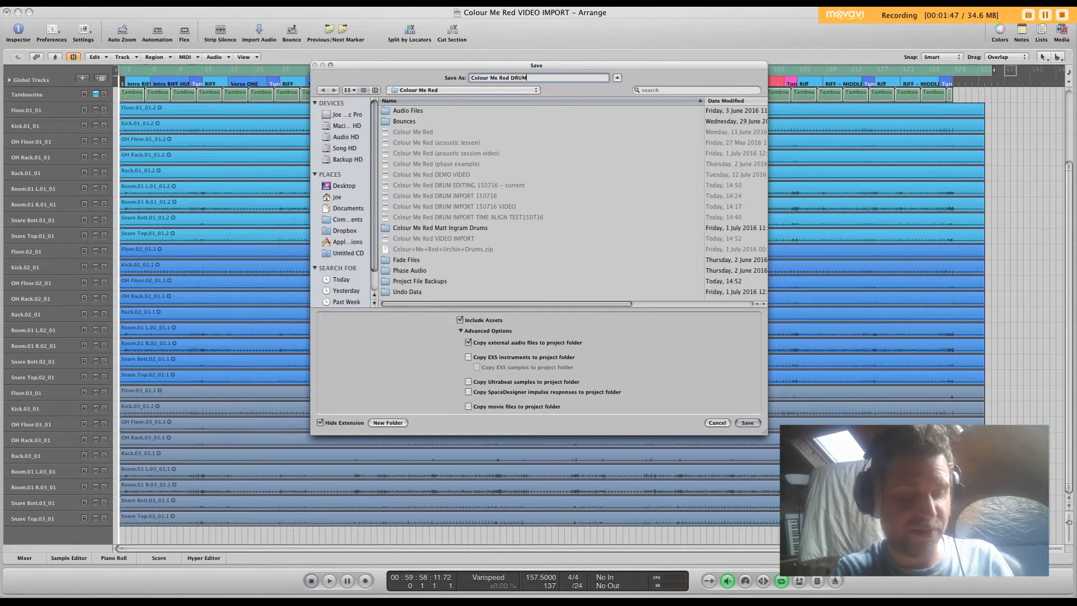
type("IMOPRT")
key("Left")
key("Left")
key("Left")
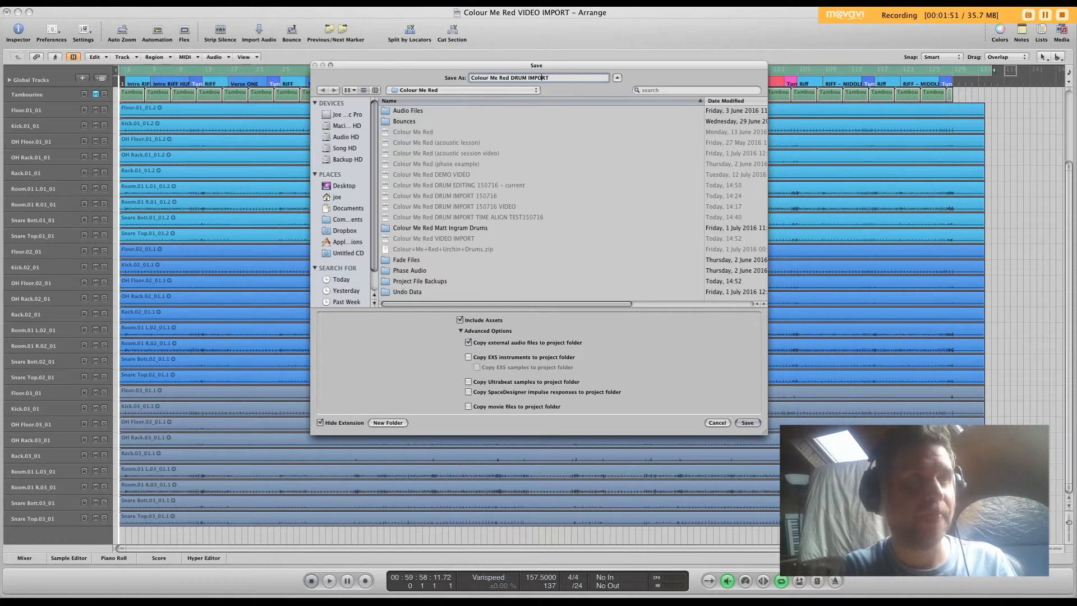
key("Return")
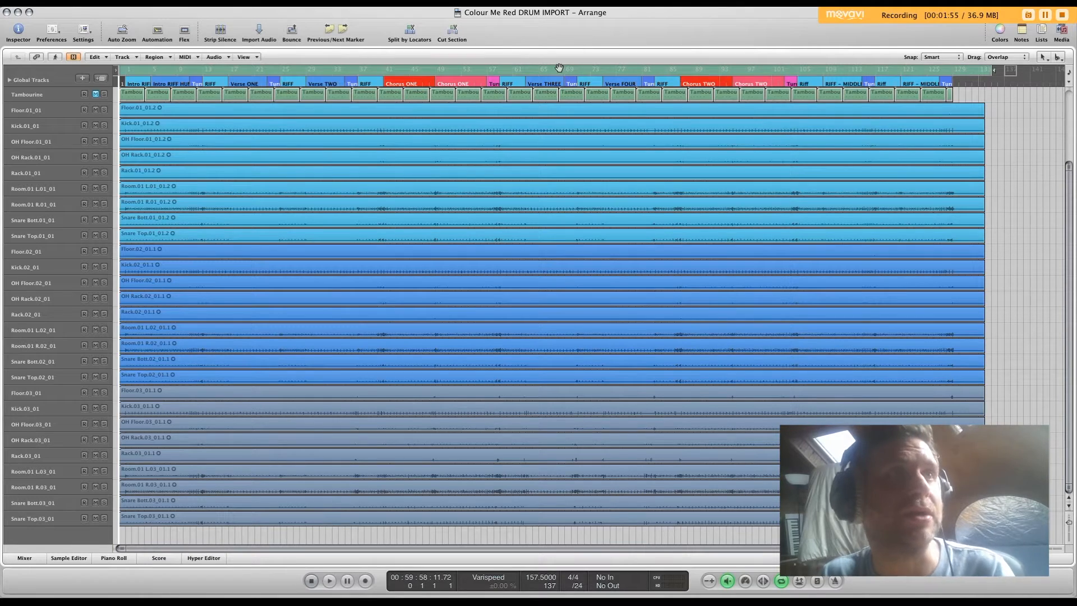
Step: Pack the Floor.01, Floor.02 and Floor.03 regions together into one take folder on the first floor tom track
scroll(542, 224, "up", 1)
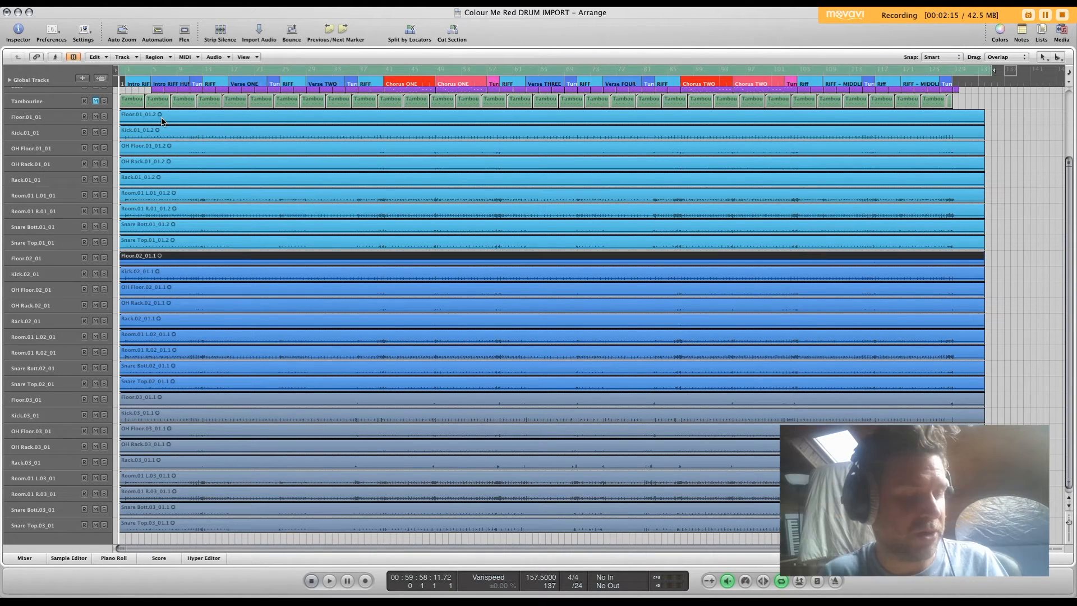
left_click(161, 118)
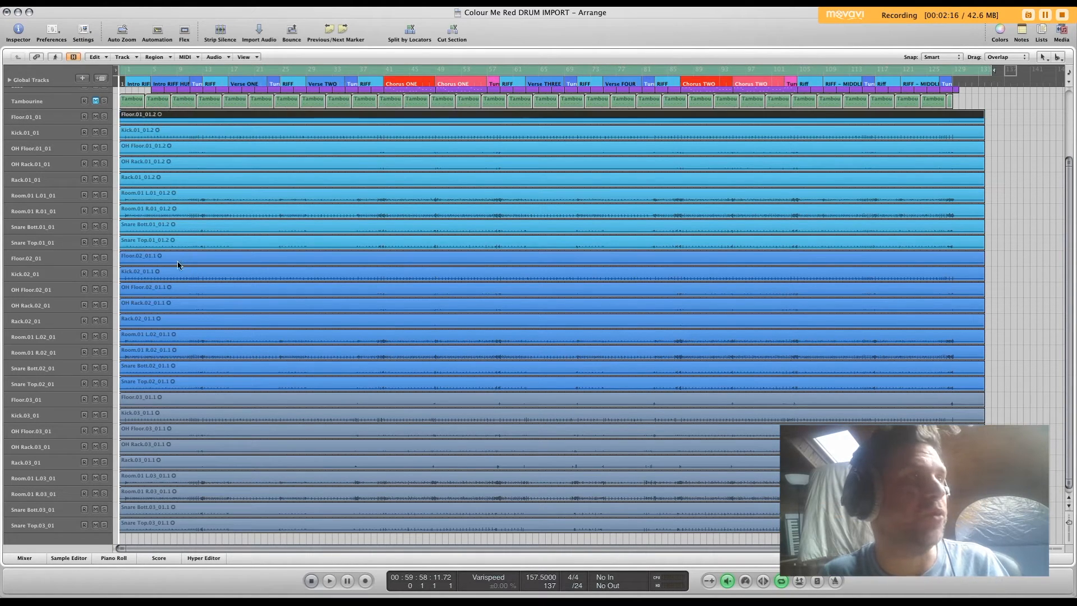
left_click(176, 261, "shift")
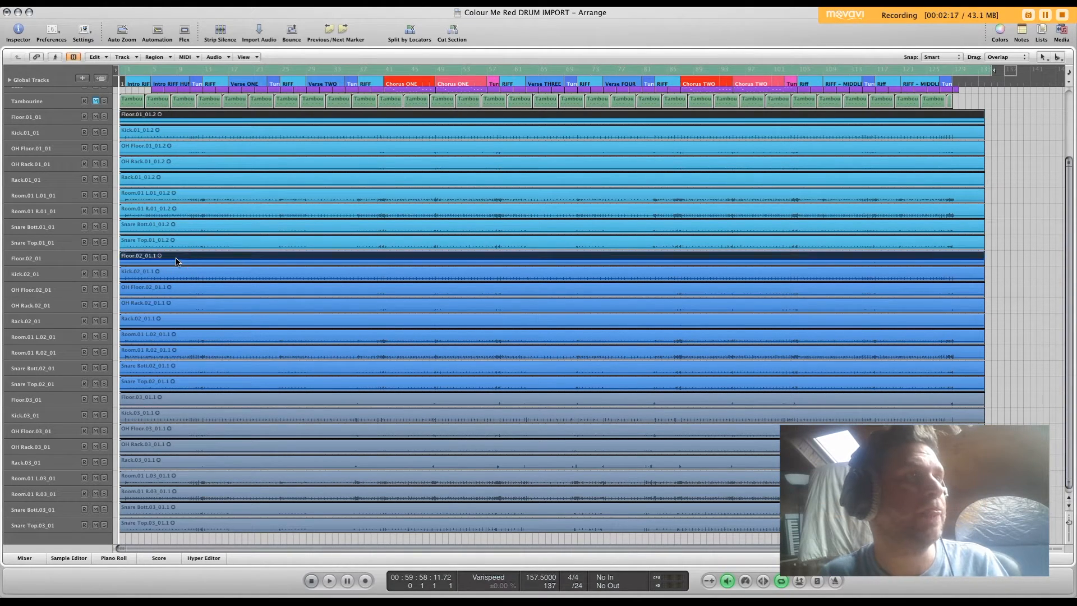
left_click(177, 402, "shift")
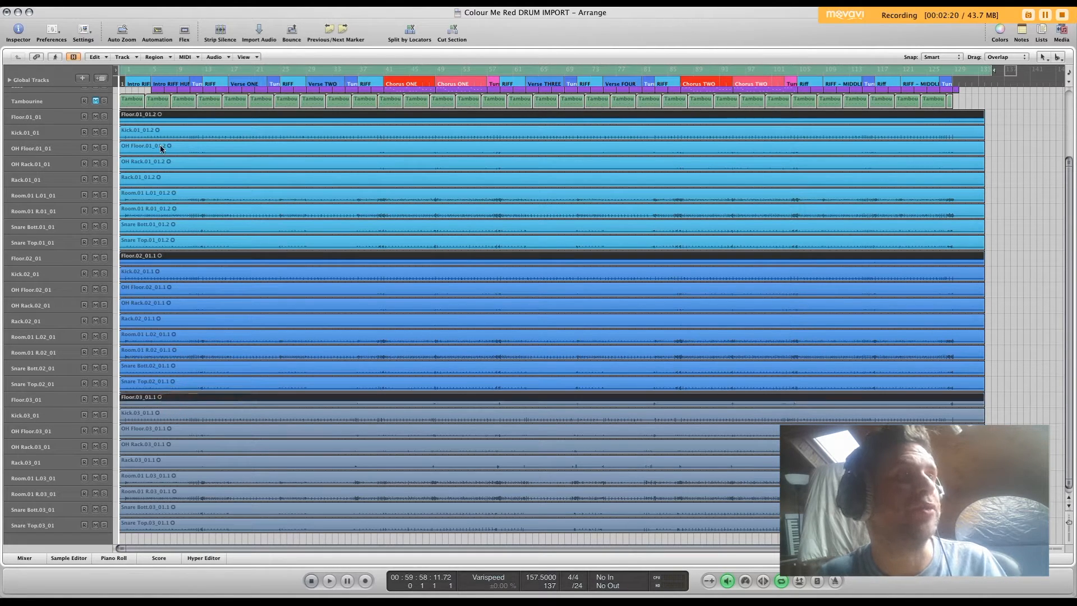
right_click(159, 117)
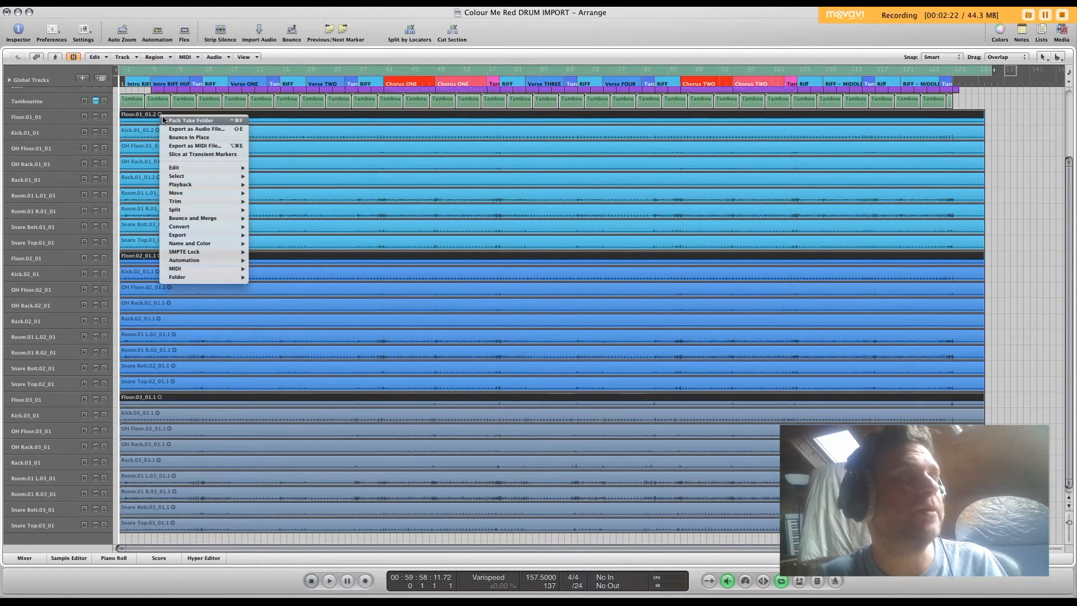
left_click(175, 121)
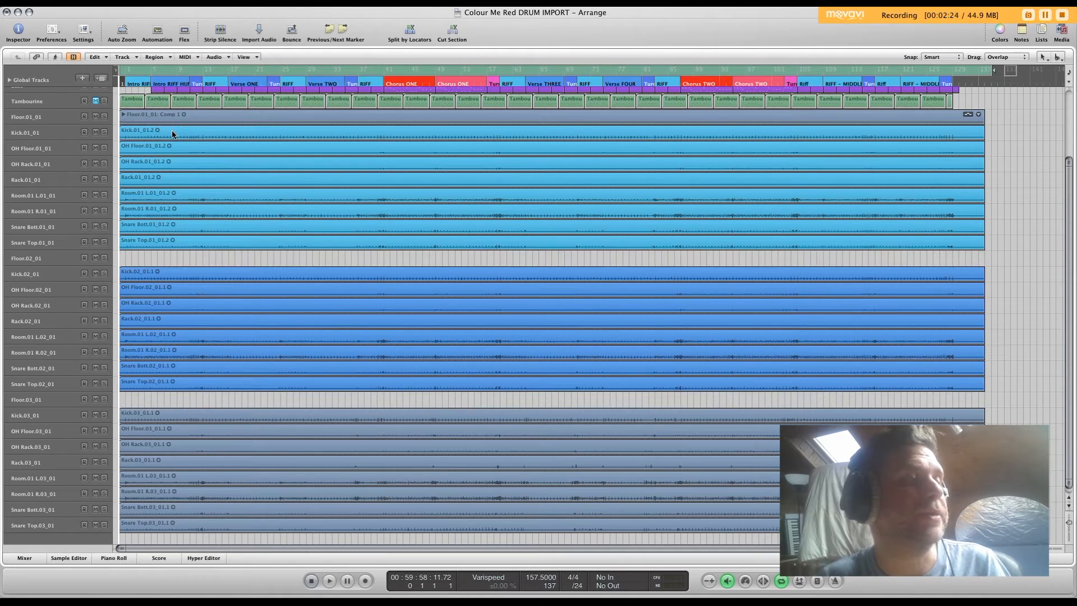
Step: Pack the Kick.01, Kick.02 and Kick.03 regions into one take folder on the first kick track
left_click(171, 131)
left_click(174, 274, "shift")
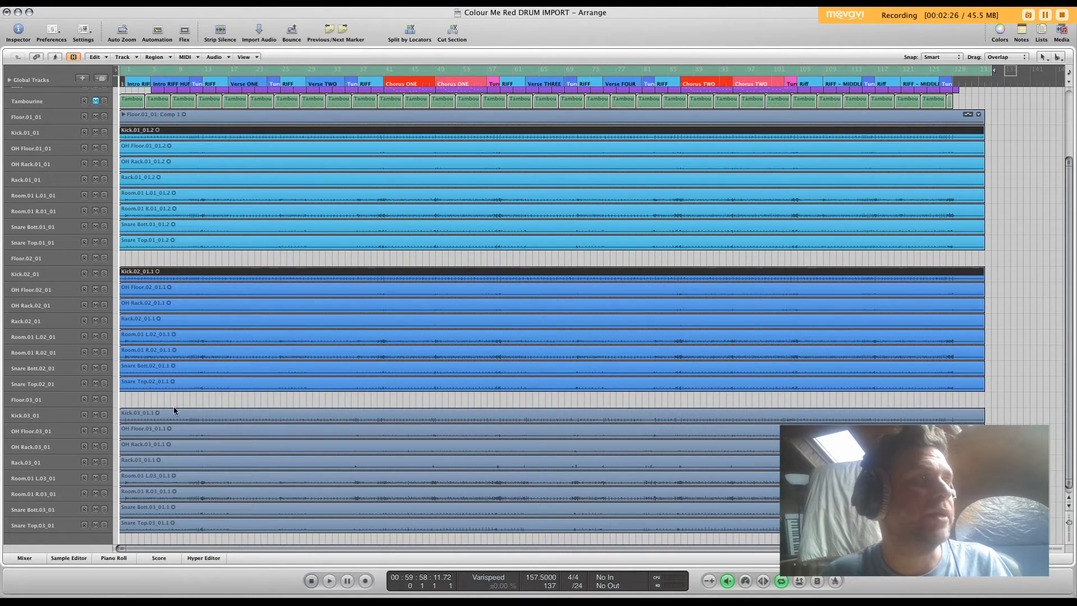
left_click(173, 415, "shift")
right_click(165, 136)
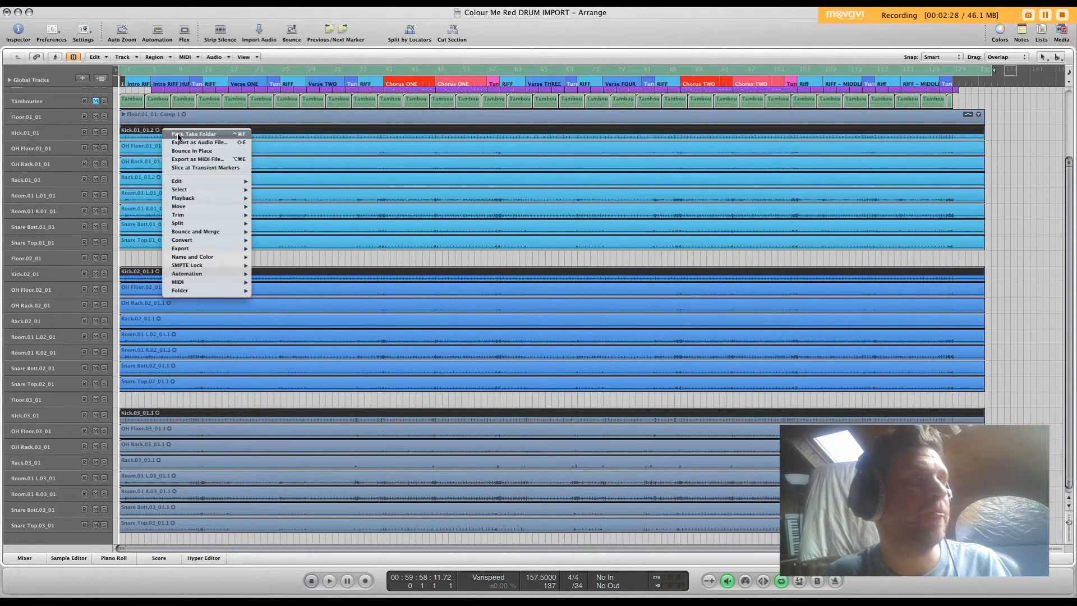
left_click(179, 135)
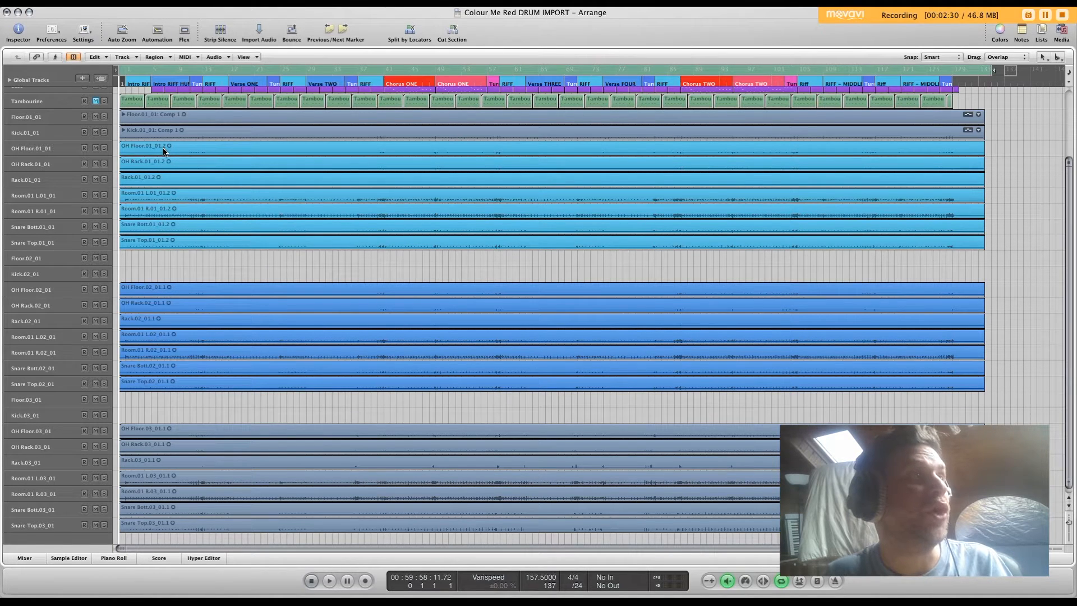
Step: Pack the OH Floor.01, OH Floor.02 and OH Floor.03 regions into one take folder on the first OH Floor track
left_click(165, 150)
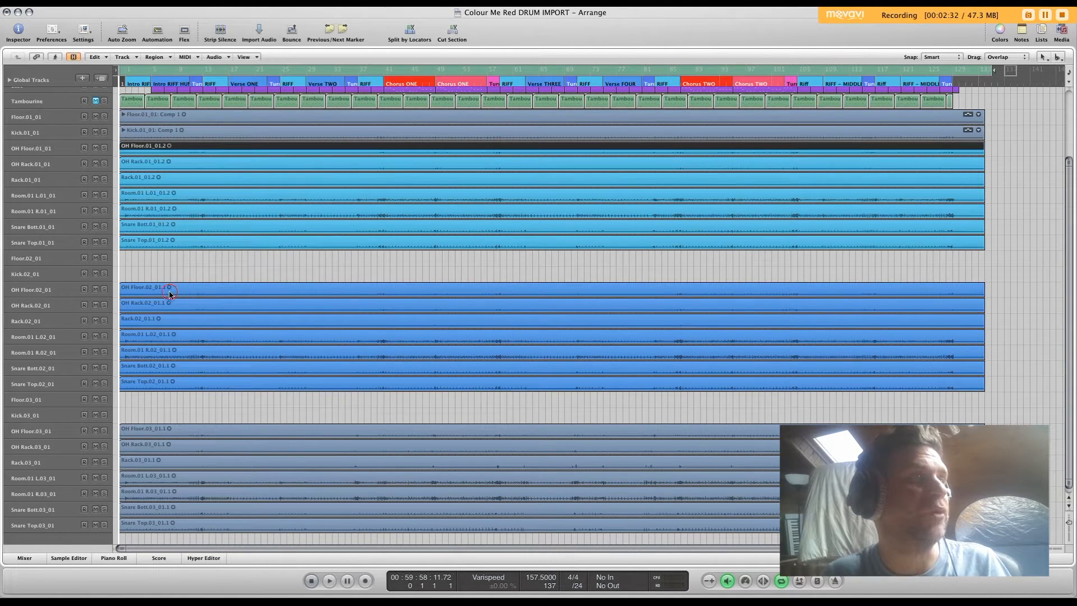
left_click(169, 290, "shift")
left_click(169, 429, "shift")
right_click(183, 157)
left_click(188, 152)
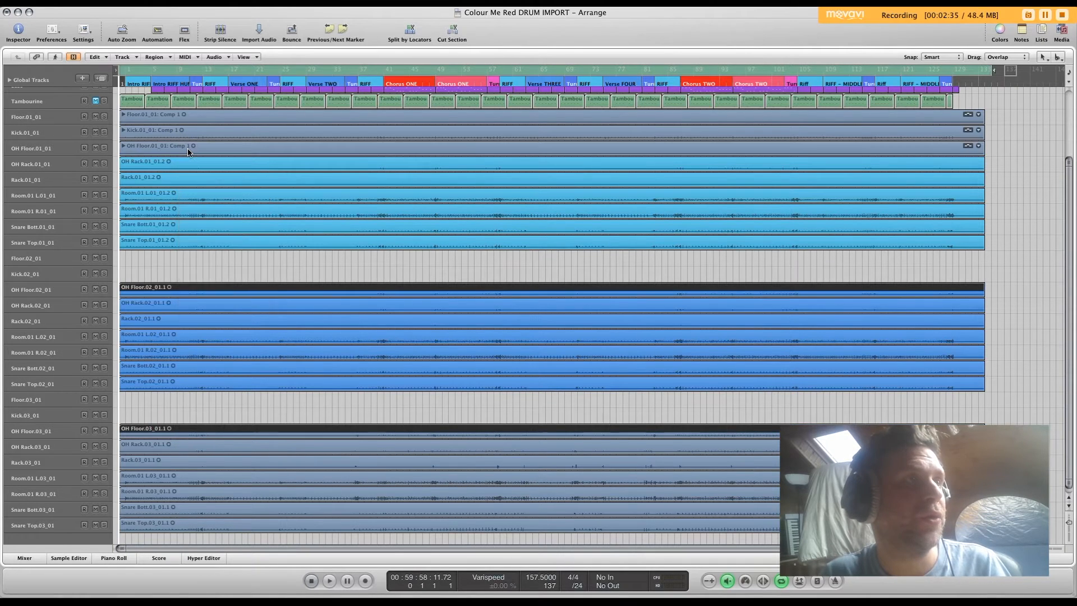
Step: Pack the OH Rack.01, OH Rack.02 and OH Rack.03 regions into one take folder on the first OH Rack track
left_click(163, 165)
left_click(163, 308, "shift")
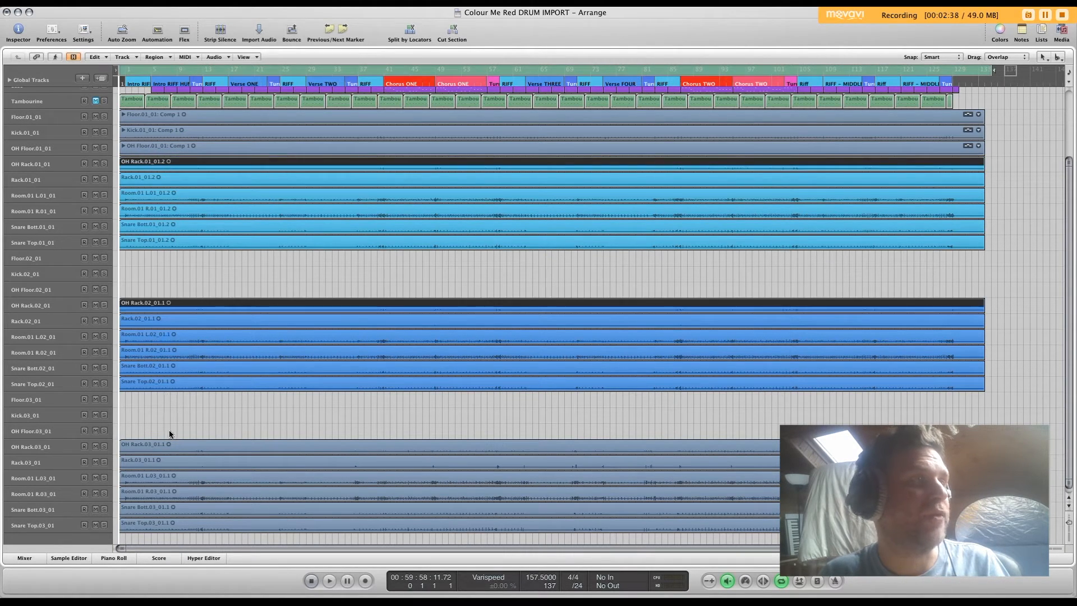
left_click(170, 448, "shift")
right_click(158, 168)
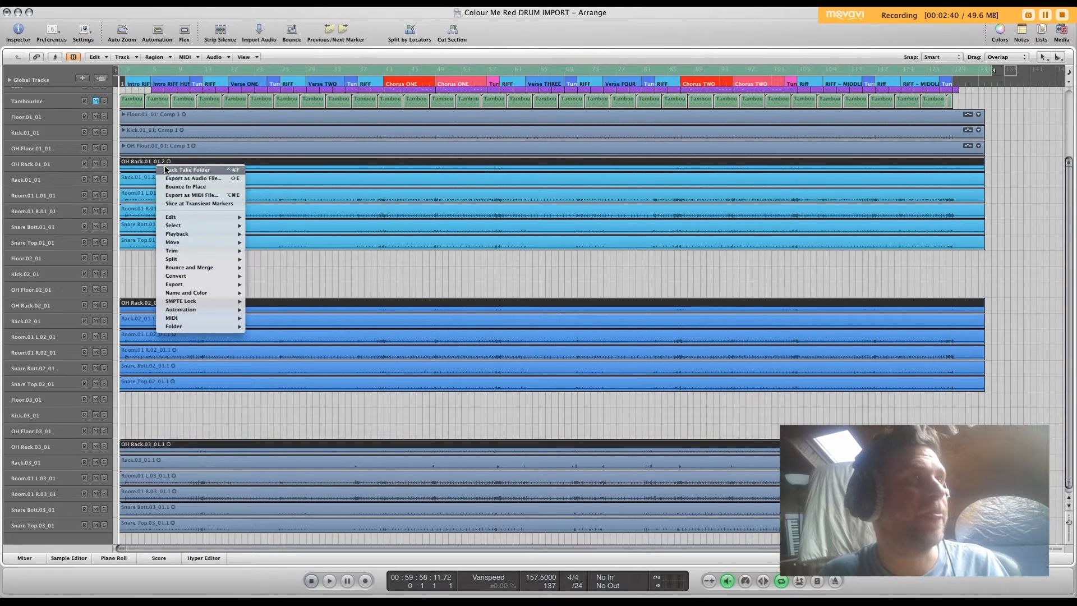
left_click(169, 170)
Step: Pack the Rack.01, Rack.02 and Rack.03 regions into one take folder on the first rack tom track
left_click(158, 180)
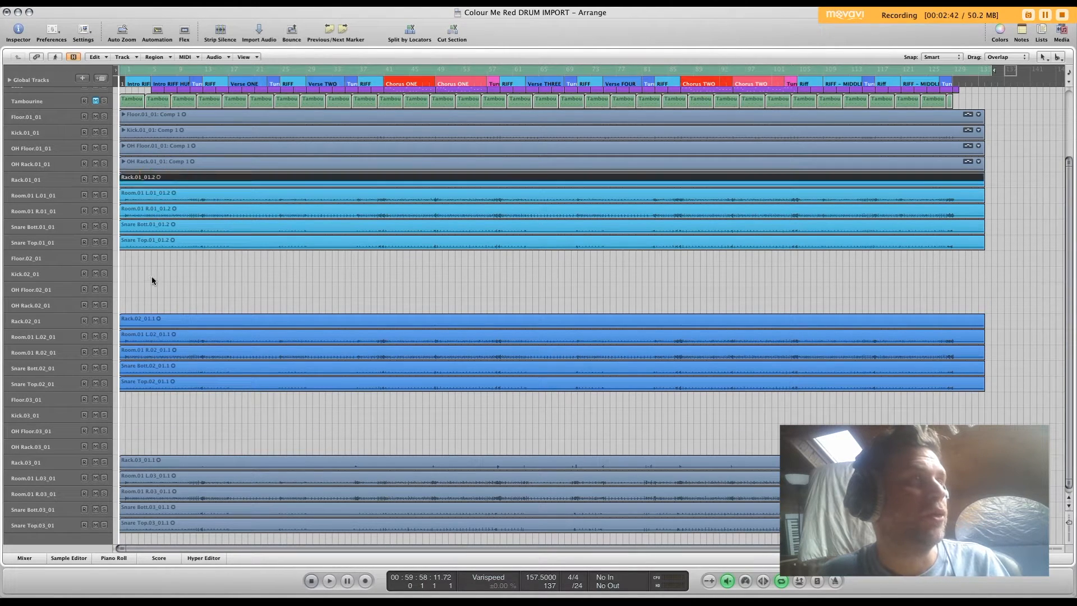
left_click(152, 319, "shift")
left_click(156, 460, "shift")
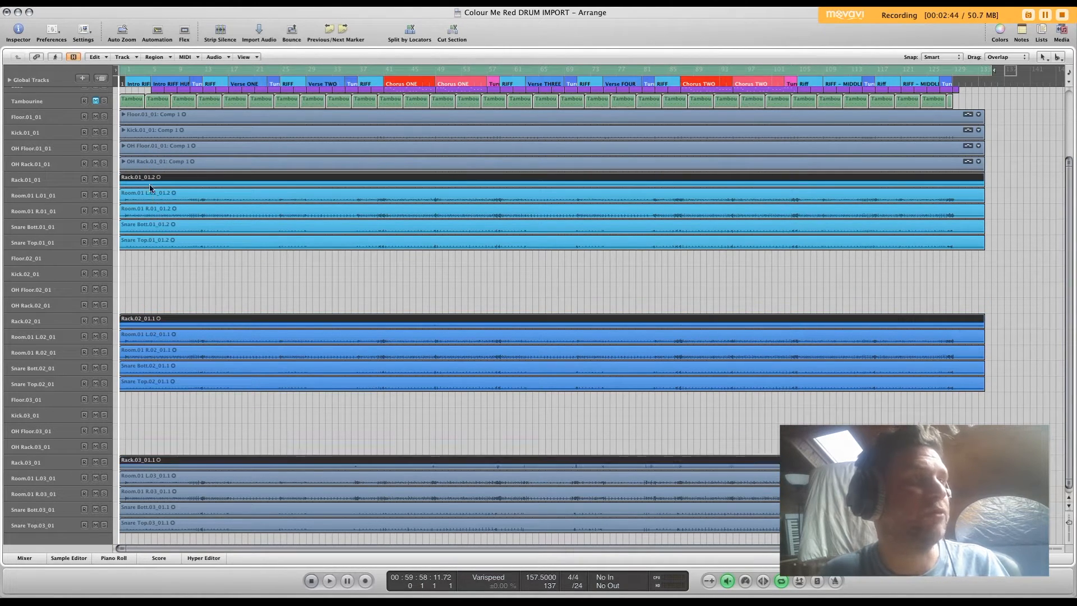
right_click(148, 181)
left_click(168, 187)
Step: Pack the three Room L regions (Room.01 L.01, L.02 and L.03) into one take folder on the first Room L track
left_click(143, 193)
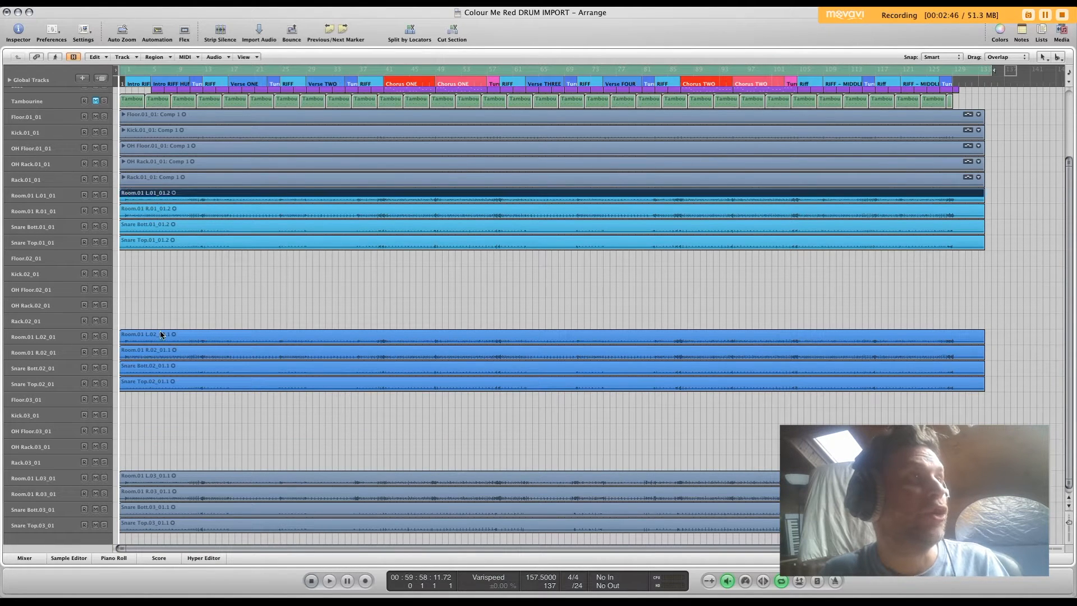
left_click(162, 336, "shift")
left_click(173, 481, "shift")
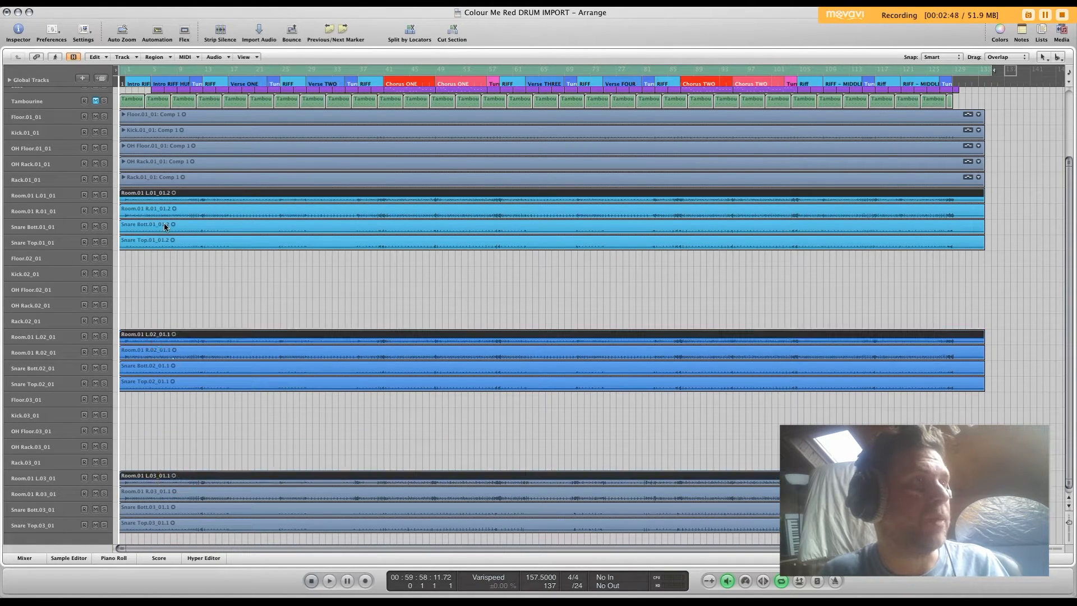
right_click(157, 197)
left_click(161, 200)
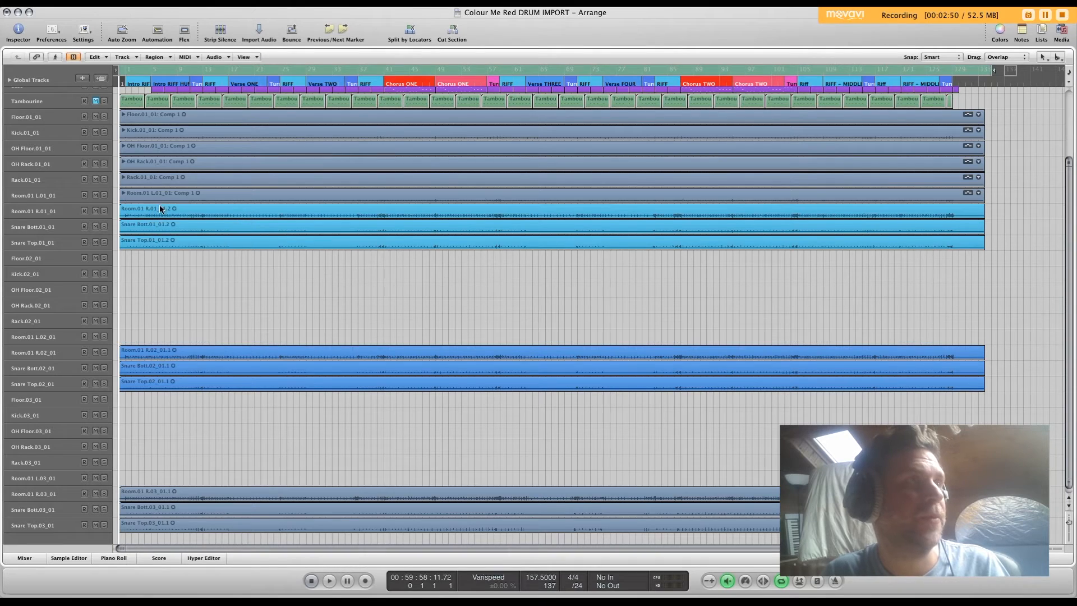
Step: Pack the three Room R regions (Room.01 R.01, R.02 and R.03) into one take folder on the first Room R track
left_click(161, 208)
left_click(166, 354, "shift")
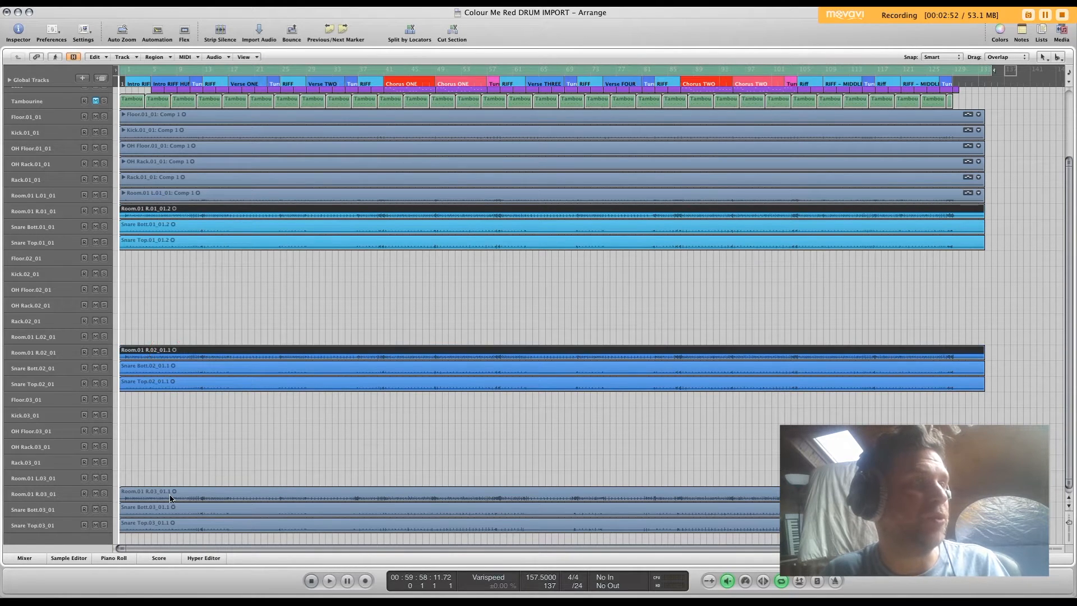
left_click(168, 494, "shift")
right_click(173, 218)
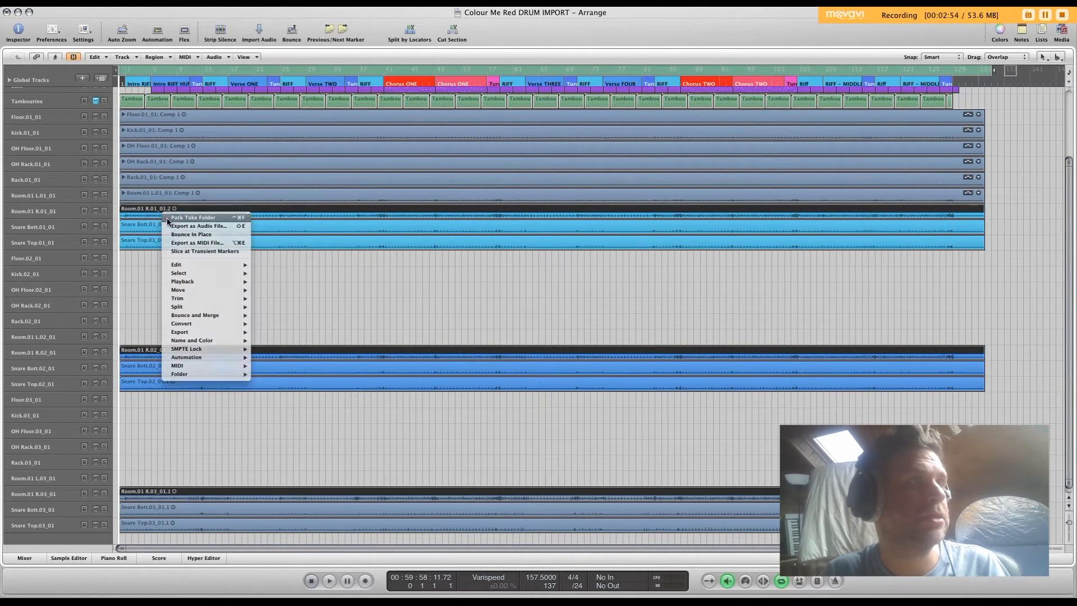
left_click(174, 218)
Step: Pack the Snare Bott.01, Snare Bott.02 and Snare Bott.03 regions into one take folder on the first Snare Bott track
left_click(157, 227)
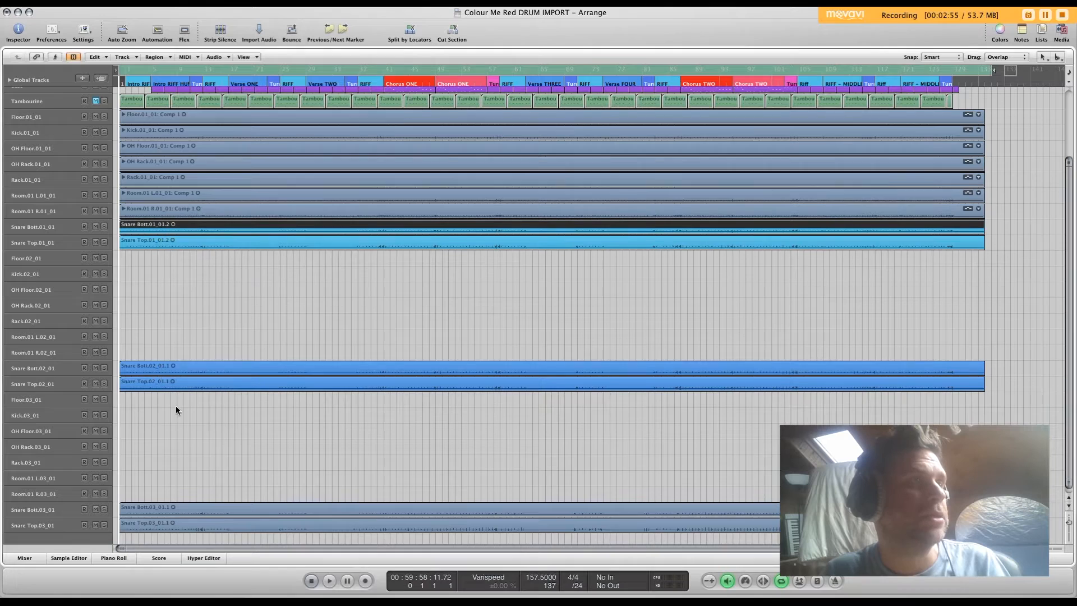
left_click(157, 369, "shift")
left_click(169, 509, "shift")
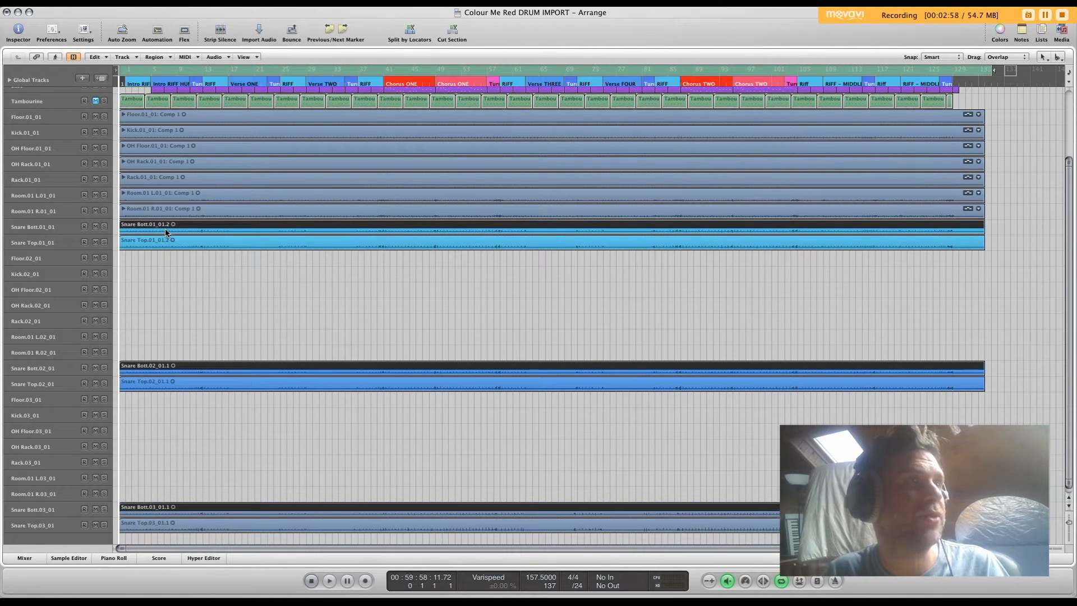
right_click(166, 227)
left_click(194, 231)
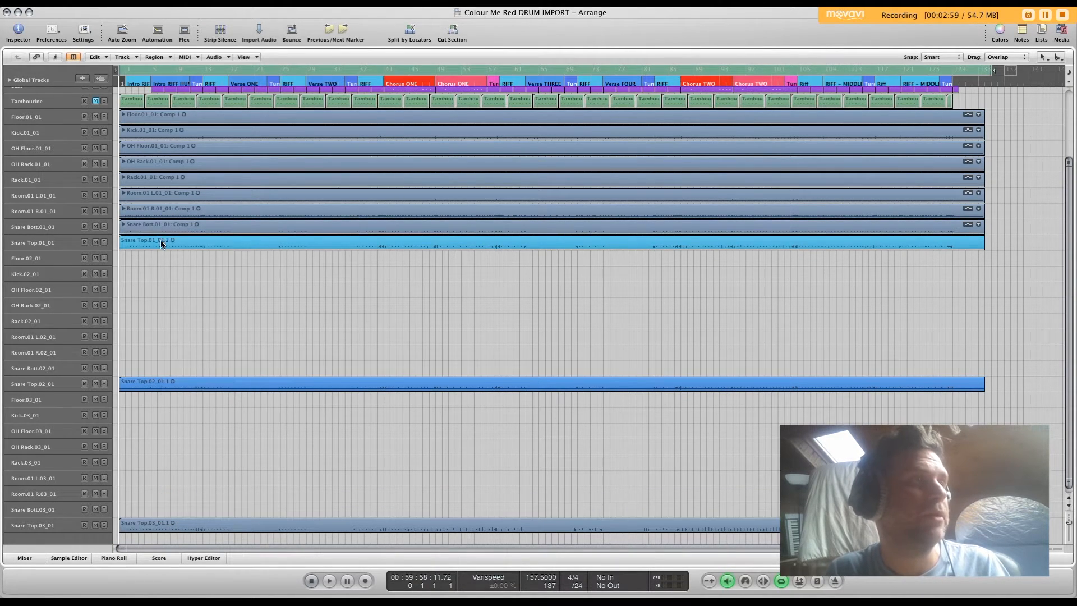
Step: Pack the Snare Top.01, Snare Top.02 and Snare Top.03 regions into one take folder on the first Snare Top track
left_click(180, 389, "shift")
left_click(192, 525, "shift")
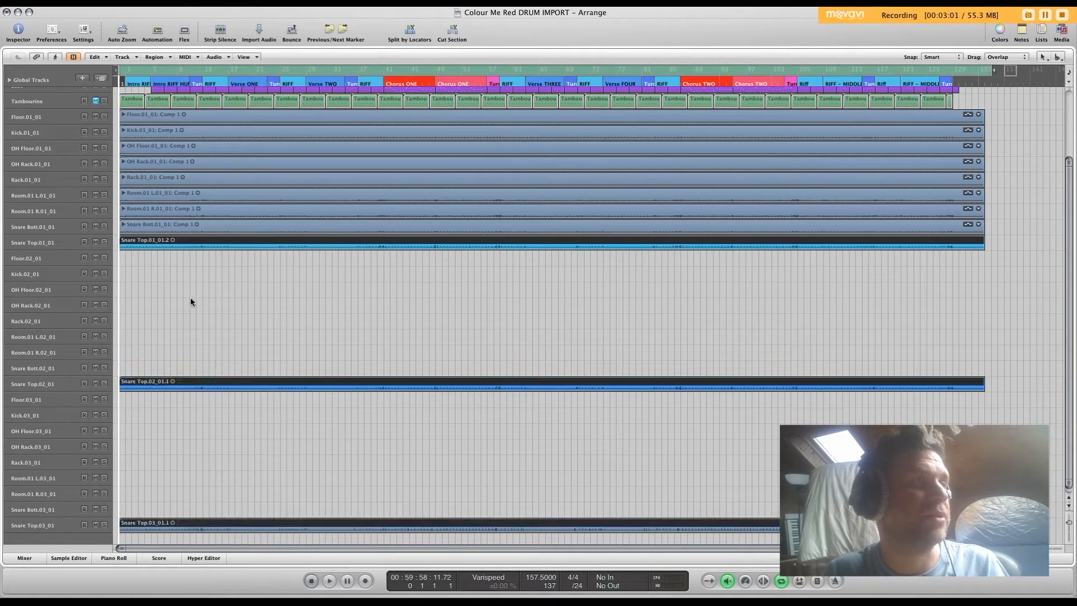
right_click(175, 247)
left_click(189, 249)
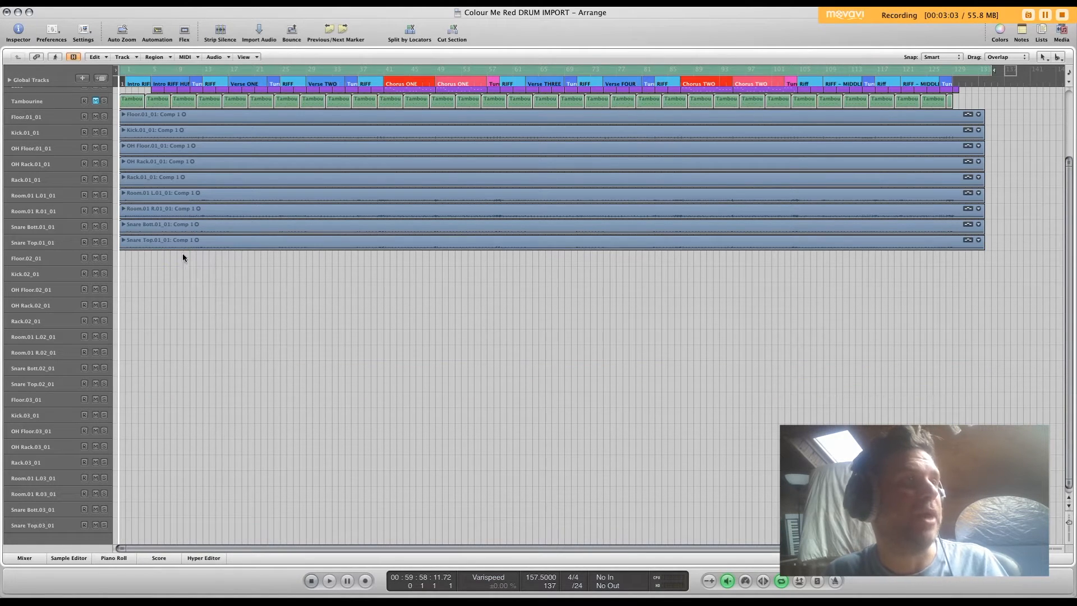
Step: Delete all the emptied Take 2 and Take 3 drum tracks, from Floor.02_01 down to Snare Top.03_01
left_click(63, 257)
key("BackSpace")
key("BackSpace")
key("BackSpace")
key("BackSpace")
key("BackSpace")
key("BackSpace")
key("BackSpace")
key("BackSpace")
key("BackSpace")
key("BackSpace")
key("BackSpace")
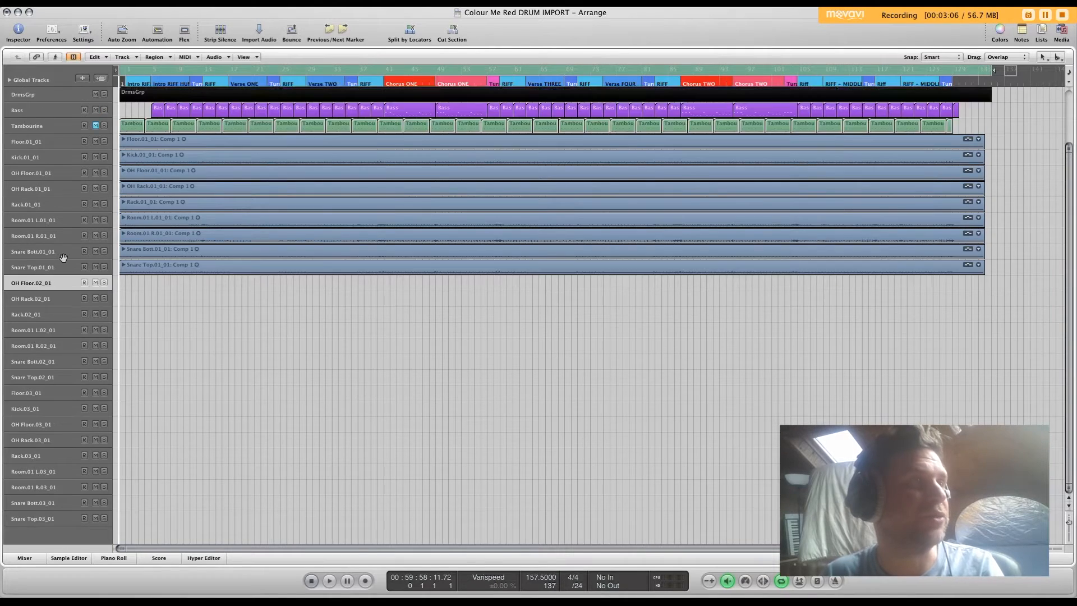
key("BackSpace")
key("BackSpace")
key("BackSpace")
key("BackSpace")
key("BackSpace")
key("BackSpace")
key("BackSpace")
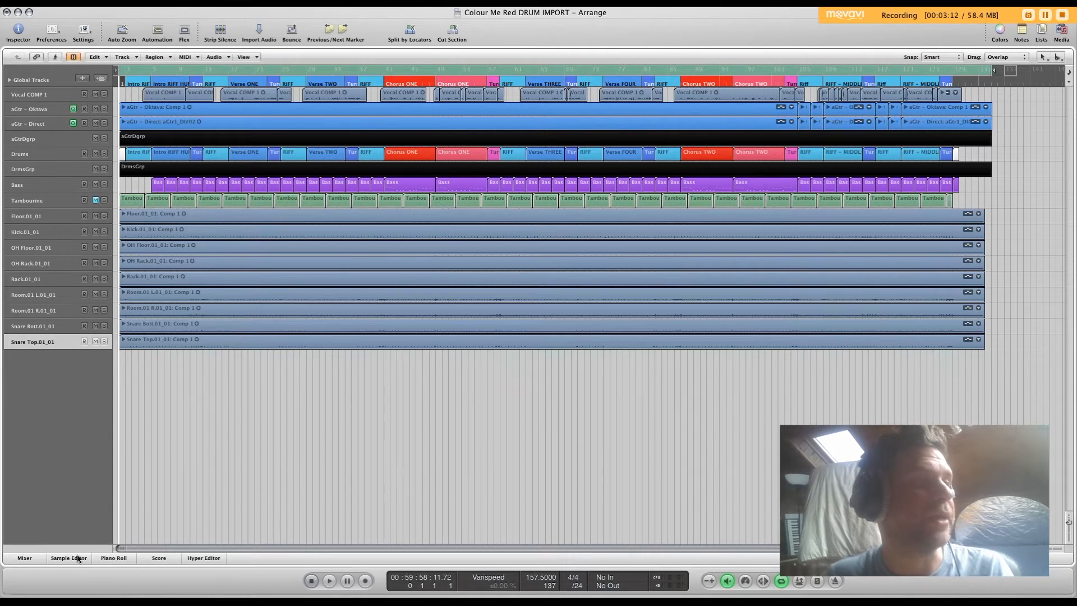
Step: In the mixer, assign the nine drum channels from Floor.01 to Snare Top.01 to group 8 and name it RealDrums
left_click(24, 558)
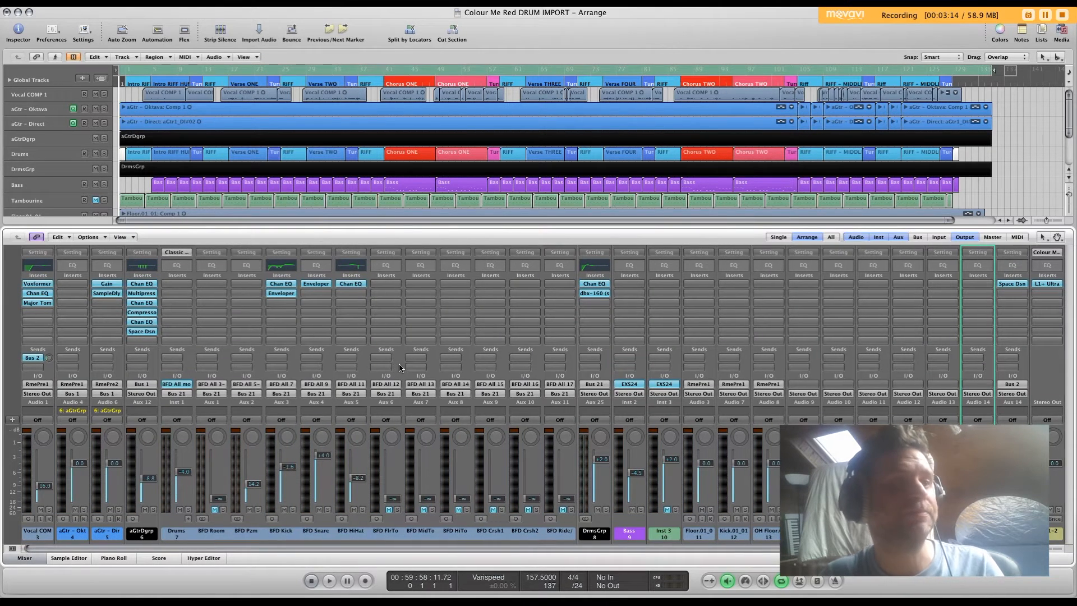
left_click(705, 536)
left_click_drag(707, 540, 979, 538)
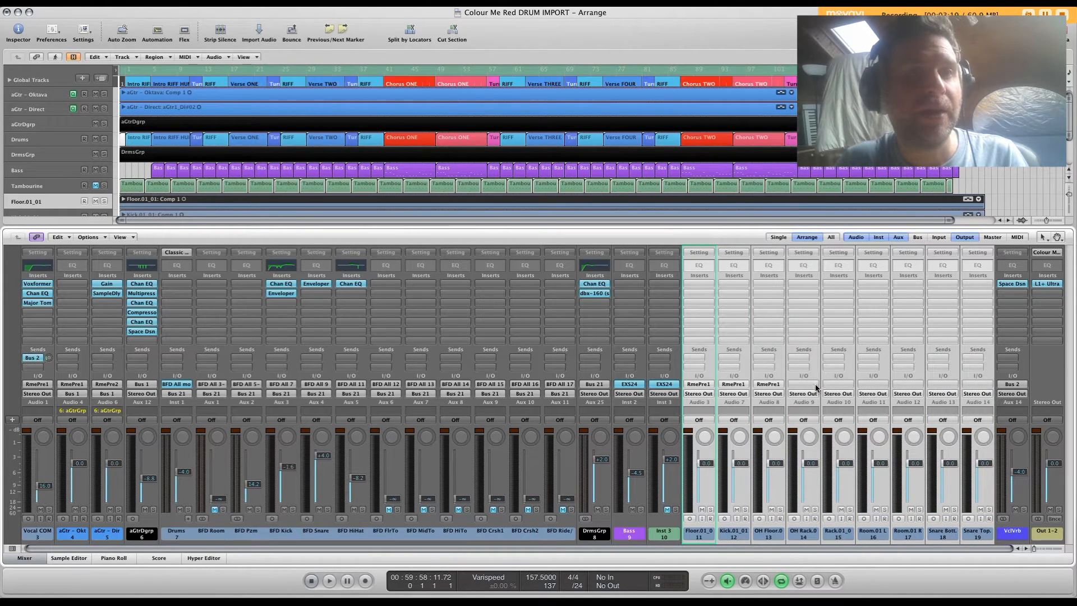
left_click(703, 406)
left_click(708, 477)
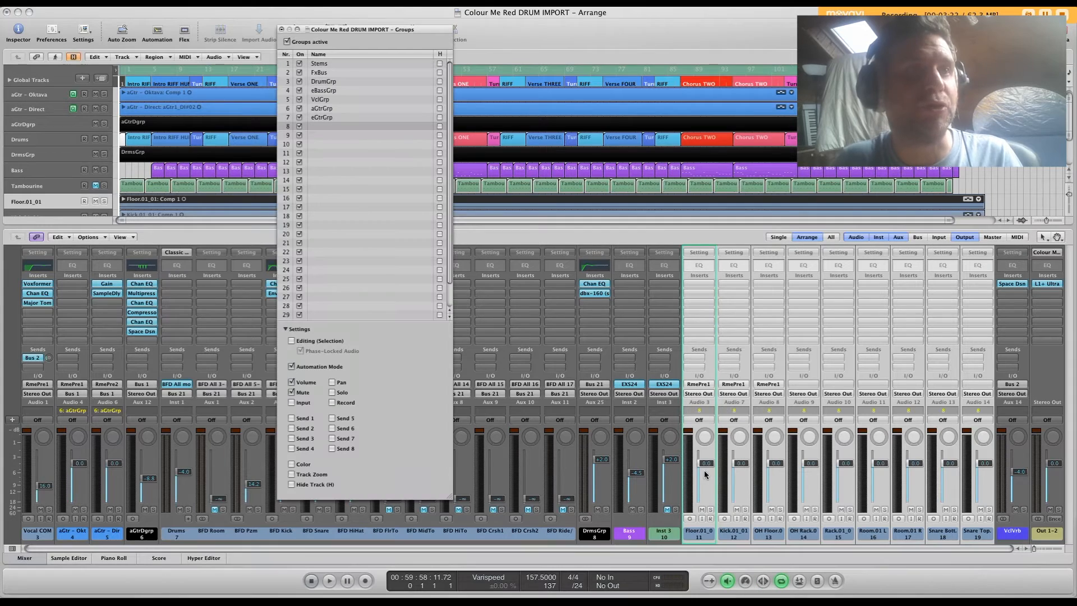
double_click(340, 129)
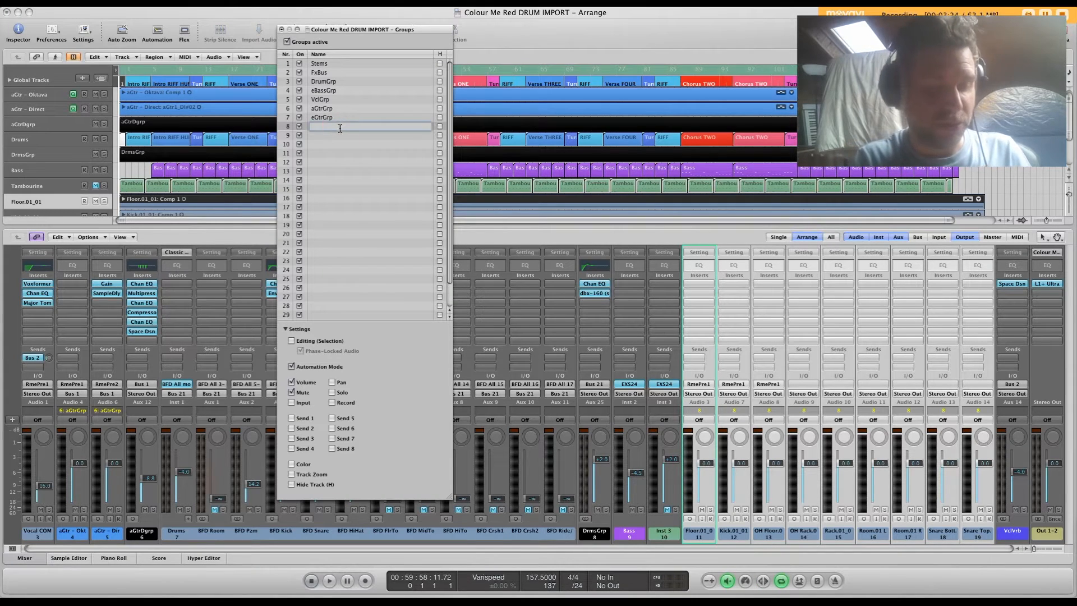
type("RealDrum")
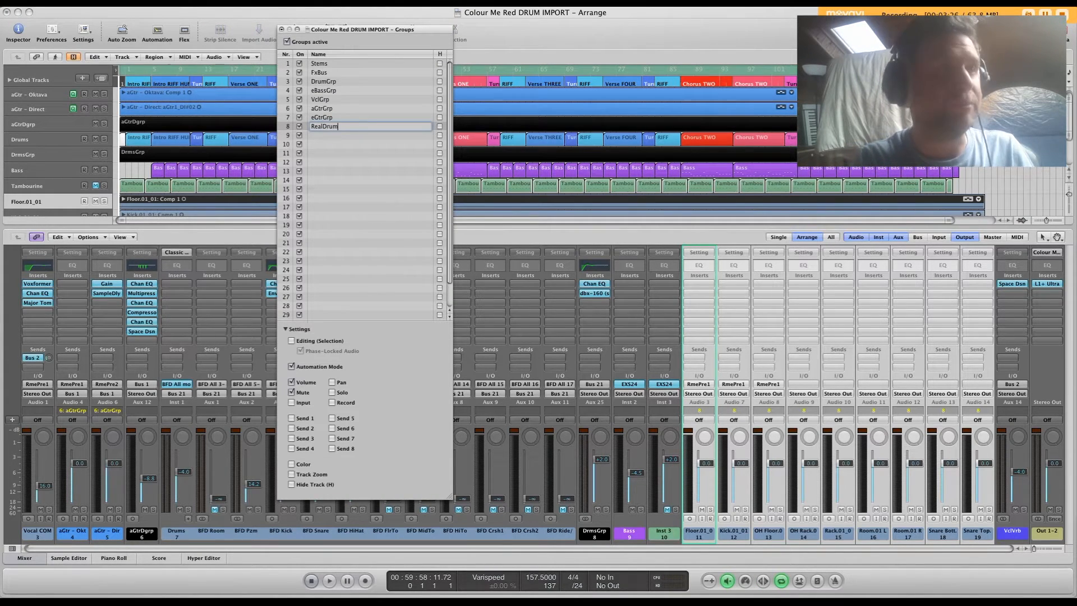
type("s")
Step: Enable Editing (Selection) for the RealDrums group, disable Automation Mode, Volume and Mute, and close the group settings and mixer
left_click(291, 341)
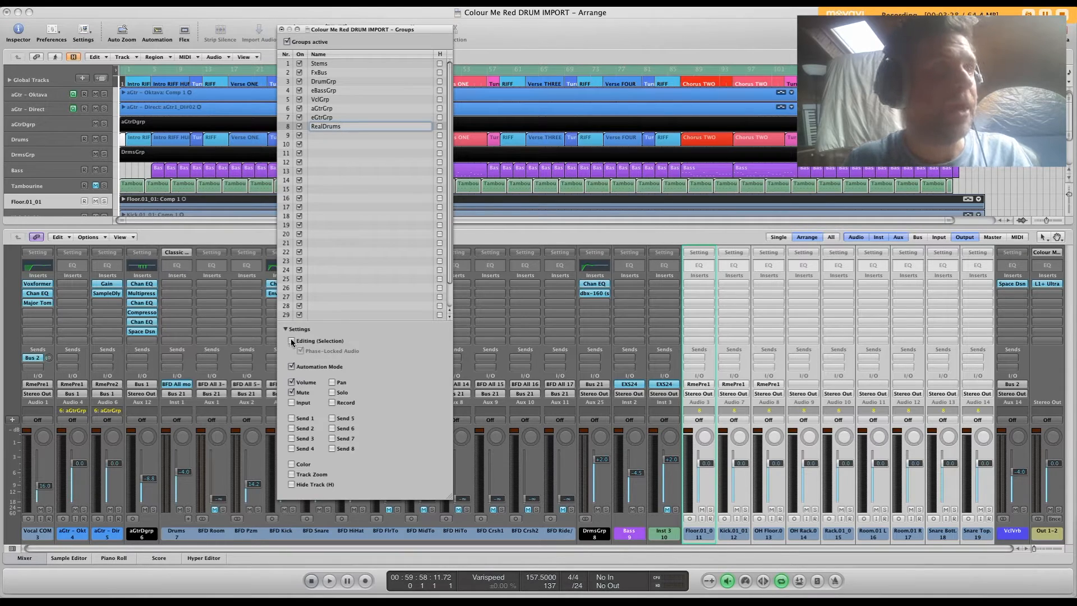
left_click(291, 366)
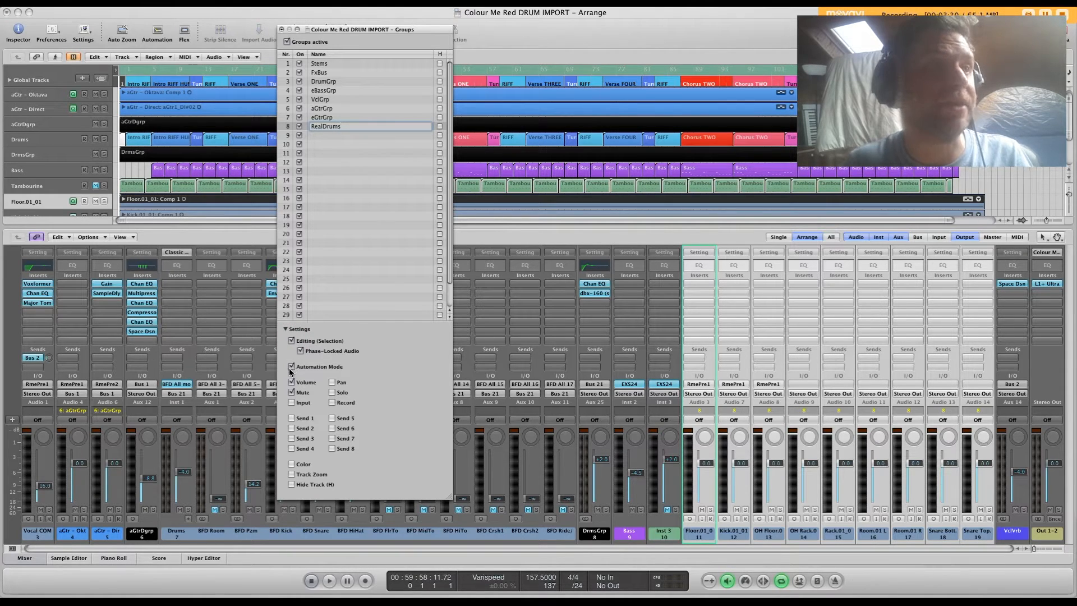
left_click(292, 382)
left_click(292, 392)
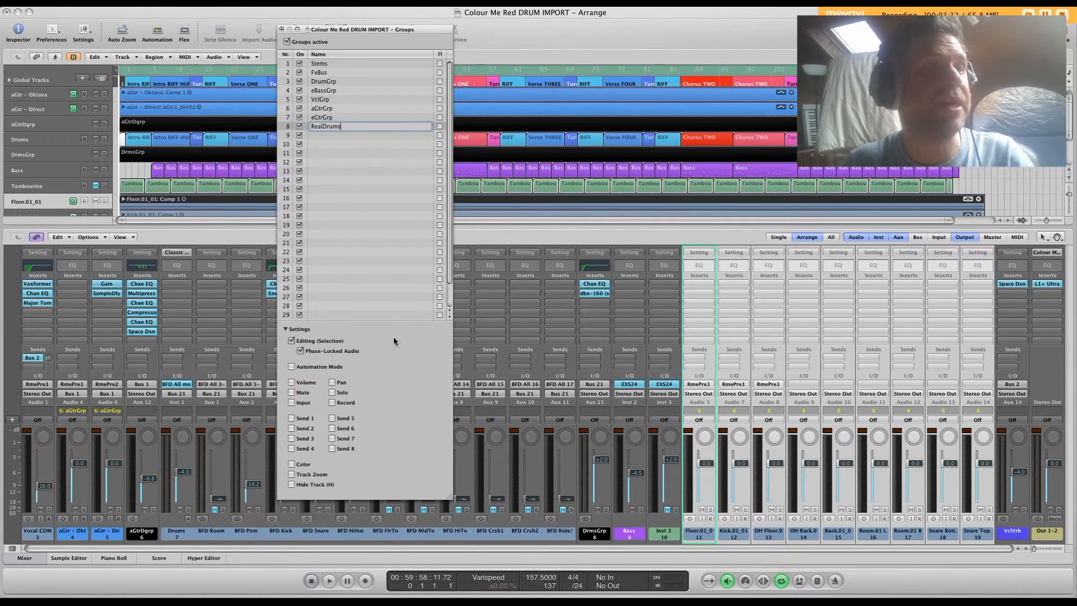
key("Return")
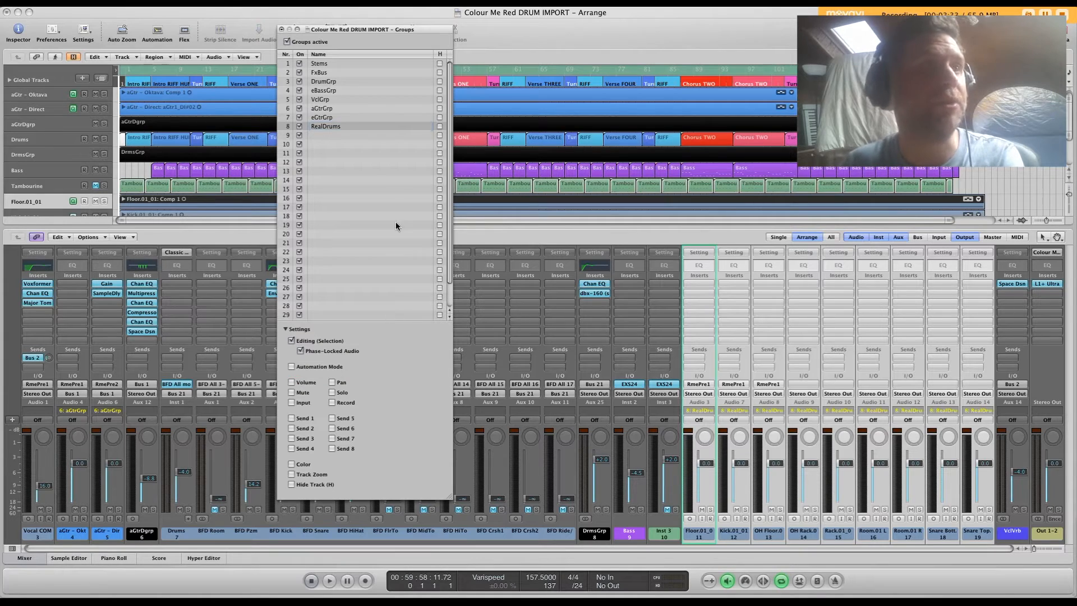
left_click(281, 30)
key("x")
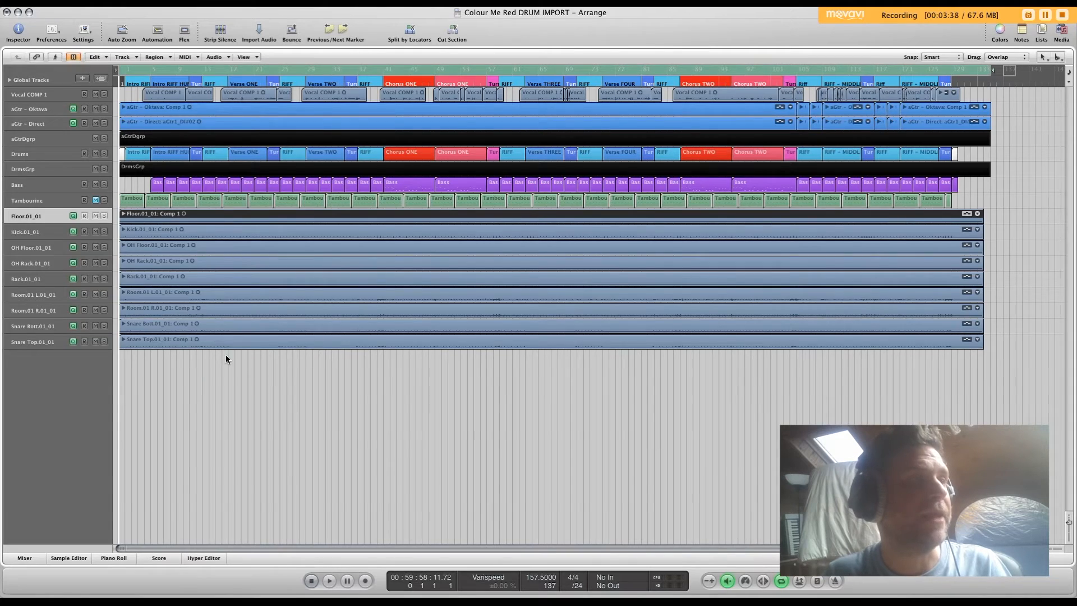
Step: Enlarge the track heights and expand the Floor.01_01 take folder to show its three takes
key("ctrl+Down")
key("ctrl+Down")
key("ctrl+Down")
scroll(245, 336, "down", 4)
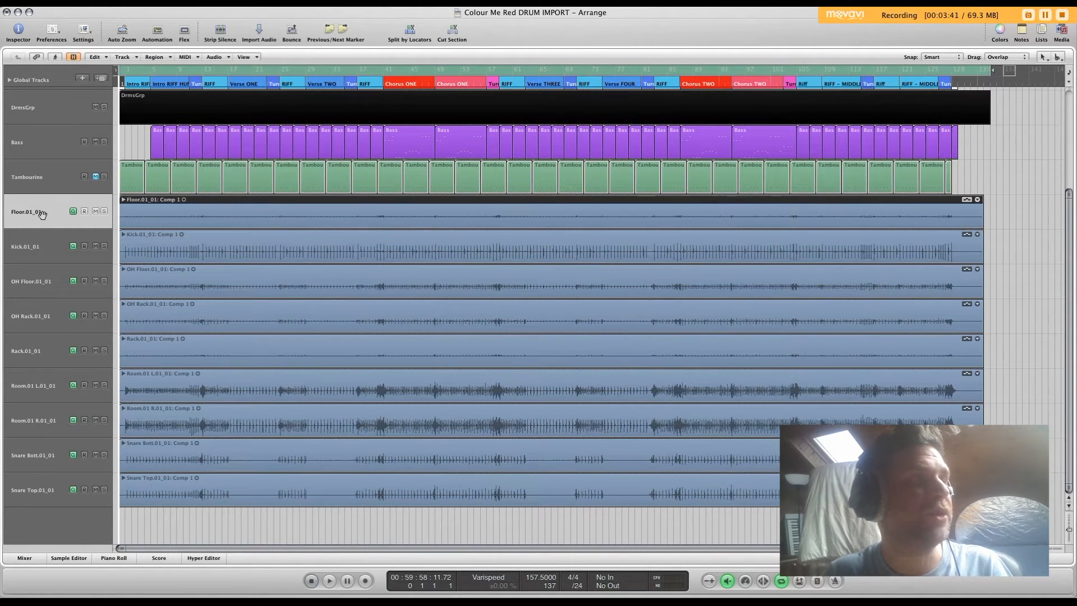
left_click(123, 200)
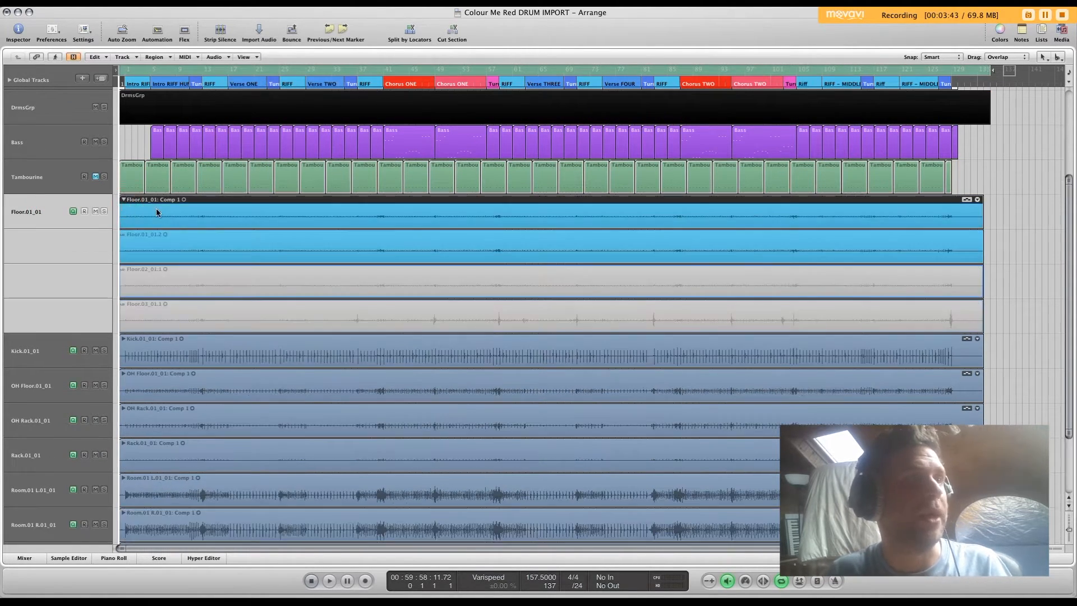
Step: Switch the floor tom folder between the Floor.02 and Floor.03 takes, and return it to Floor.01, to test the grouped take selection
left_click(433, 280)
left_click(437, 308)
left_click(438, 286)
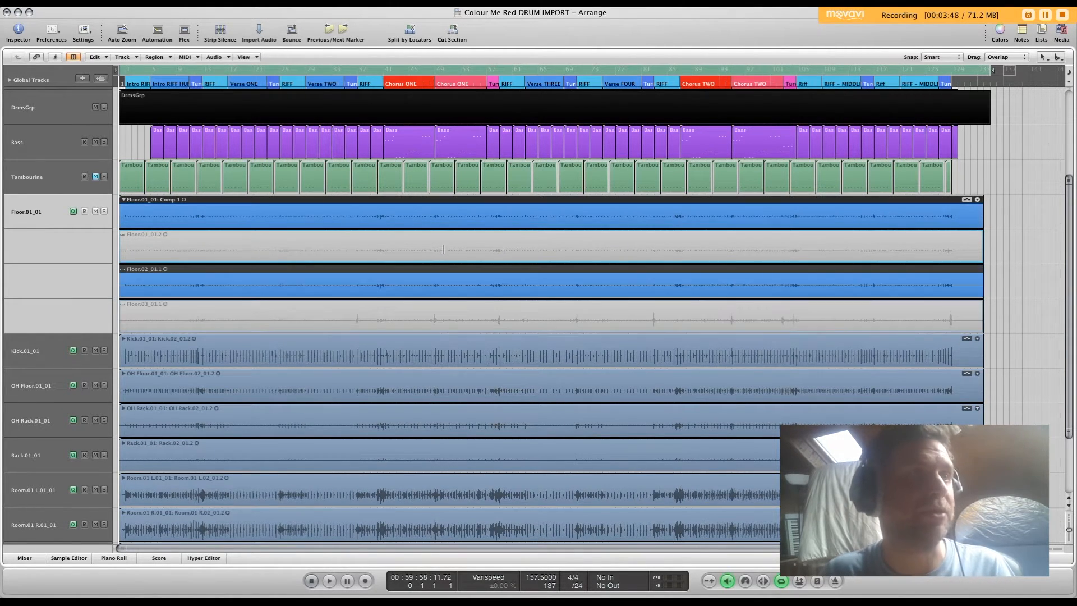
left_click(443, 249)
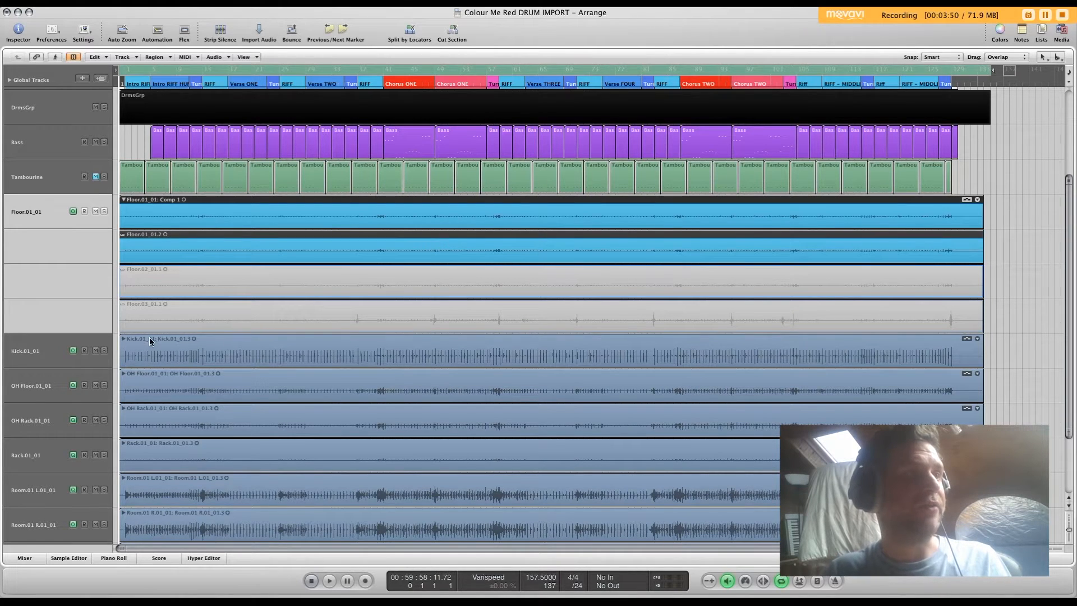
Step: Expand the Kick.01_01 take folder and swipe test comp sections from the Floor.02 and Floor.03 takes in the floor tom folder
left_click(124, 339)
left_click_drag(308, 278, 323, 278)
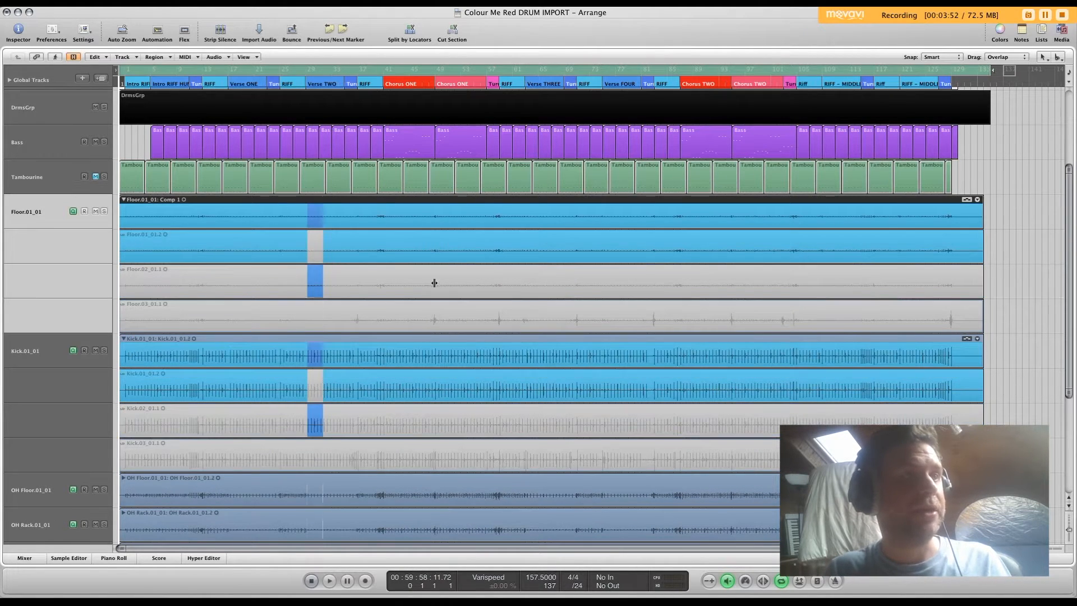
left_click_drag(470, 319, 541, 319)
left_click_drag(719, 288, 836, 287)
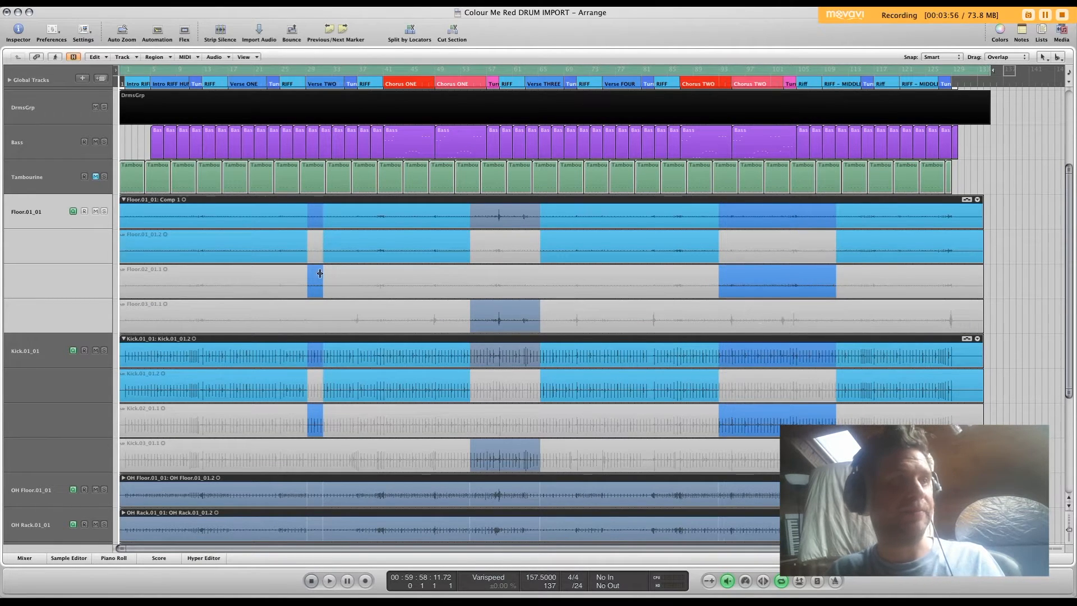
Step: Undo the test comp swipes and collapse the Floor.01_01 and Kick.01_01 take folders
key("super+z")
key("super+z")
key("super+z")
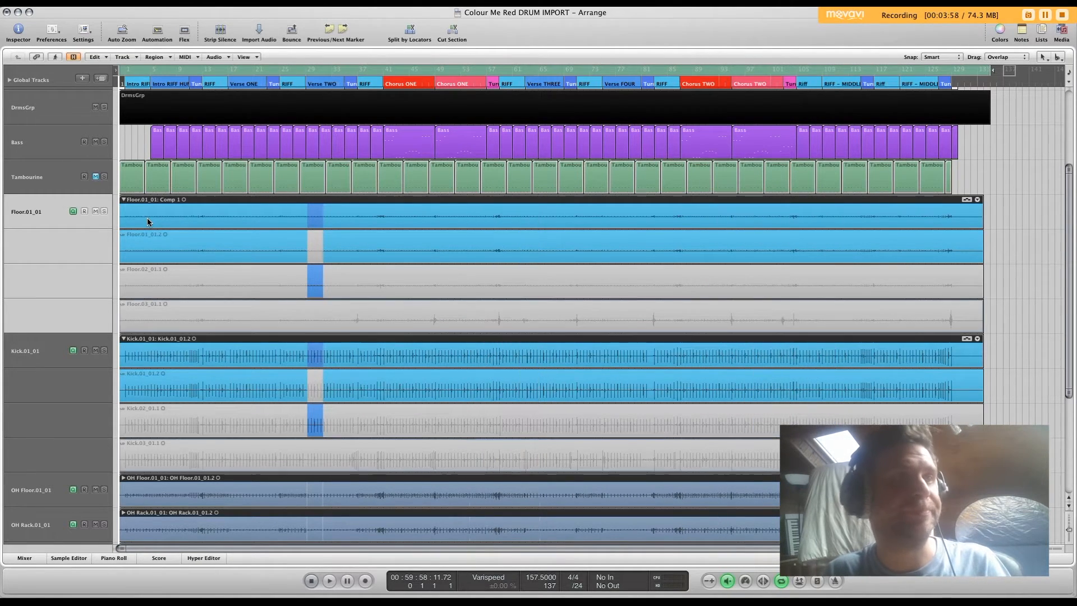
left_click(124, 200)
left_click(124, 234)
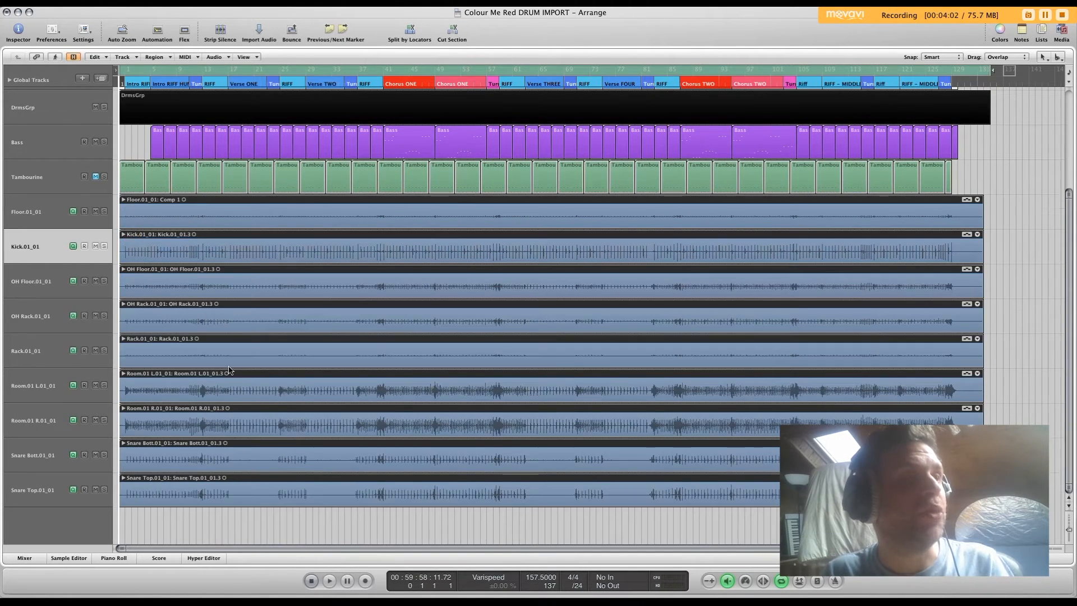
Step: Deselect the regions, shrink the track heights to fit all tracks, and mute the DrmsGrp and Drums tracks
left_click(287, 524)
key("ctrl+Up")
key("ctrl+Up")
key("ctrl+Up")
key("ctrl+Up")
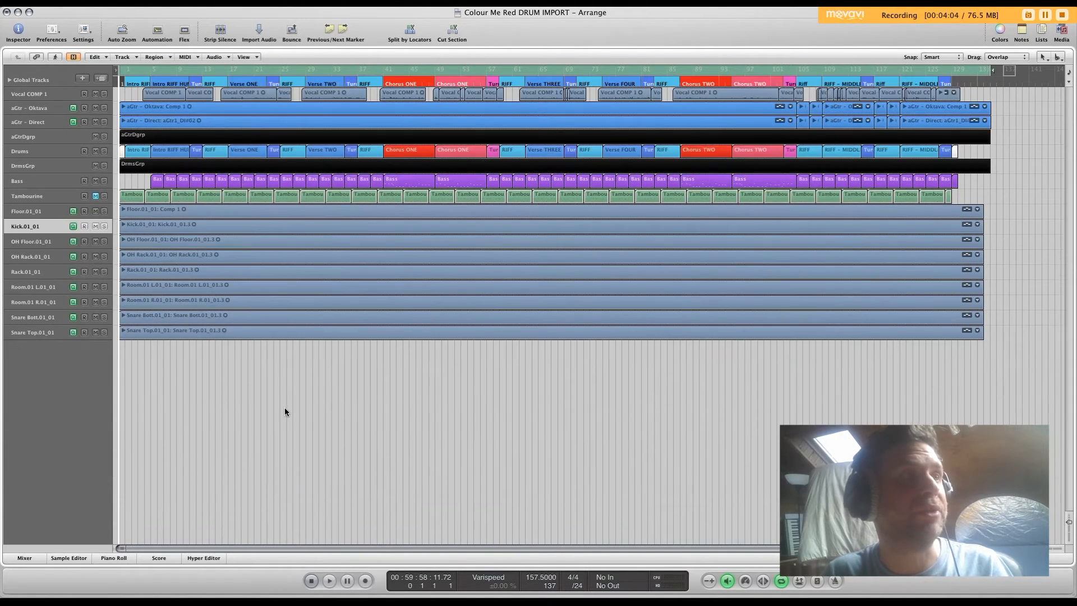
left_click(96, 167)
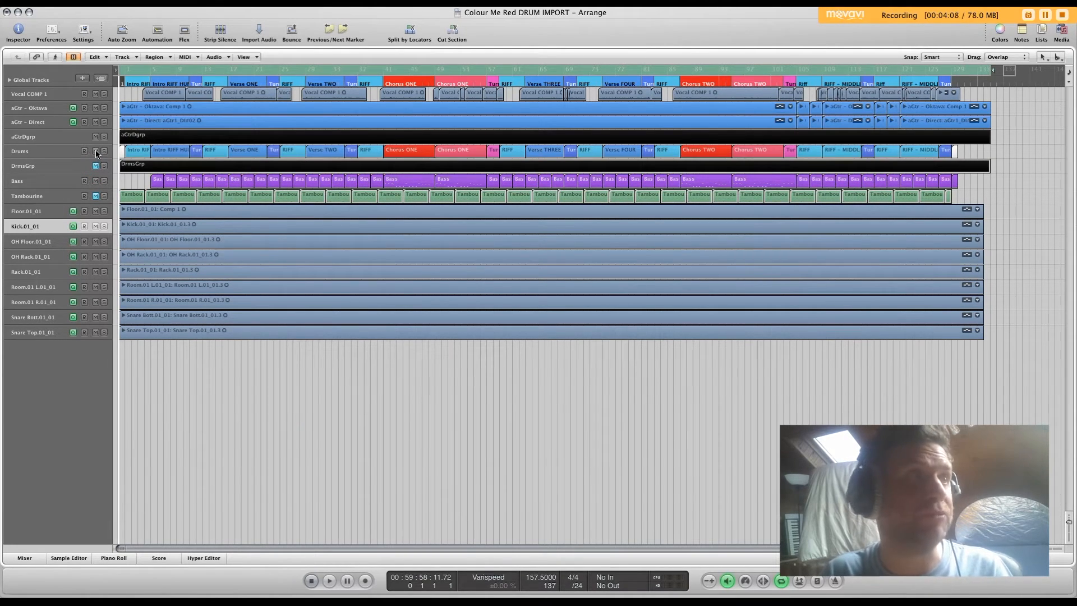
left_click(96, 152)
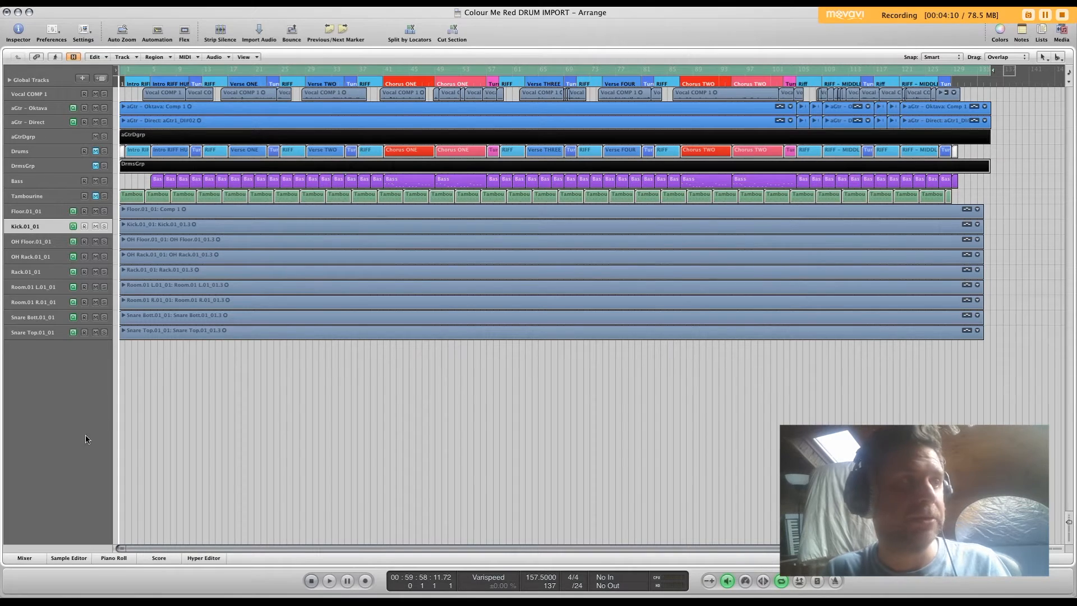
Step: In the mixer, lower the nine selected real drum channels together to about -10 dB, close the mixer, and deselect the regions
left_click(25, 557)
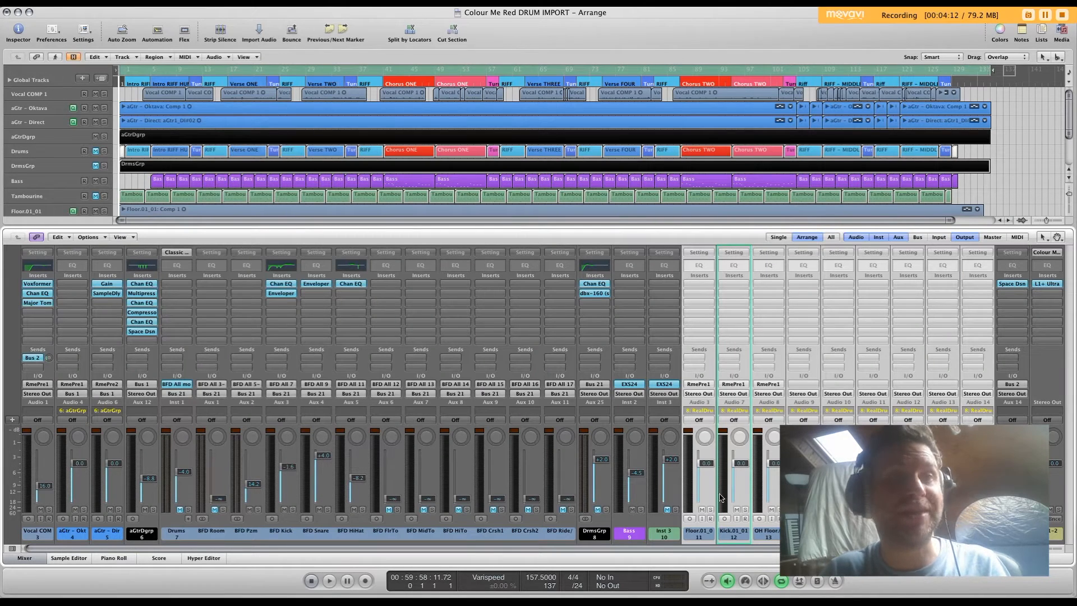
left_click_drag(705, 464, 705, 480)
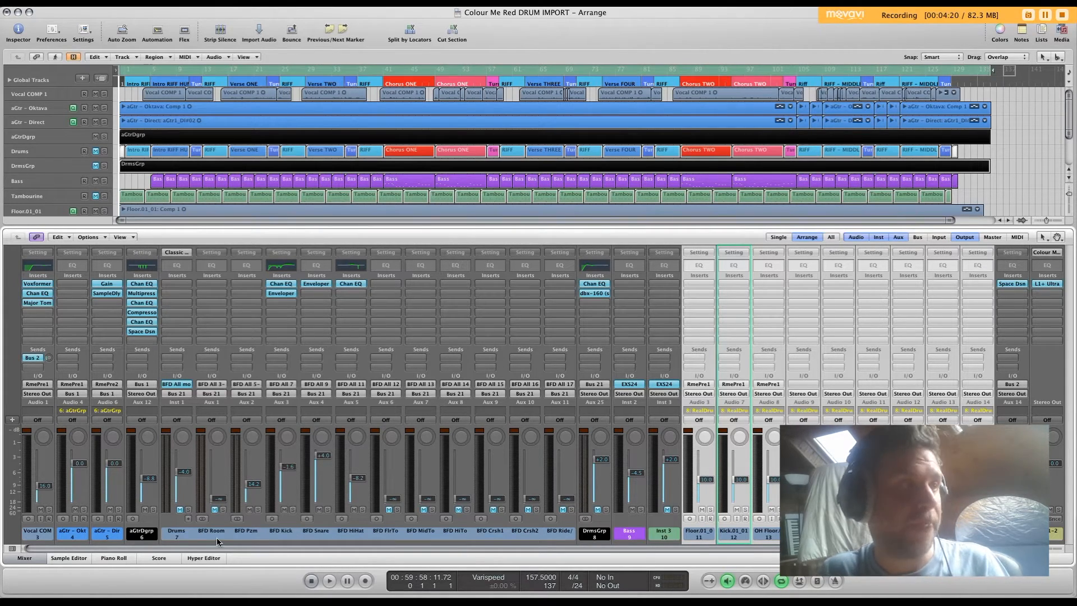
left_click(25, 558)
left_click(482, 418)
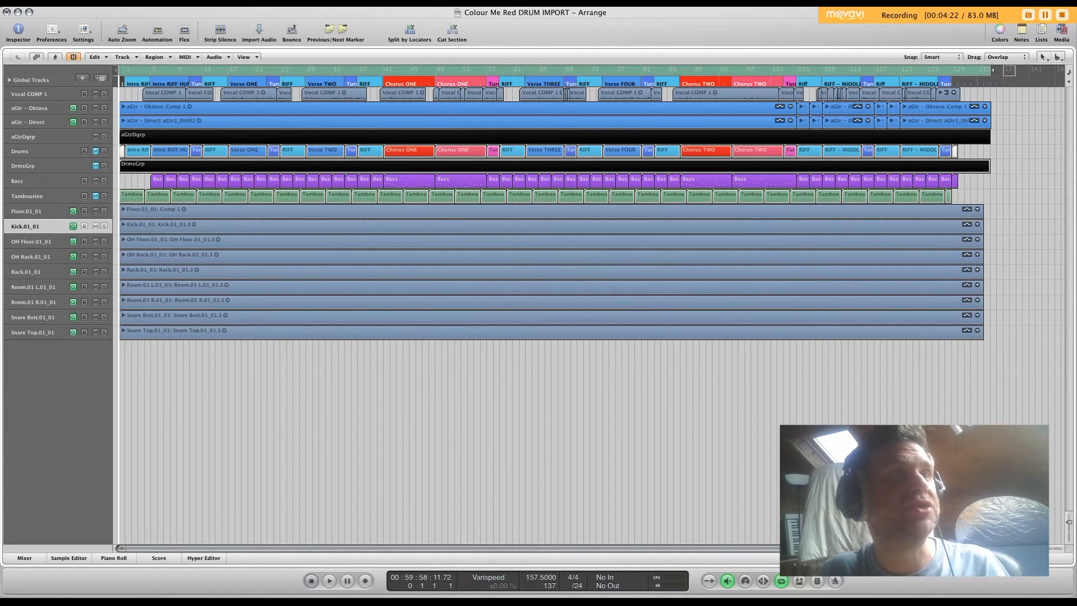
Step: Turn off cycle mode and play the song from the riff before Chorus ONE, stopping partway through the chorus
left_click(386, 69)
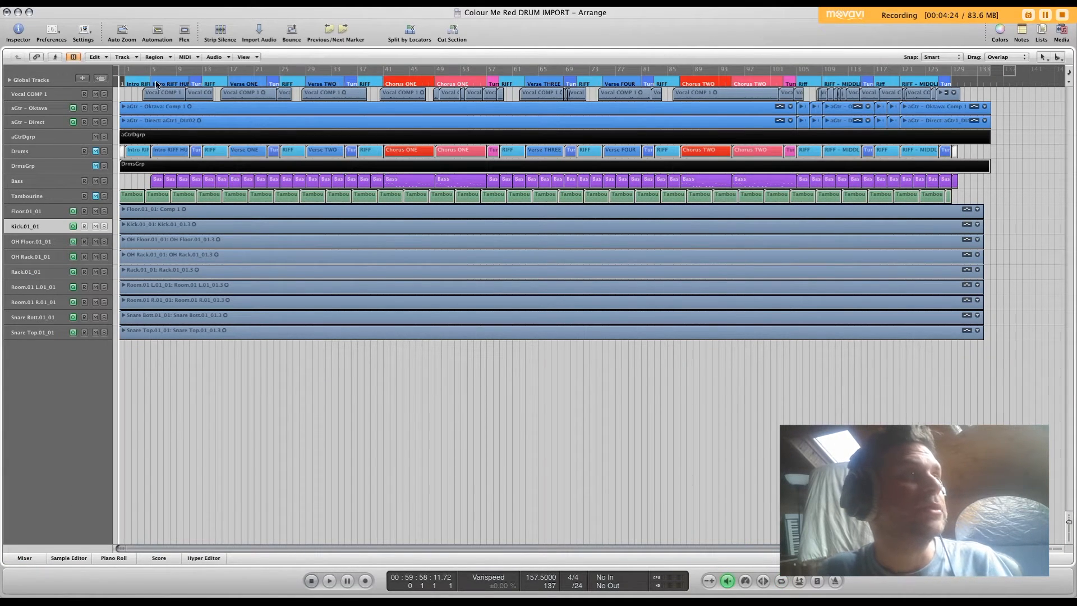
left_click(369, 82)
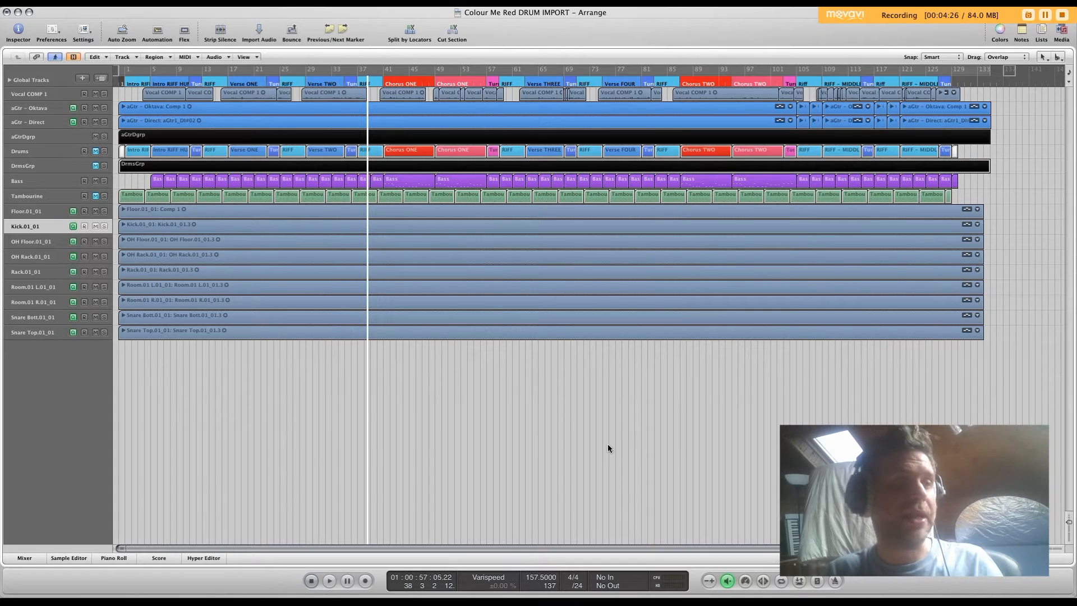
key("space")
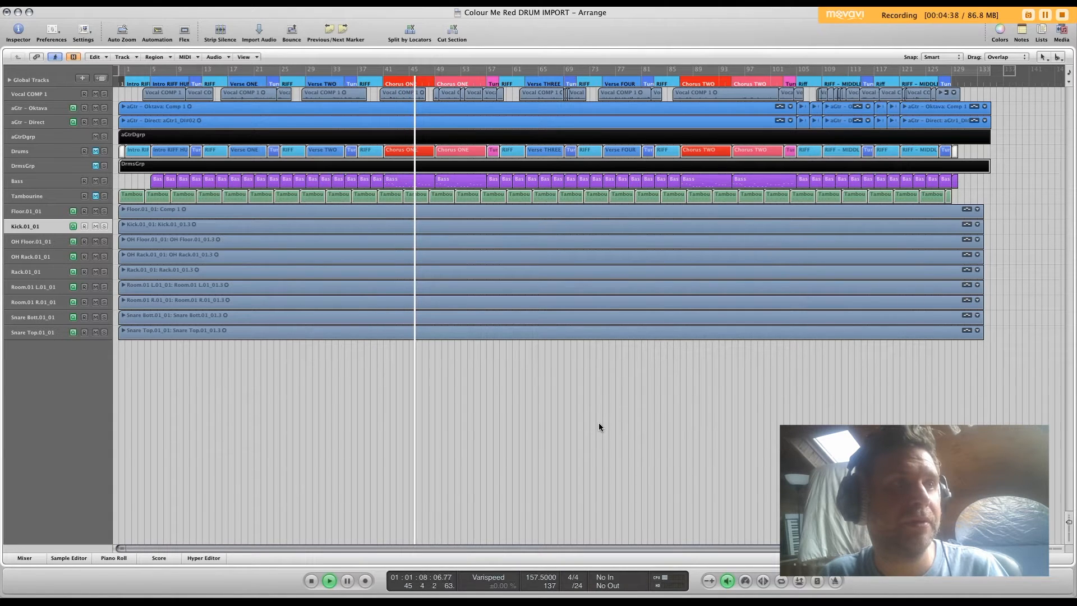
key("space")
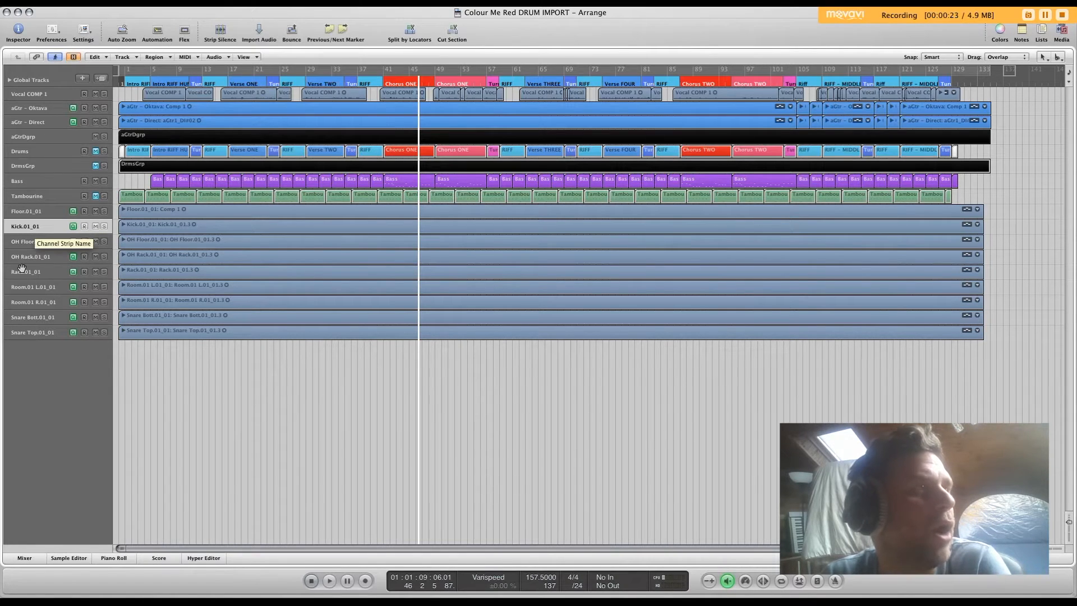
Step: Move the OH Floor.01_01, OH Rack.01_01 and Kick.01_01 tracks, in that order, to the start of the real drum tracks
left_click_drag(28, 241, 33, 209)
left_click_drag(34, 257, 35, 226)
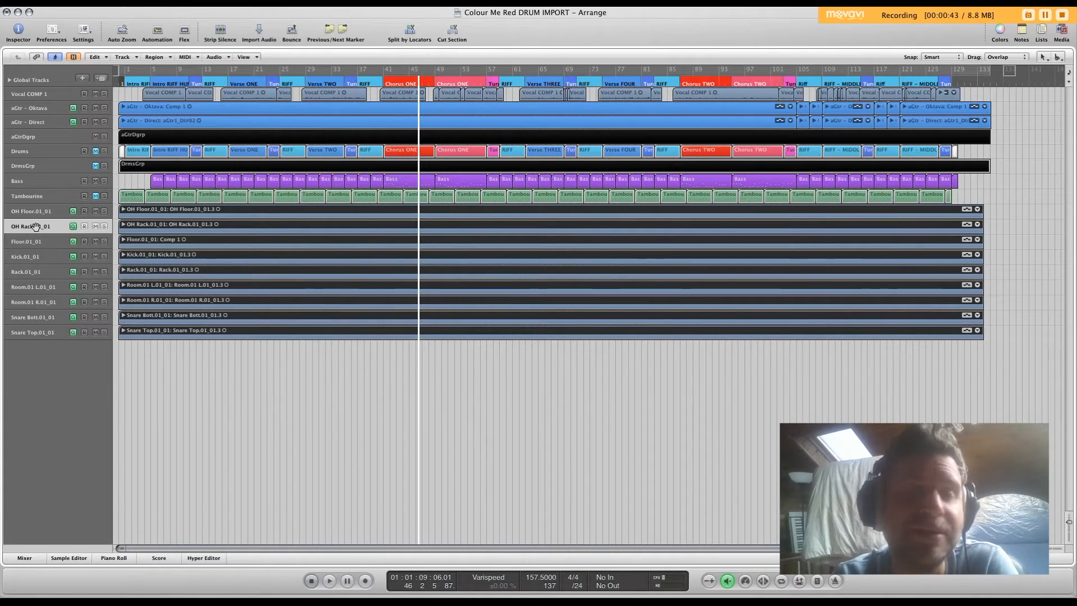
left_click(197, 473)
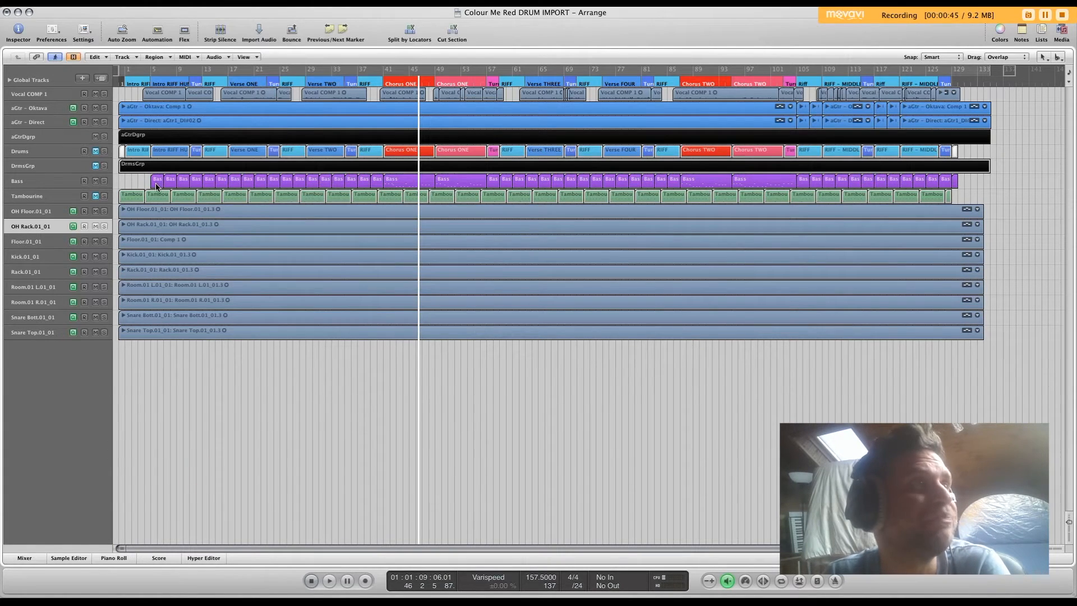
left_click(46, 215)
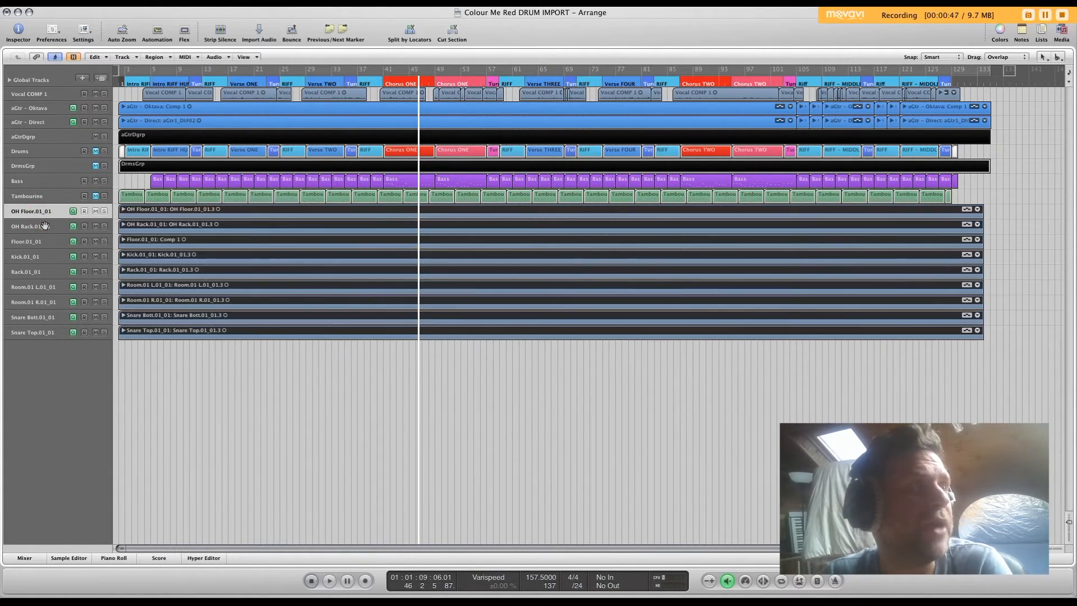
left_click(45, 227)
left_click_drag(35, 256, 35, 240)
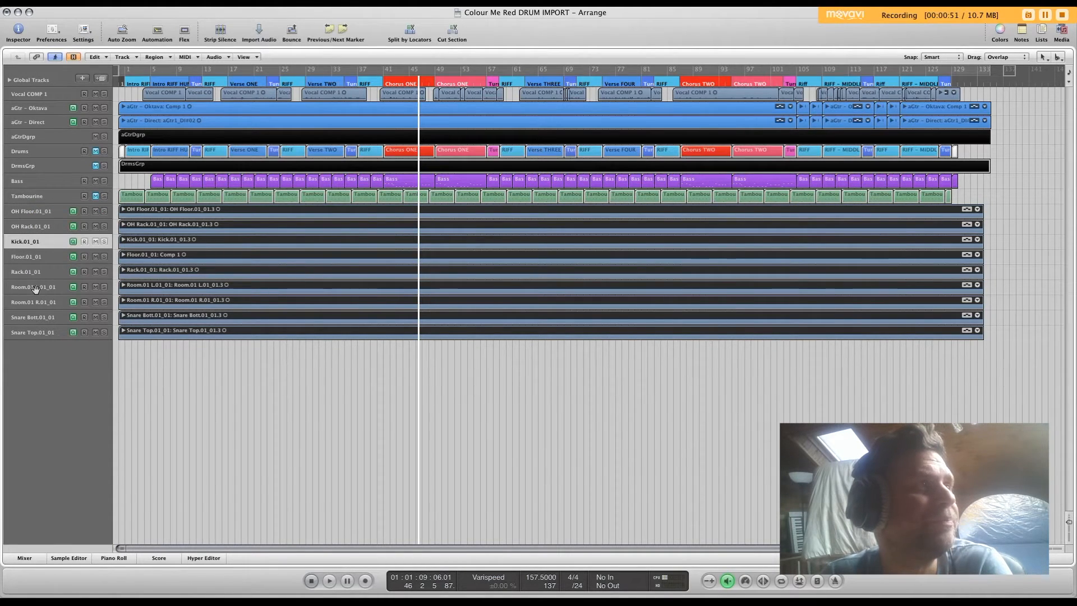
Step: Reorder the drum tracks below the kick as Snare Top, Snare Bott, Rack, Floor, Room L and Room R
left_click(38, 317)
left_click(39, 332)
left_click_drag(38, 299, 37, 253)
left_click_drag(40, 333, 36, 288)
left_click(36, 317)
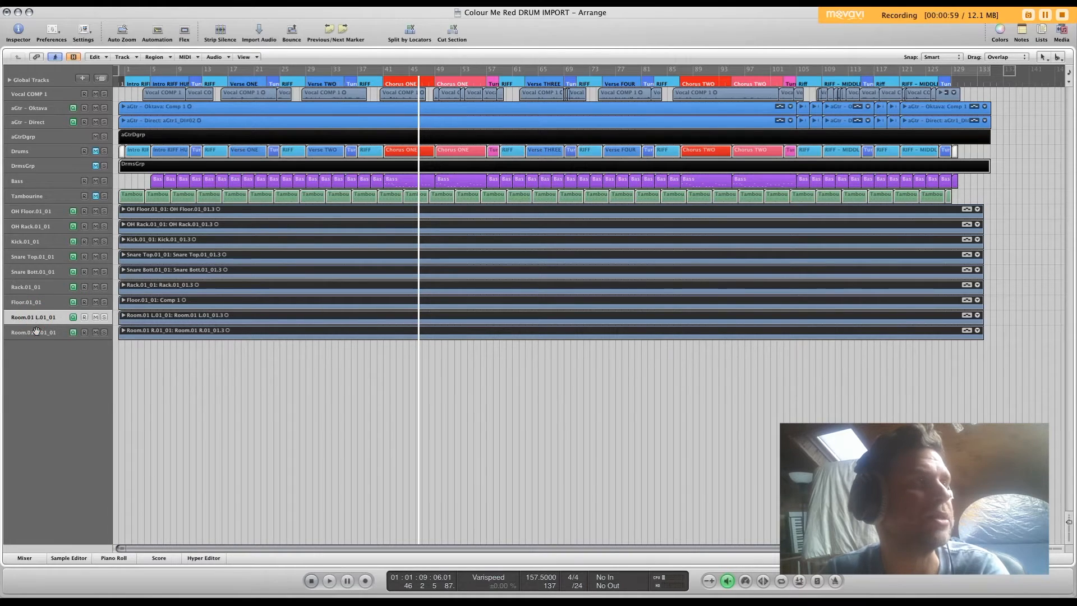
left_click(36, 332)
left_click(54, 377)
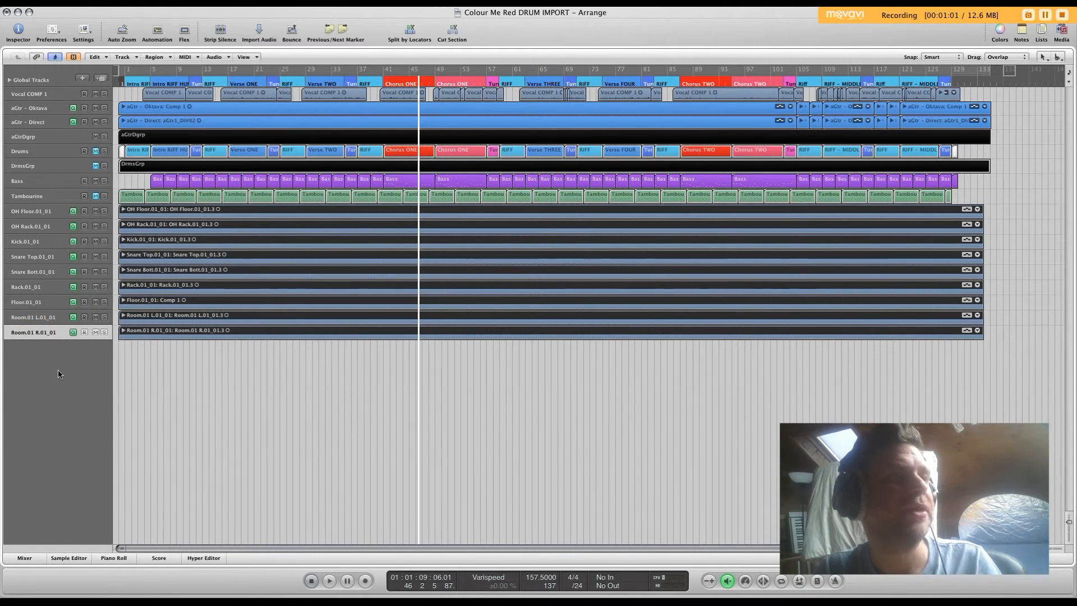
Step: Hide every track from Vocal COMP 1 to Tambourine, leaving only the nine real drum tracks in view
key("ctrl+Down")
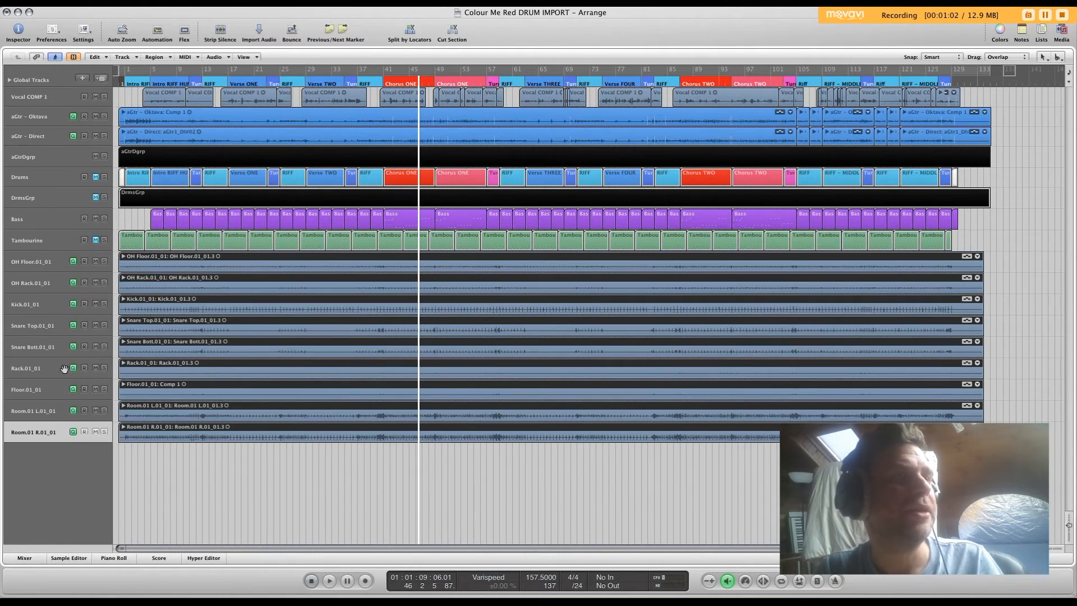
left_click(77, 58)
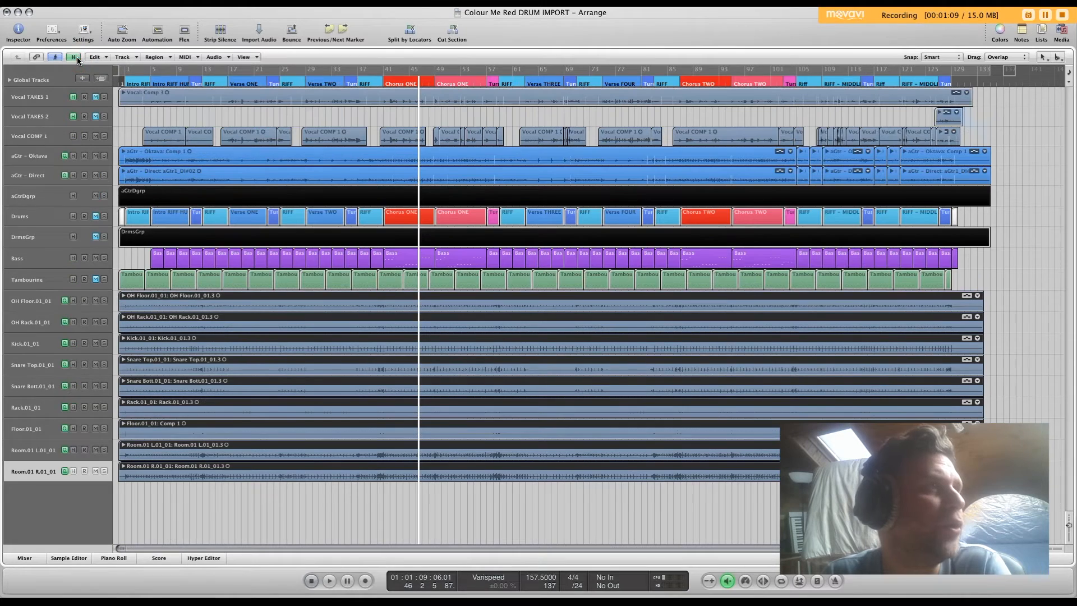
mouse_move(74, 135)
left_mouse_down()
mouse_move(75, 235)
mouse_move(73, 201)
left_mouse_up()
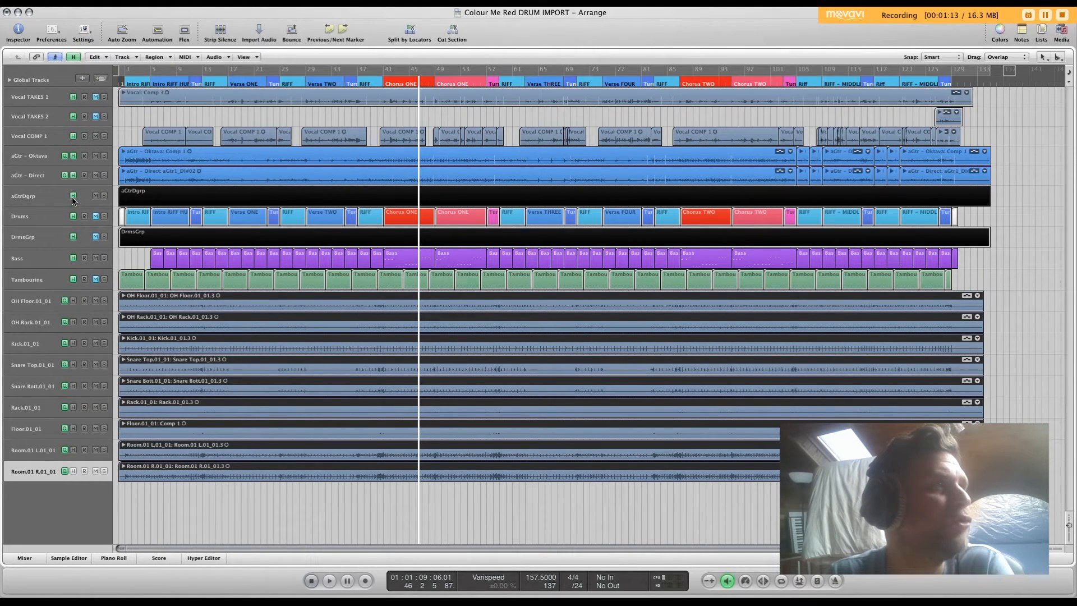
left_click(75, 57)
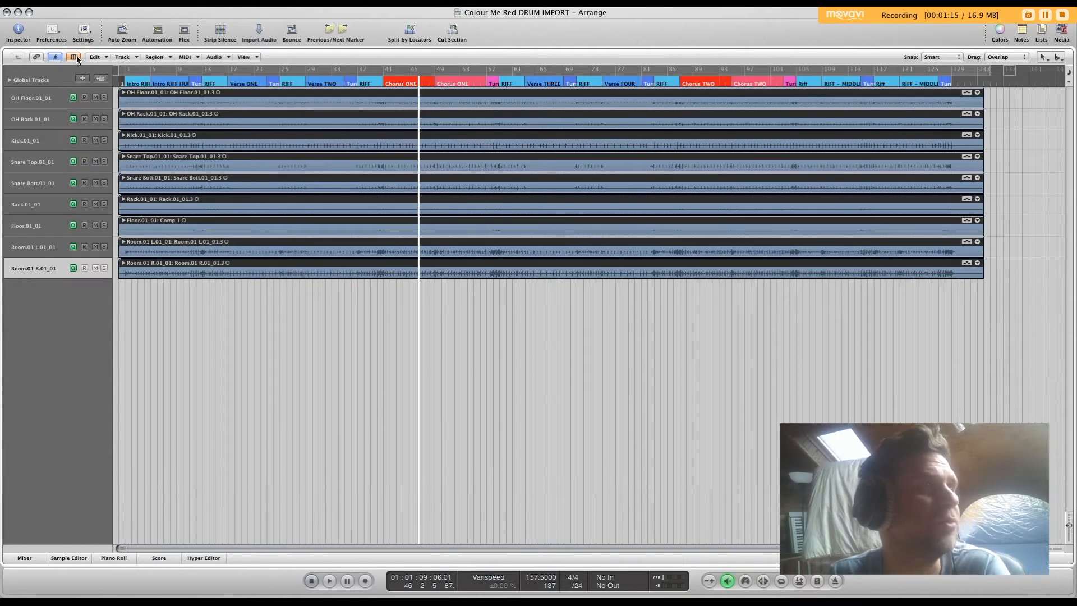
Step: Enlarge the heights of the nine drum tracks until they fill most of the arrange area
key("ctrl+alt+Down")
key("ctrl+alt+Down")
key("ctrl+alt+Down")
key("ctrl+alt+Down")
key("ctrl+alt+Down")
key("ctrl+alt+Down")
key("ctrl+alt+Down")
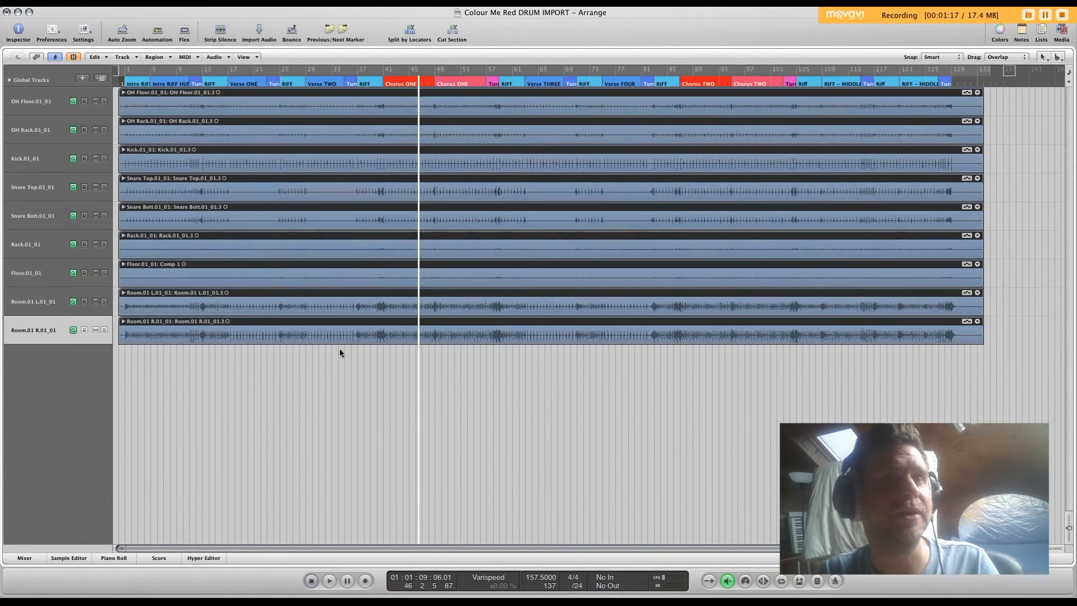
key("ctrl+alt+Down")
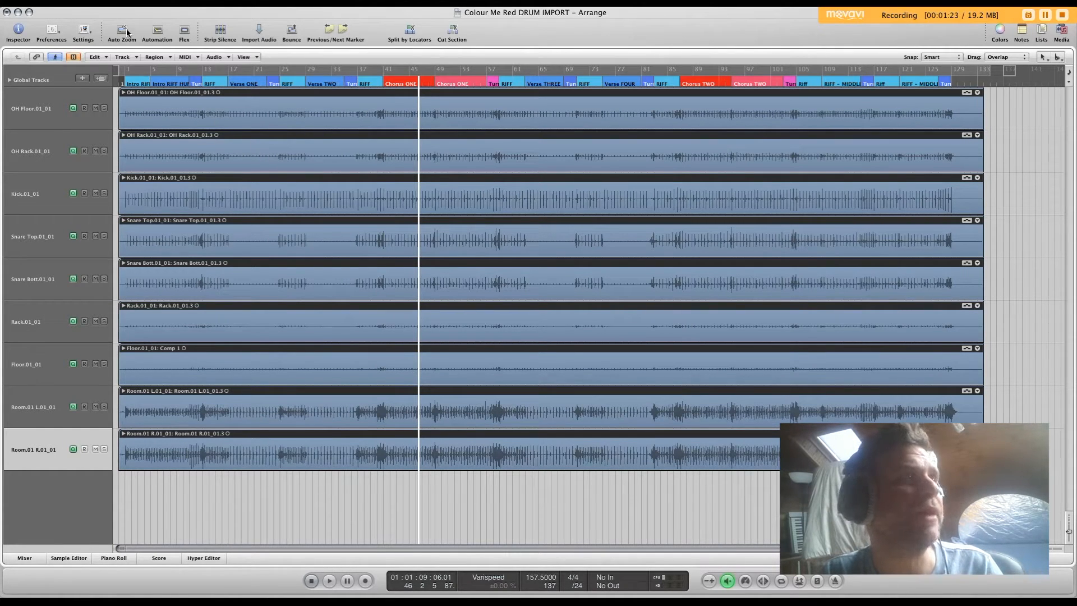
Step: Save the project under the new name "Colour Me Red DRUM ALIGN" in the Colour Me Red folder
left_click(95, 3)
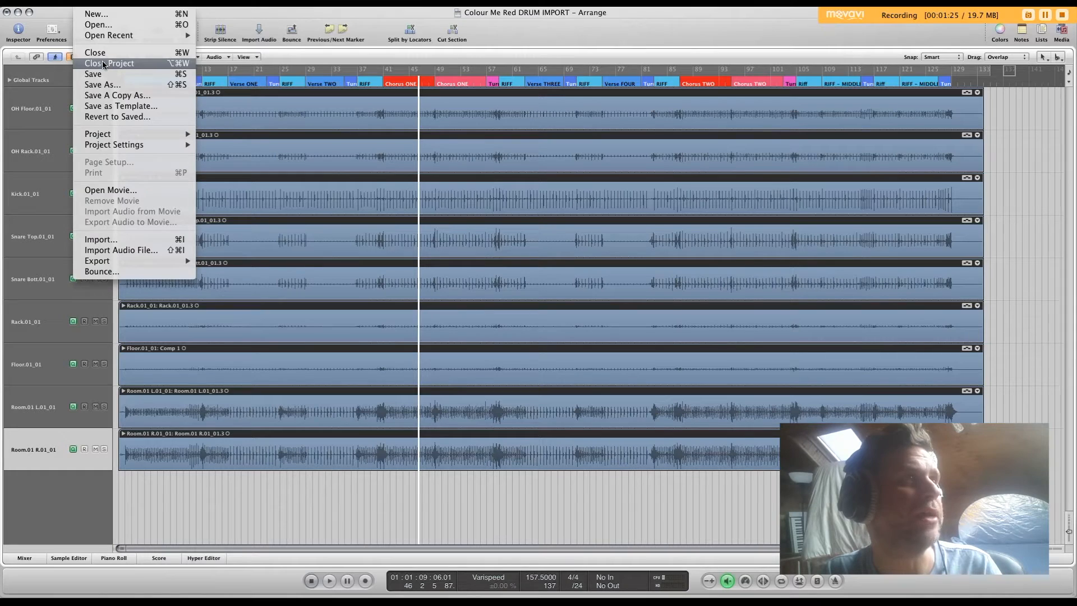
left_click(105, 86)
left_click(544, 78)
key("BackSpace")
key("BackSpace")
key("BackSpace")
key("BackSpace")
key("BackSpace")
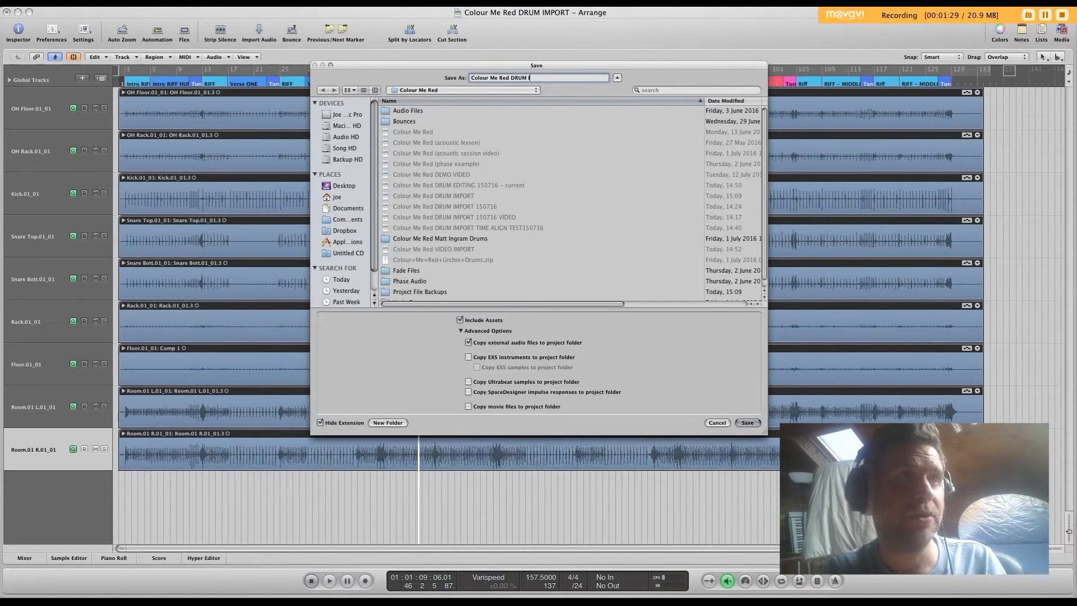
key("BackSpace")
type("ALIGN")
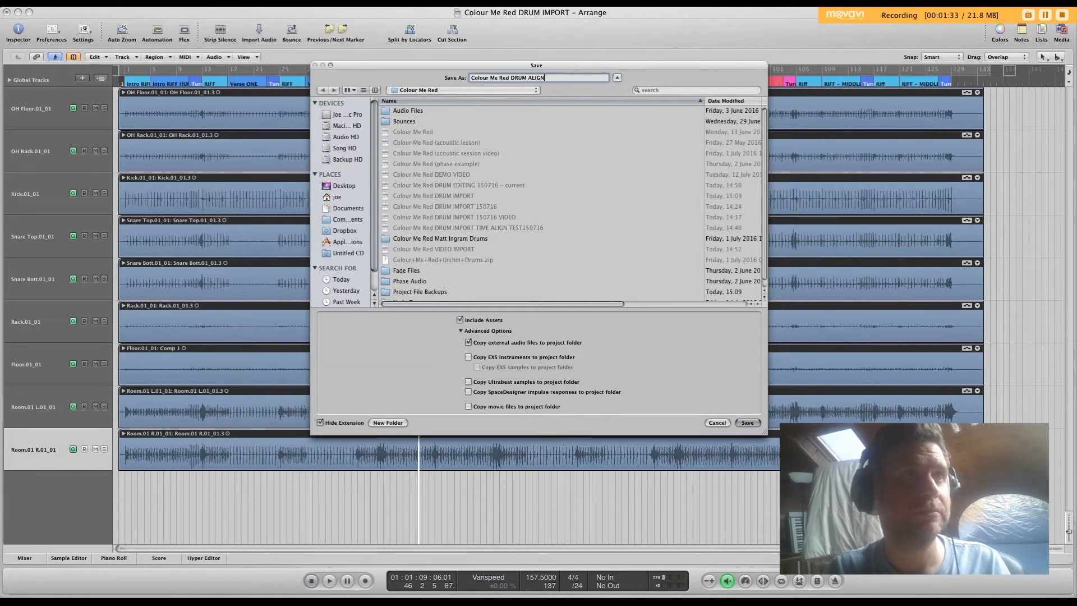
key("Return")
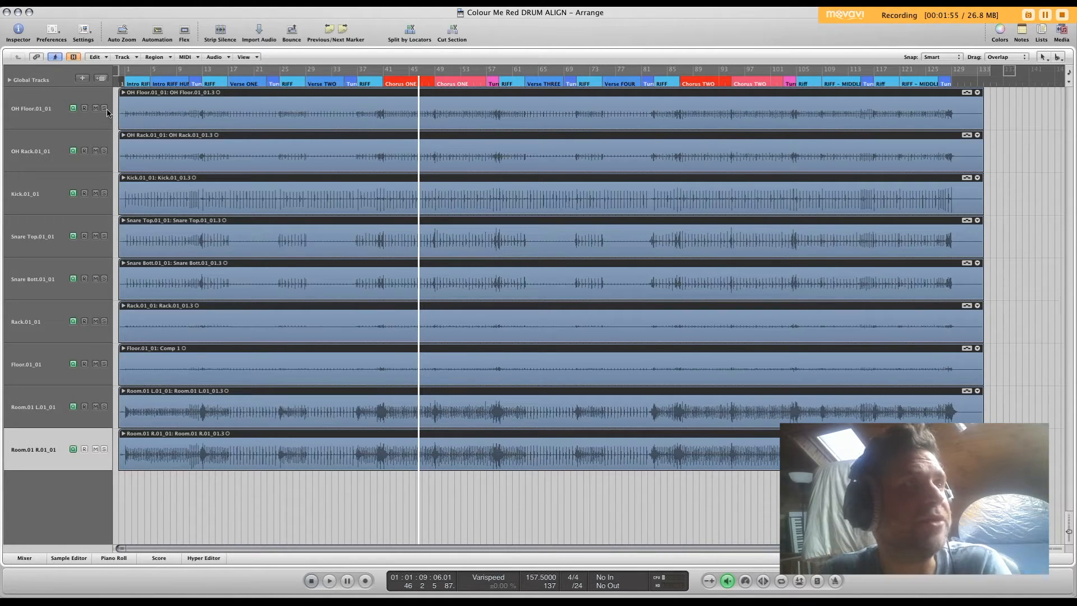
Step: Solo the OH Floor.01_01 and OH Rack.01_01 tracks, and select their two channels together in the mixer with the inspector shown
left_click(104, 150)
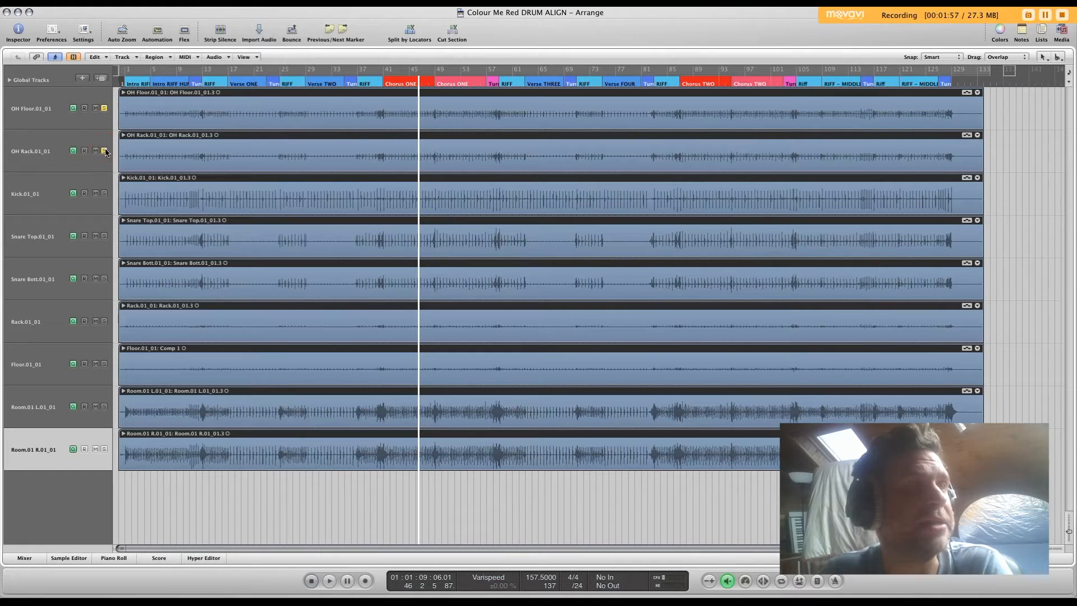
left_click(259, 494)
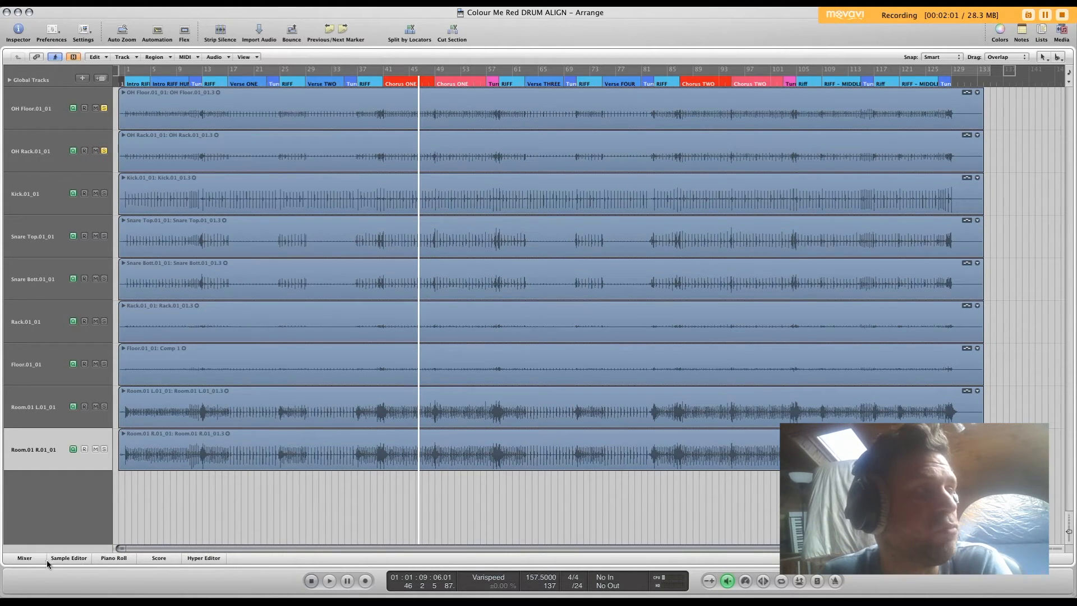
left_click(32, 558)
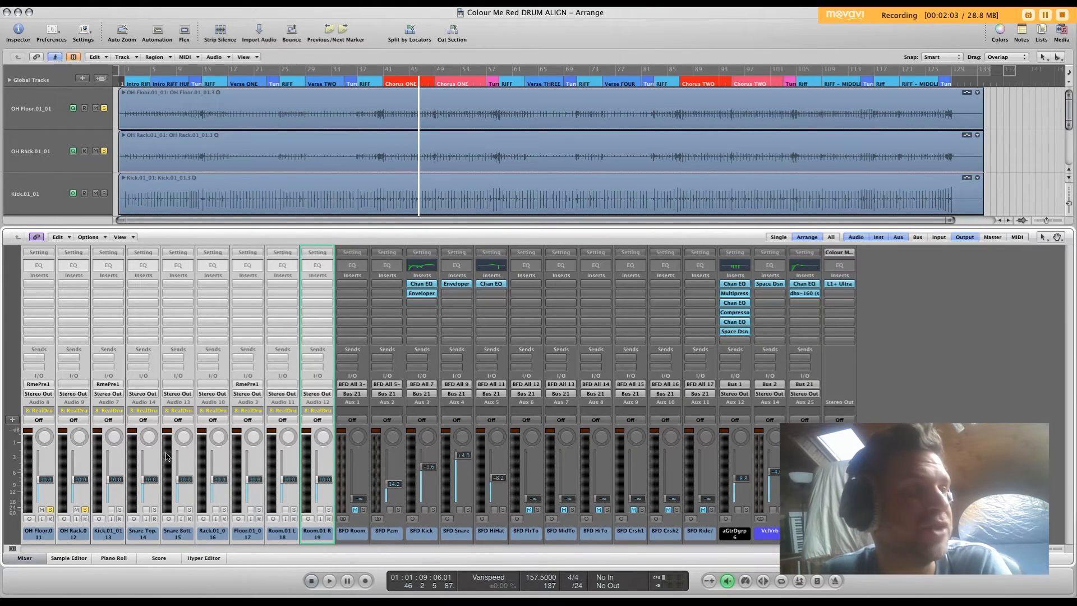
key("i")
left_click(191, 534)
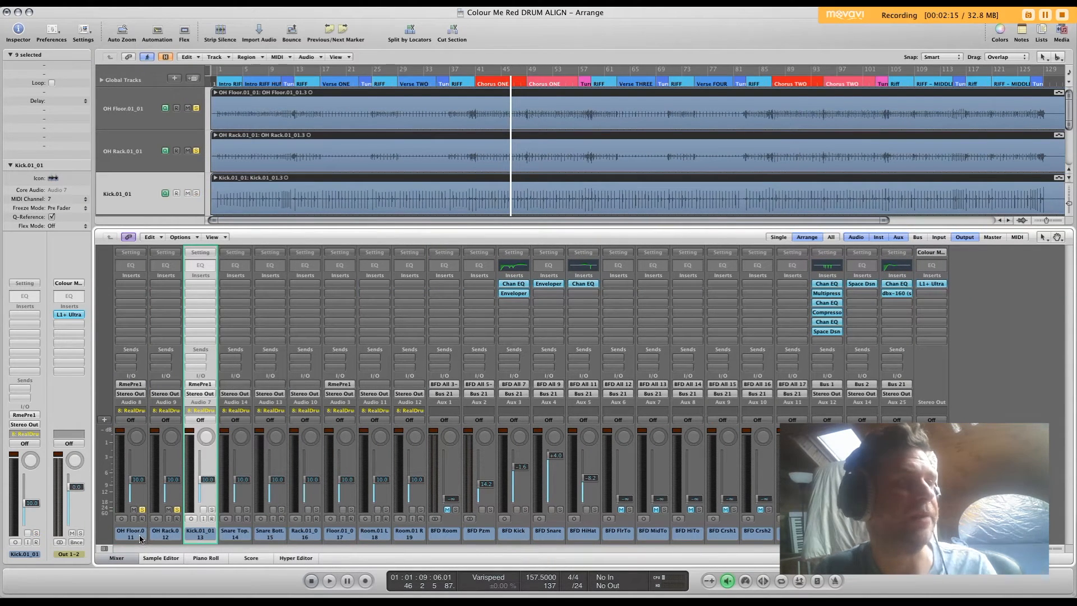
left_click(141, 539)
left_click(168, 537, "shift")
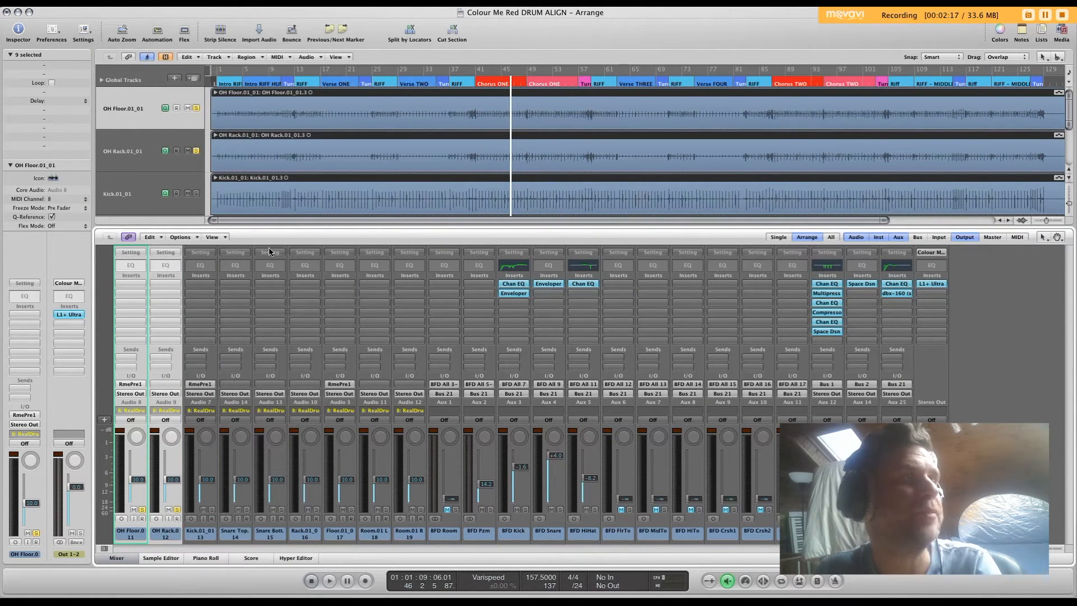
Step: Audition the soloed overheads from just before Chorus ONE and raise both of their faders together to -4.0 dB
left_click(470, 85)
key("space")
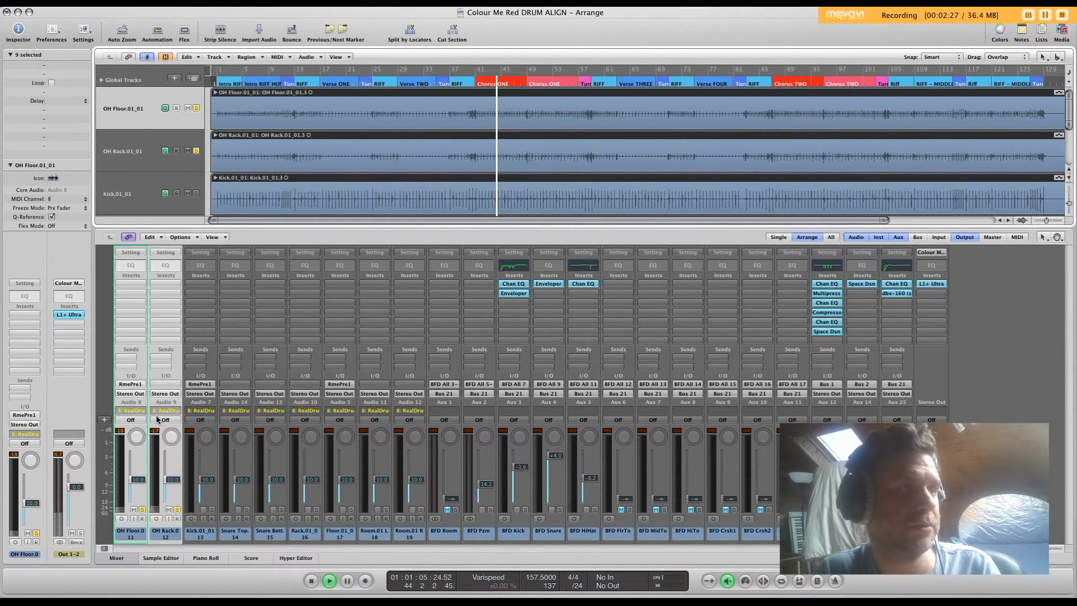
key("space")
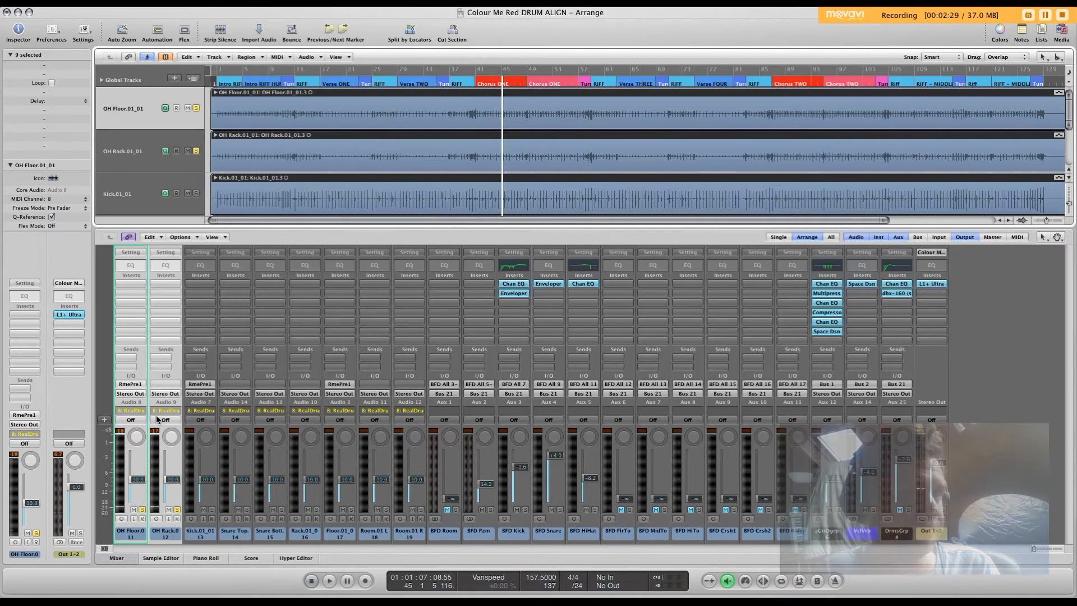
left_click_drag(142, 484, 143, 464)
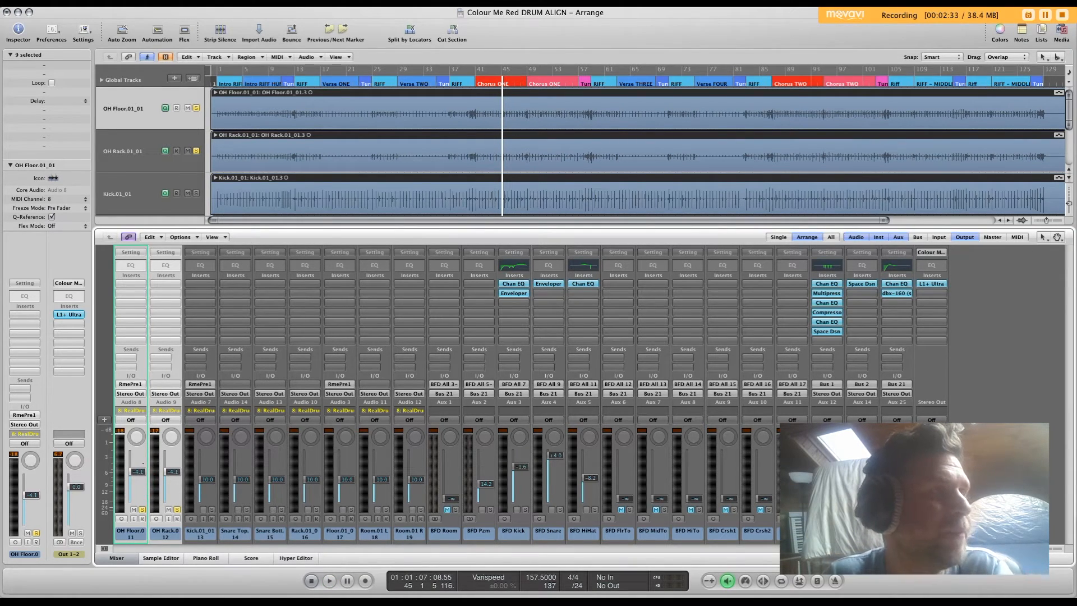
left_click(1024, 380)
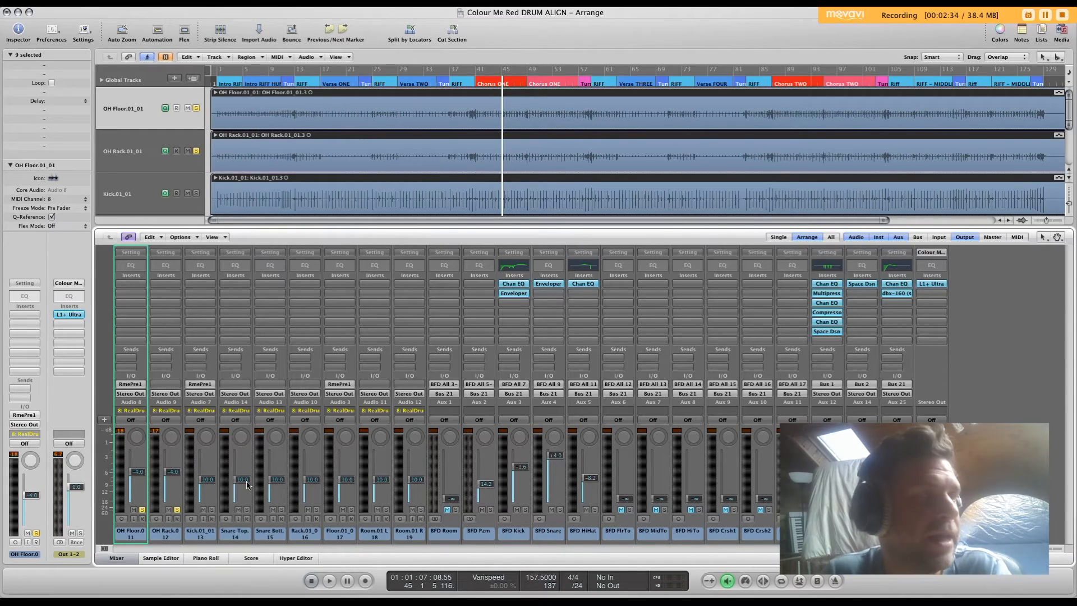
Step: Pan the OH Rack channel to +40 and OH Floor to -63, and audition the stereo balance from just before Chorus ONE
left_click(168, 533)
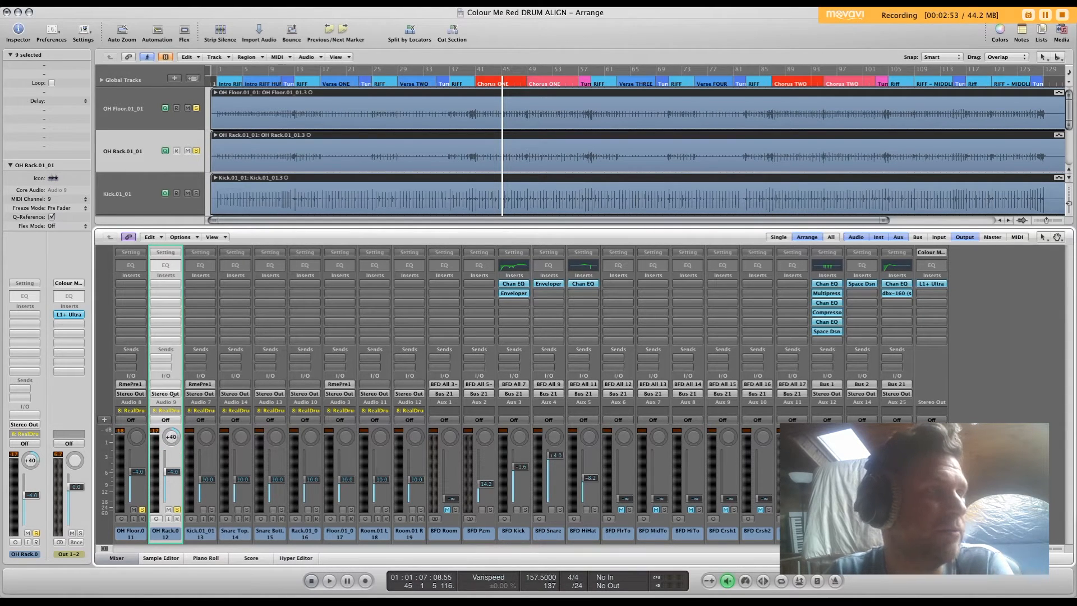
left_click(133, 533)
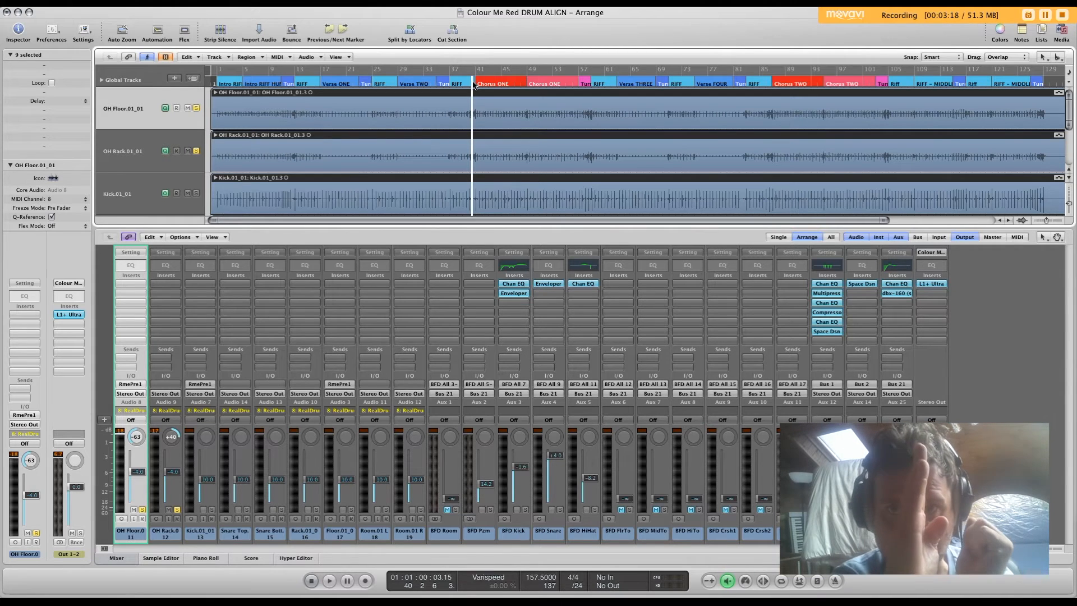
key("space")
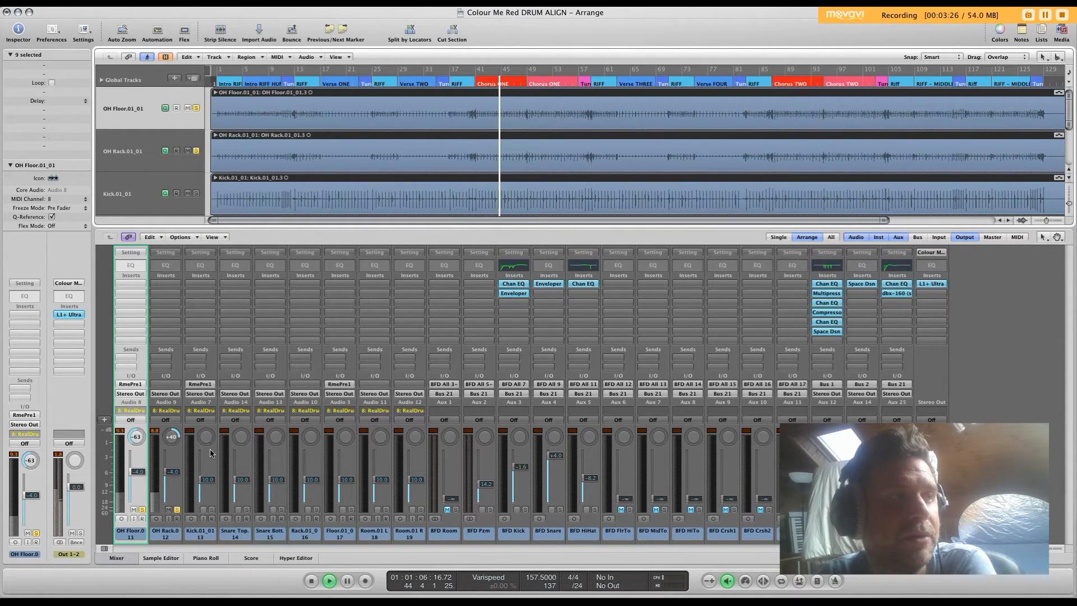
key("space")
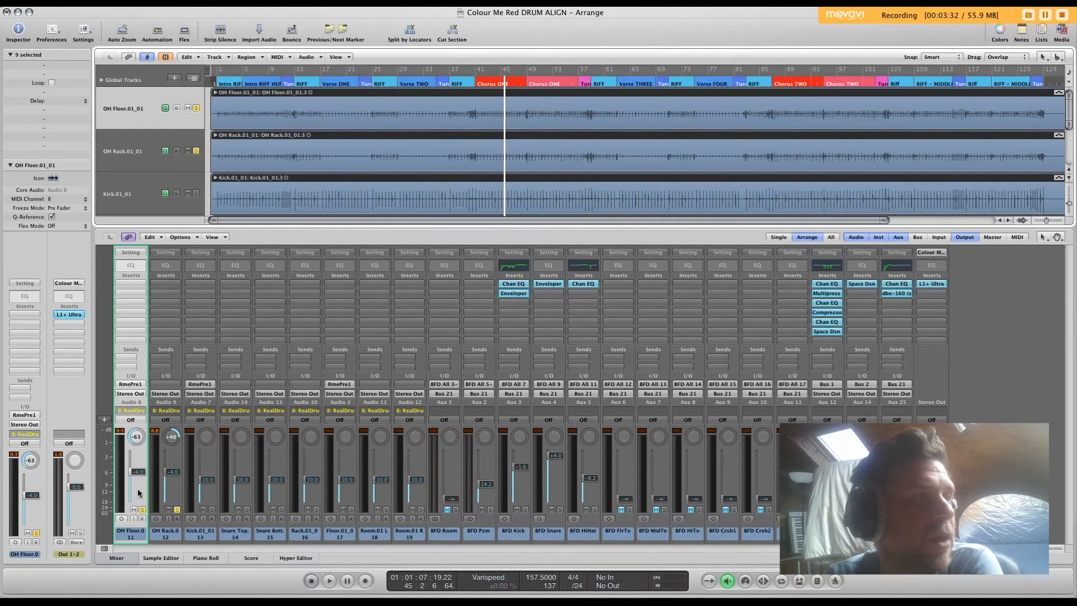
Step: Lower the OH Floor fader to about -7.6 dB while replaying the lead-in to Chorus ONE to balance the overheads
left_click_drag(139, 481, 138, 483)
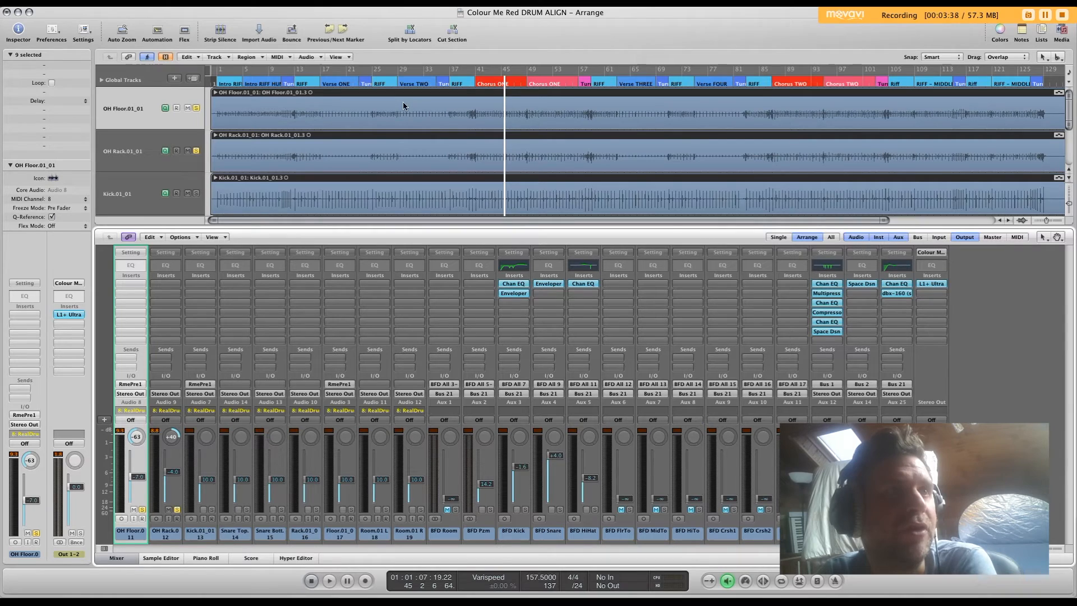
left_click(471, 85)
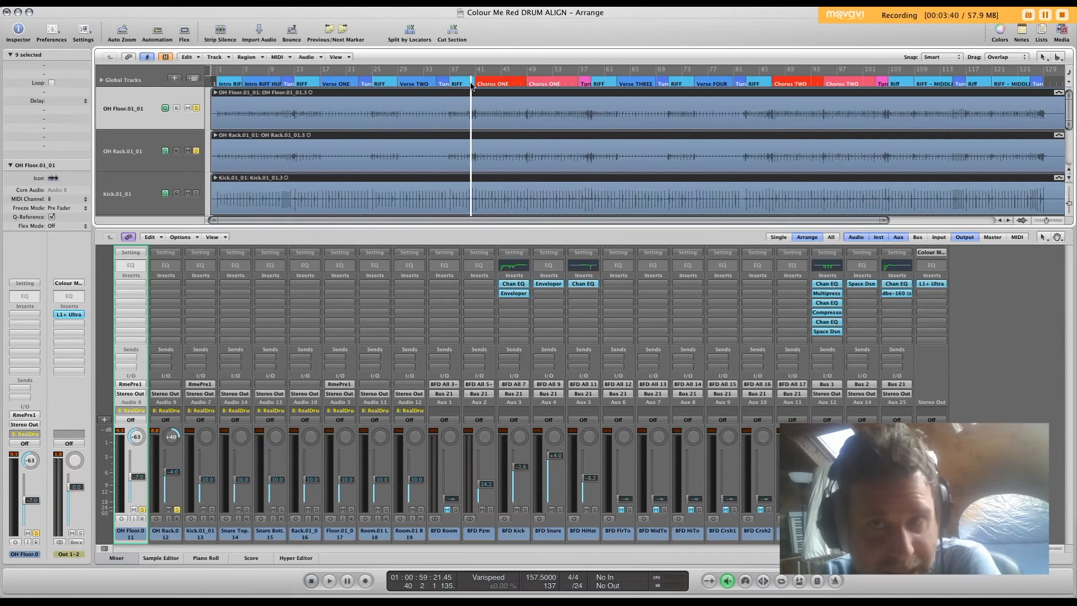
key("space")
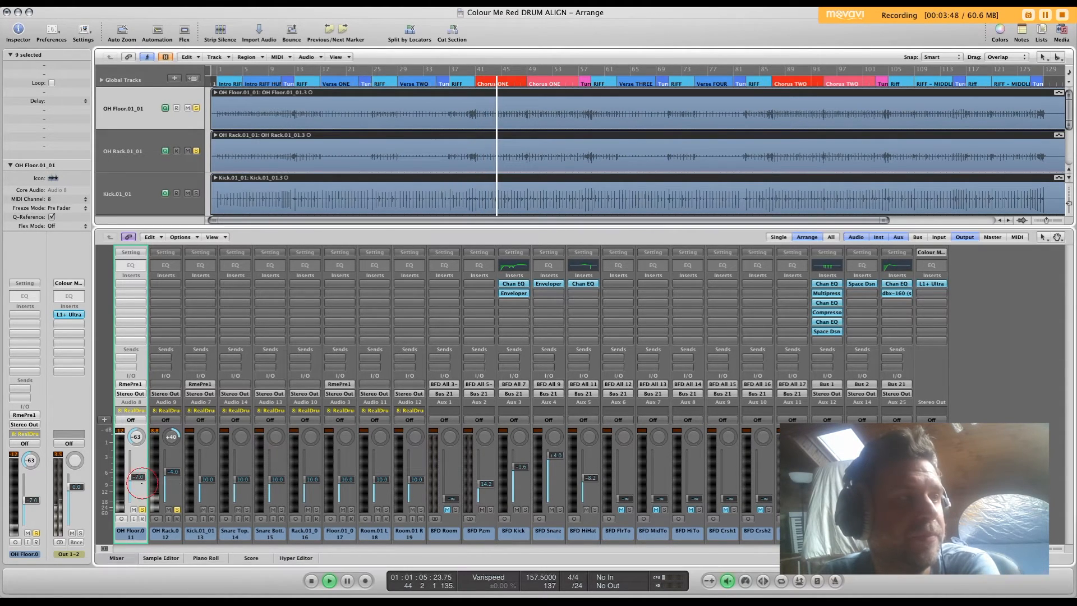
left_click_drag(140, 483, 141, 486)
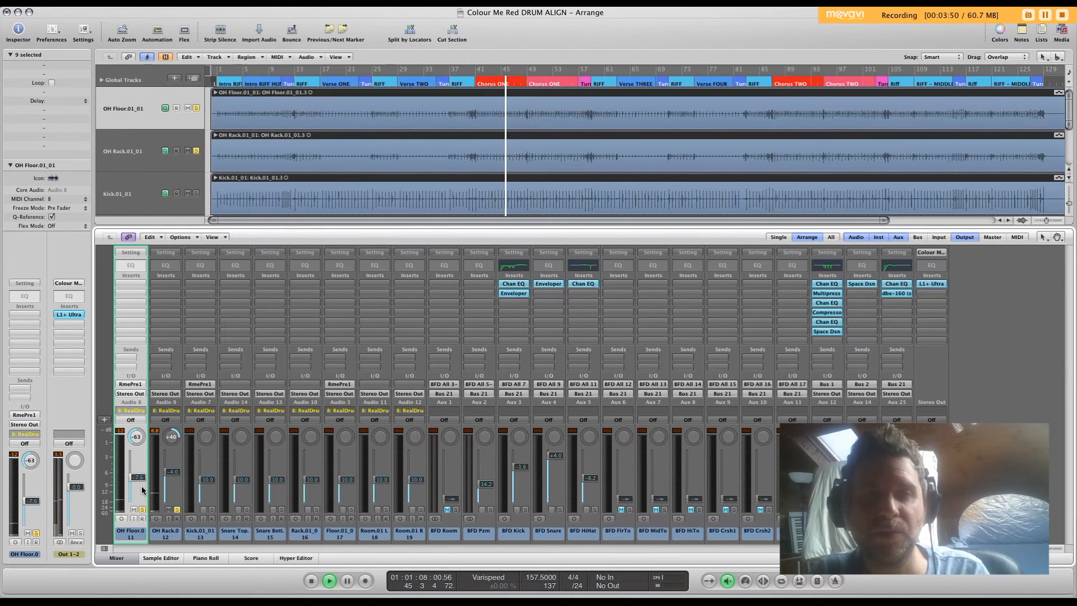
Step: Select both overhead channels and raise them together to -4.6 dB for OH Floor and -1.4 dB for OH Rack
left_click(168, 538, "shift")
left_click_drag(139, 482, 139, 480)
key("space")
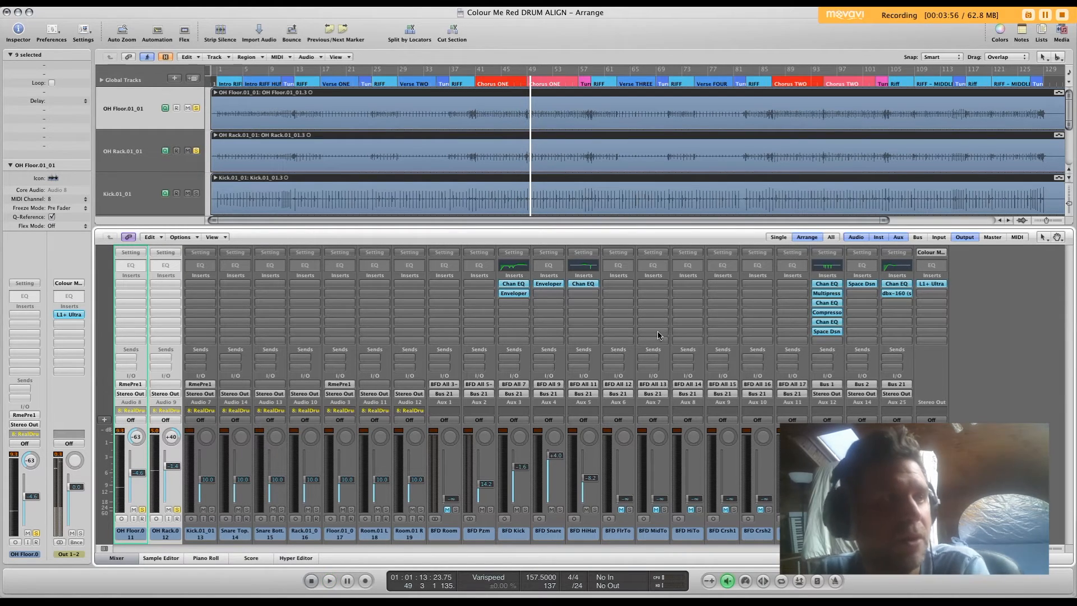
Step: Solo only the Kick.01_01 channel, play it from just before Chorus ONE and raise its fader
left_click(470, 85)
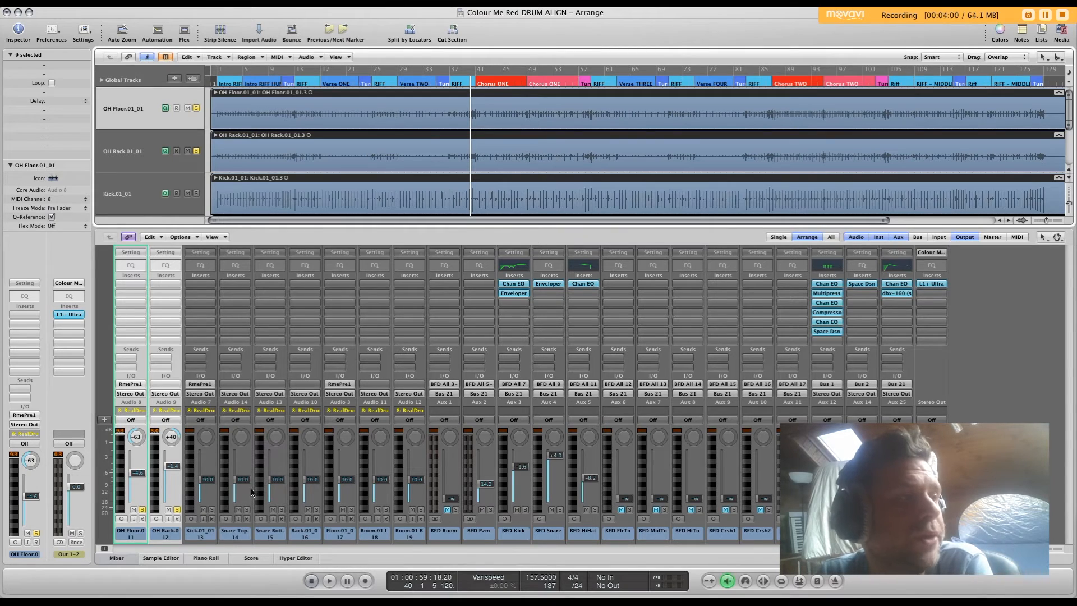
left_click(209, 537)
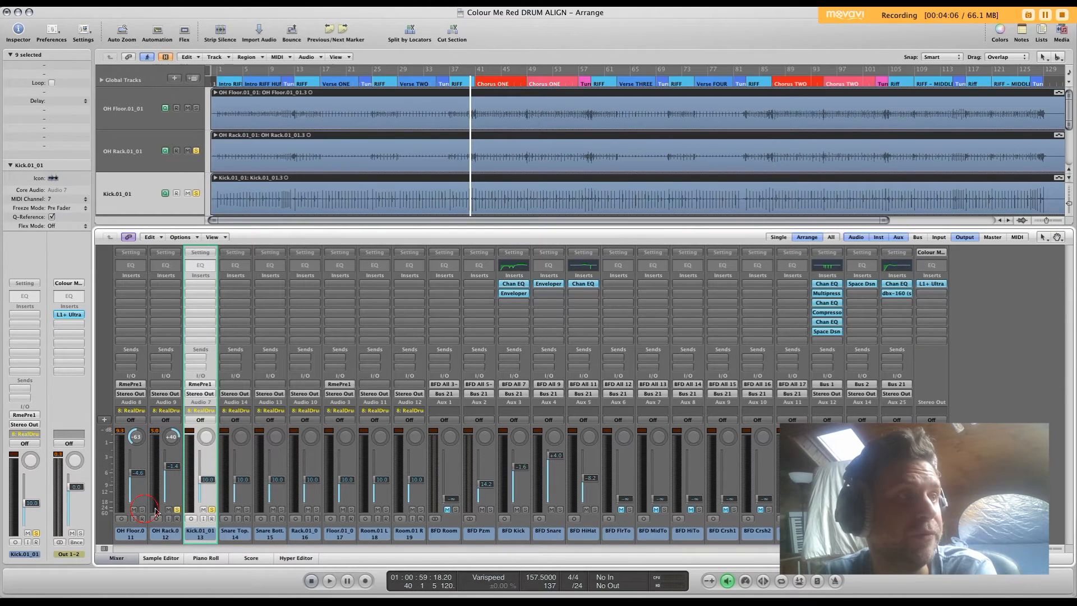
left_click(177, 511)
key("space")
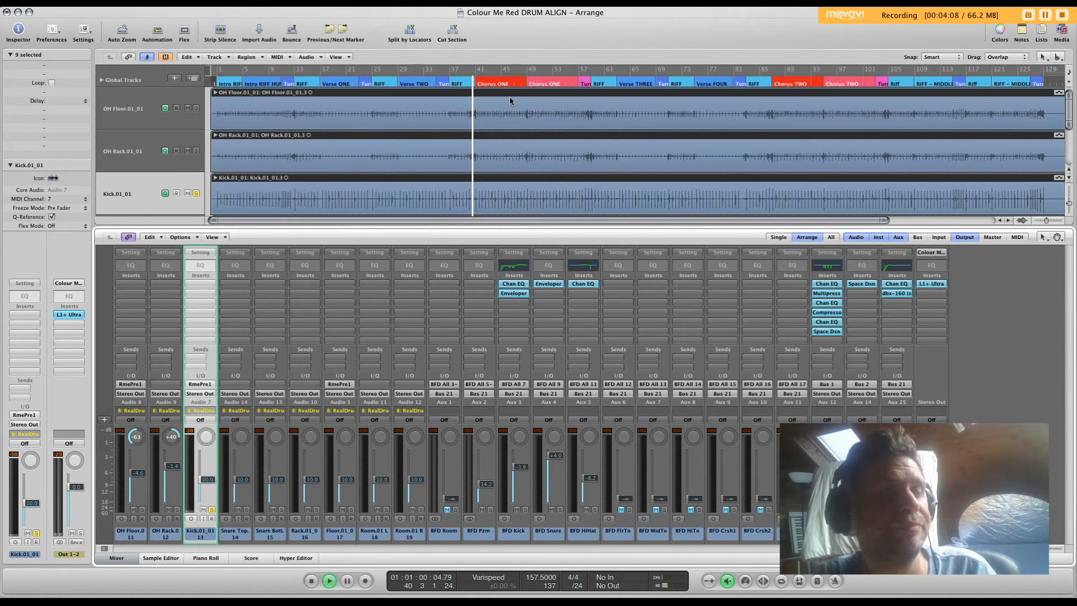
left_click_drag(208, 484, 212, 463)
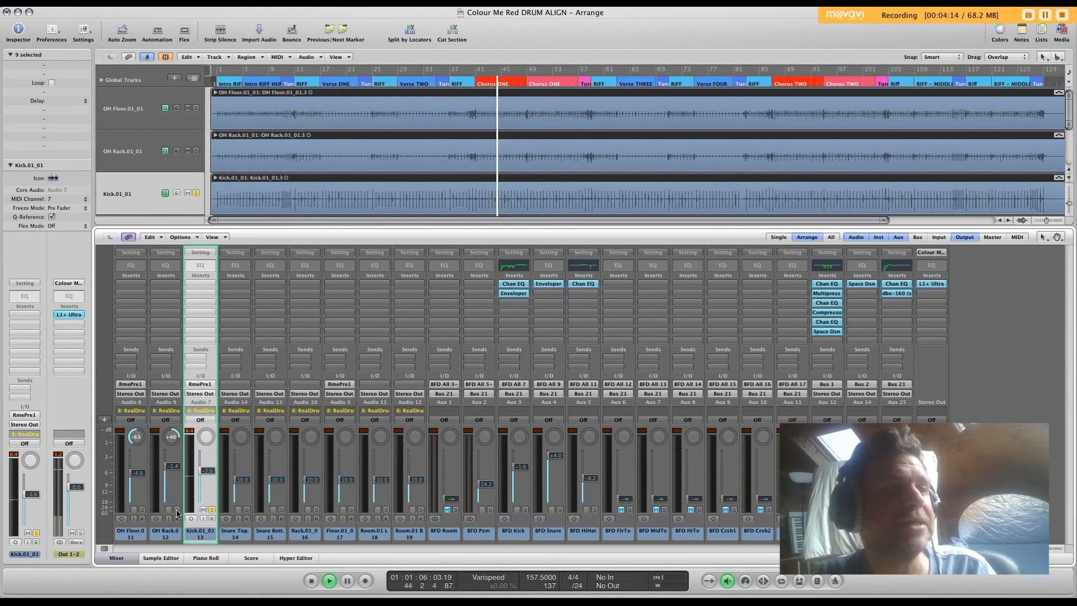
Step: Solo both overheads again alongside the kick and fine-tune the kick fader to about -3.9 dB during playback
left_click(178, 509)
left_click(209, 484)
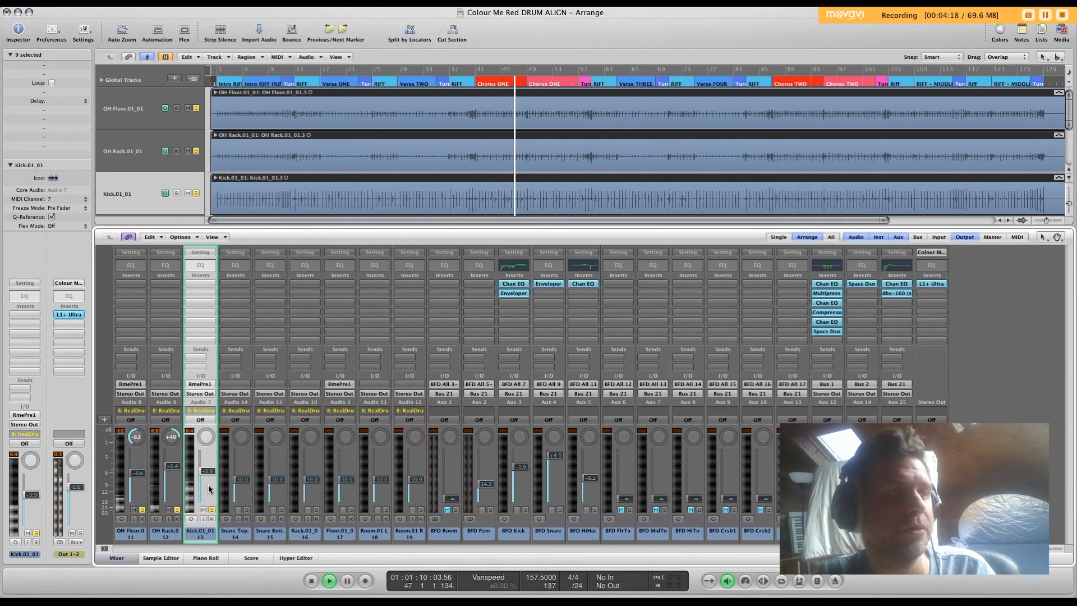
key("space")
Step: Insert a mono Gain plug-in in the first insert slot of the Kick.01_01 channel
left_click(204, 284)
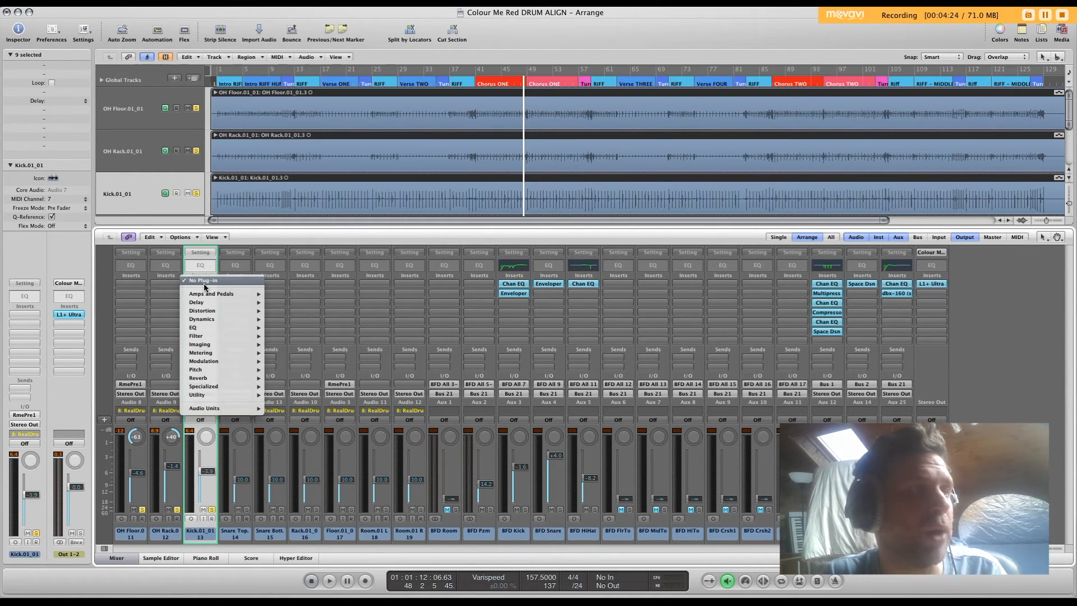
mouse_move(222, 395)
mouse_move(306, 395)
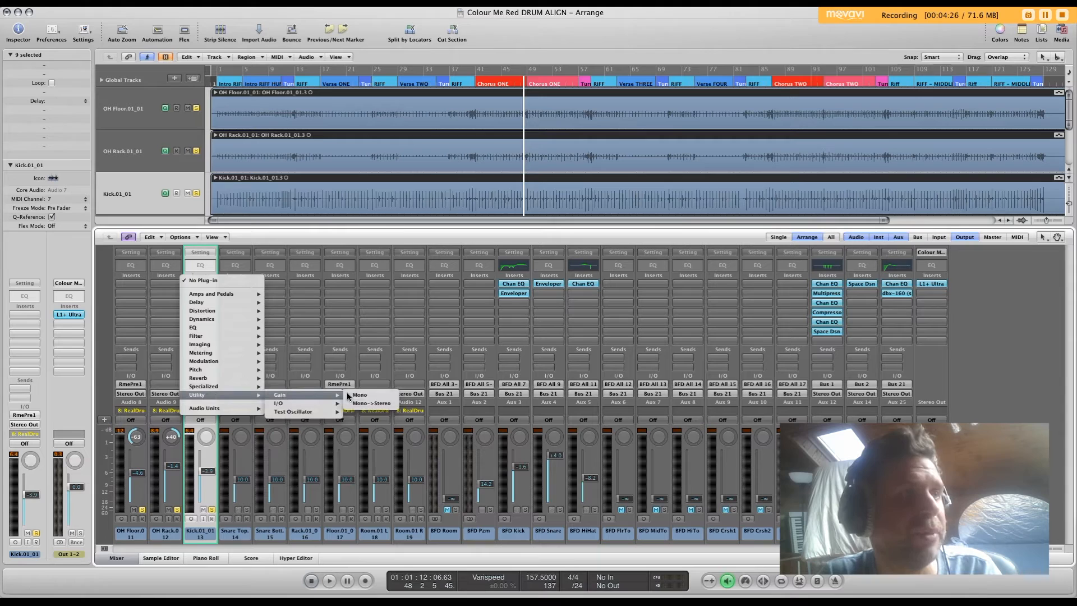
left_click(348, 395)
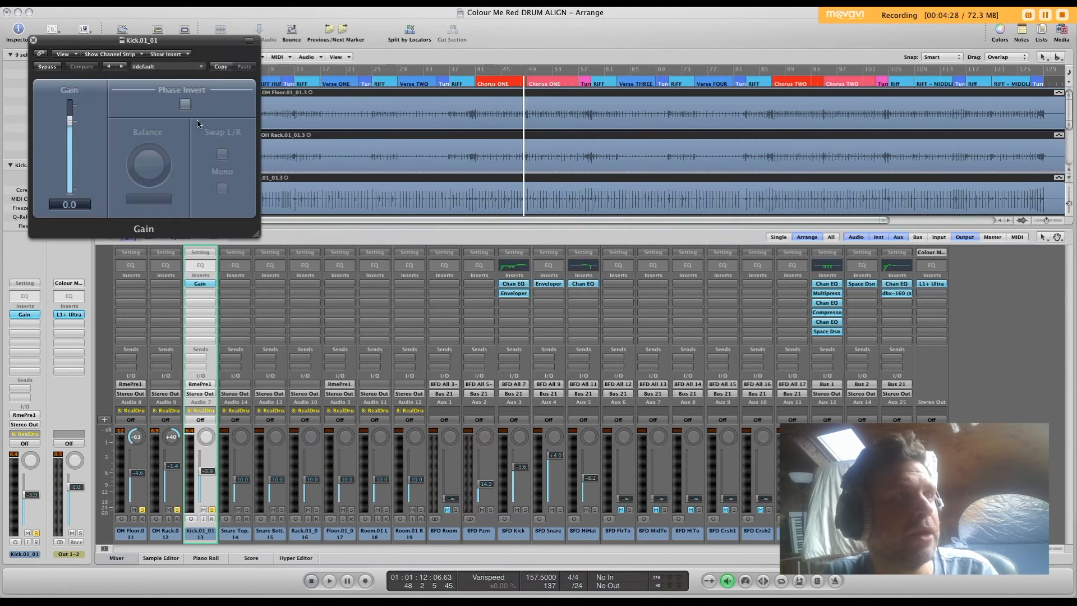
Step: Compare the kick with phase invert on and off against the overheads during playback, and remove the Gain plug-in from the kick channel
left_click(186, 105)
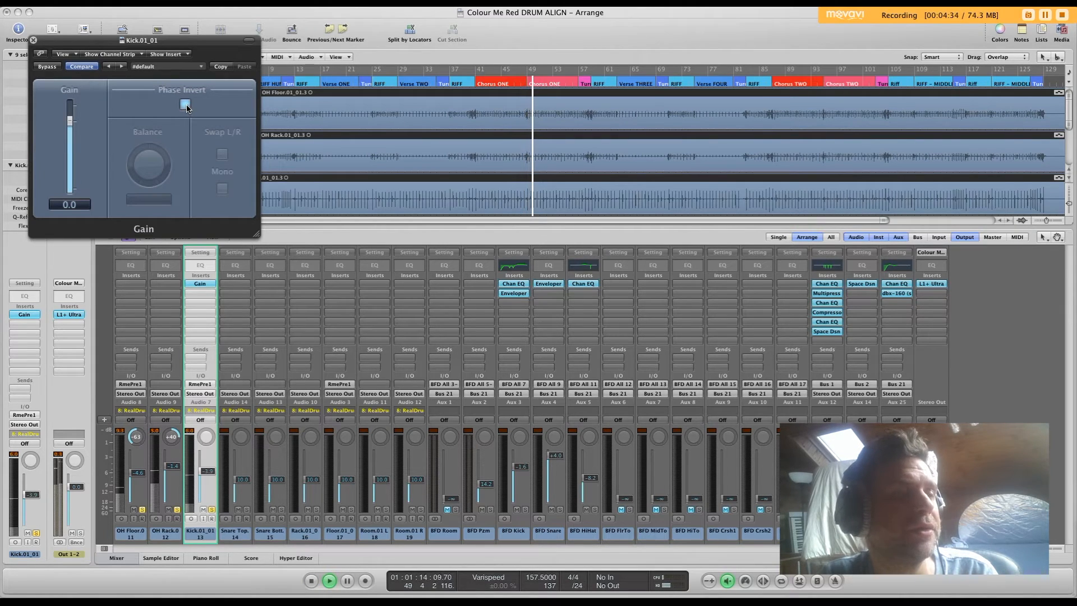
left_click(185, 105)
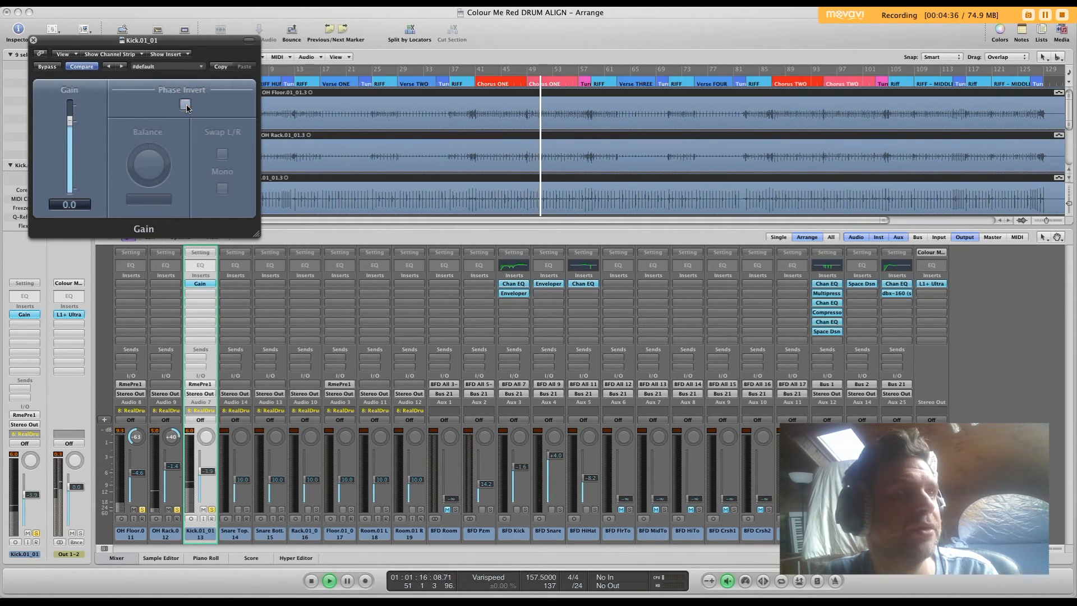
left_click(185, 105)
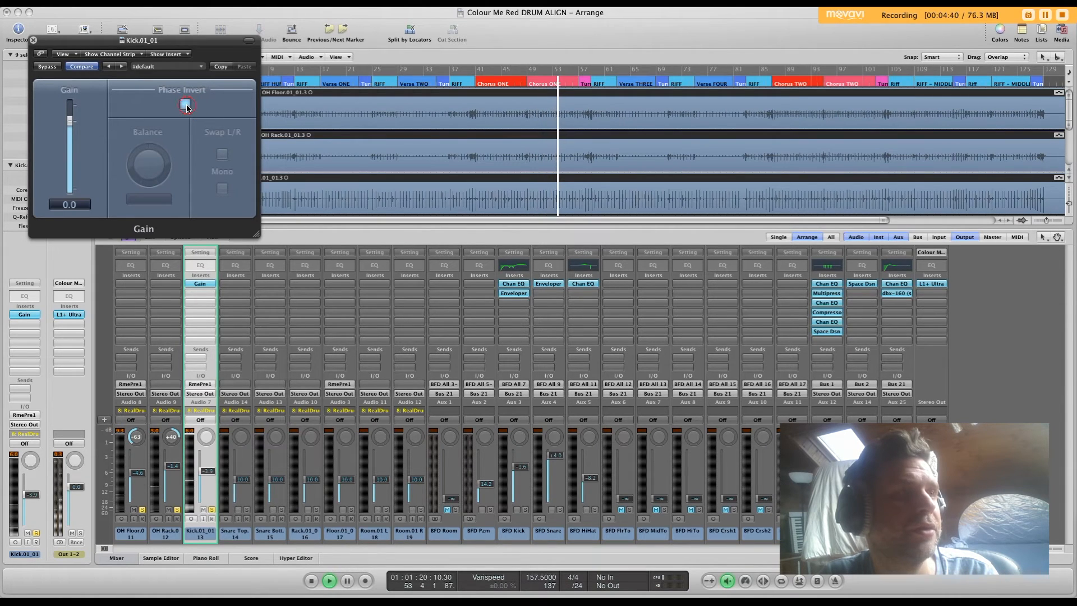
left_click(186, 105)
key("space")
left_click(33, 40)
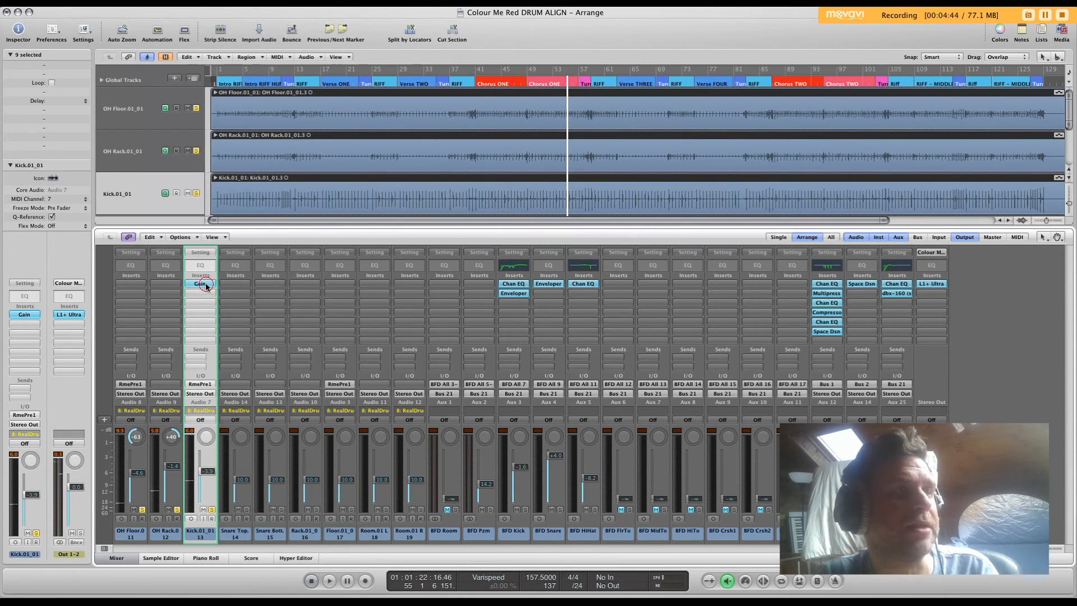
left_click(206, 287)
left_click(211, 291)
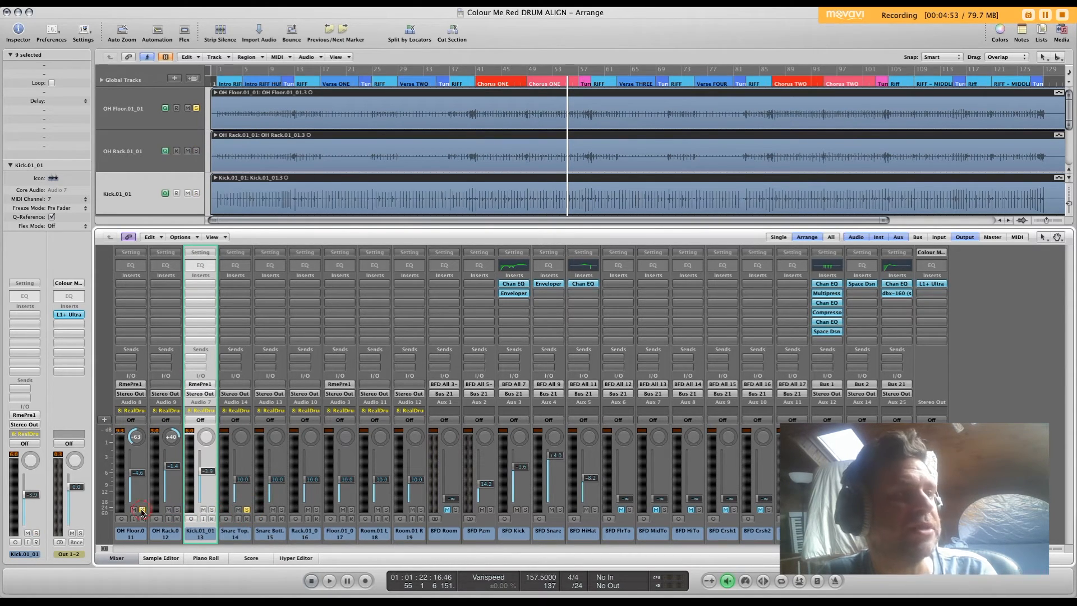
Step: Solo only the Snare Top channel, play it from the second Chorus ONE marker and raise its fader to -4.0 dB
left_click(529, 85)
key("space")
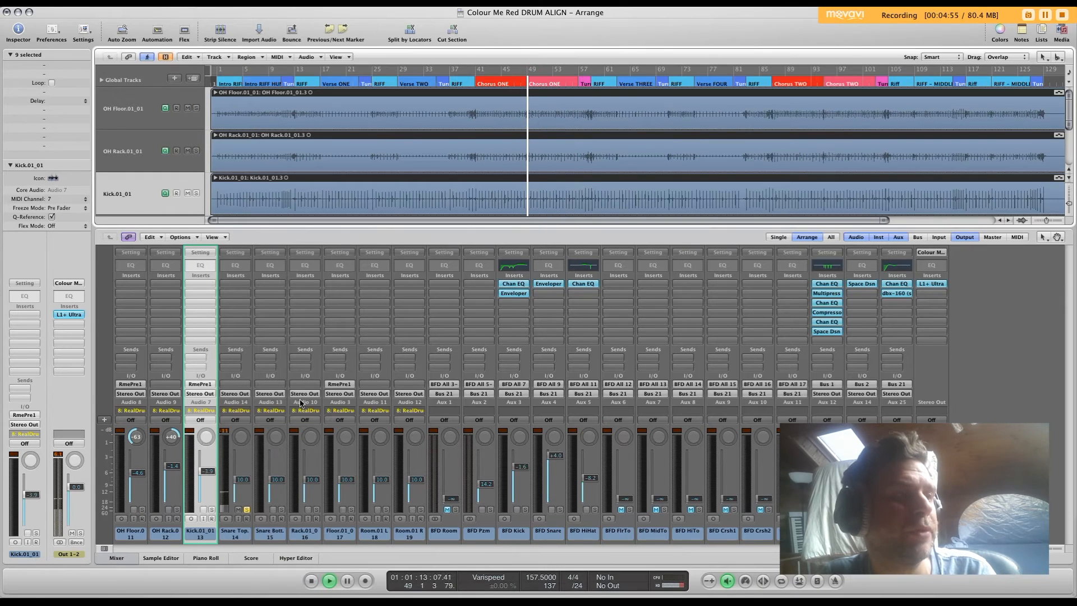
left_click_drag(245, 497, 245, 487)
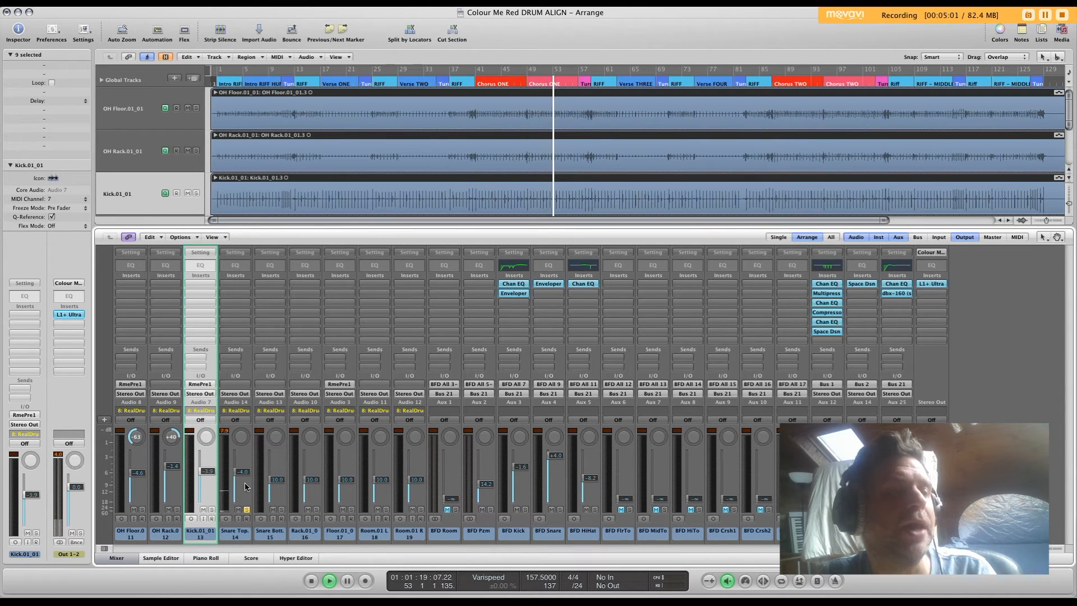
Step: Add the Snare Bott. channel to the solo and lower its fader to about -12.4 dB beneath the top snare
left_click(282, 510)
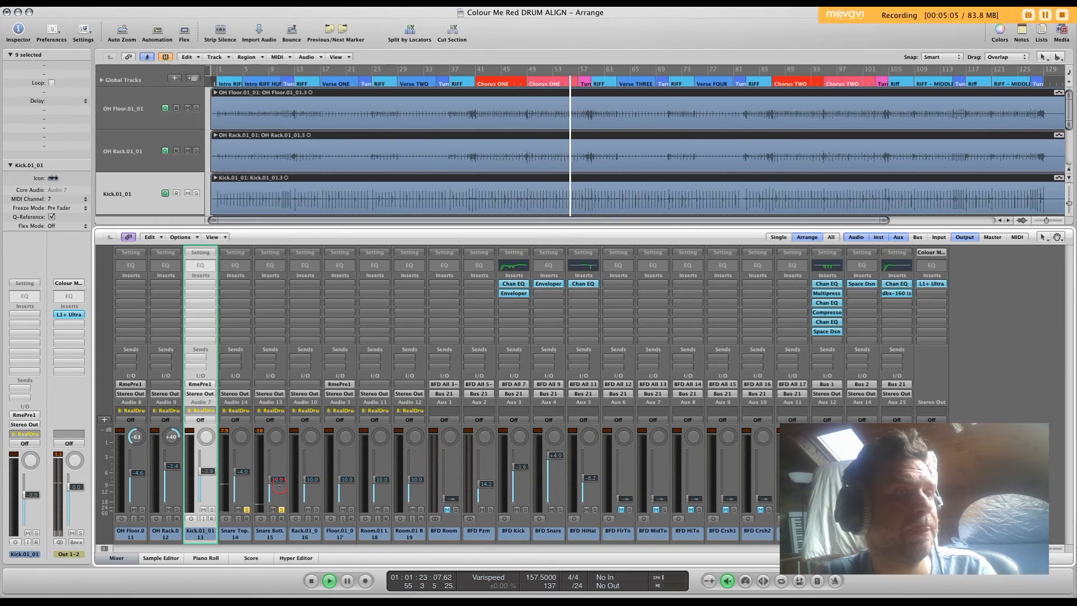
left_click_drag(277, 480, 278, 483)
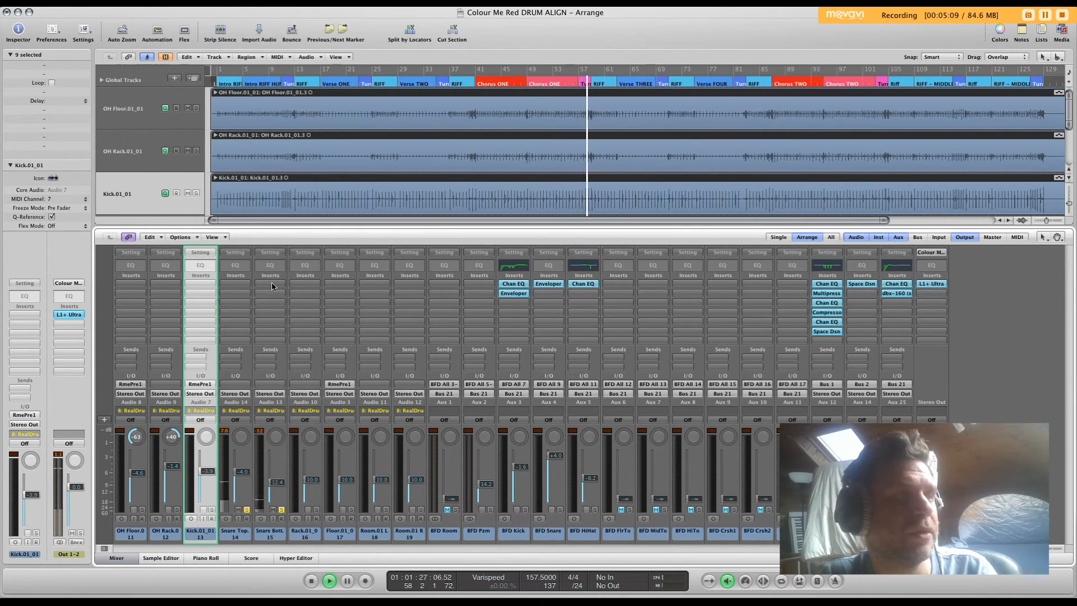
key("space")
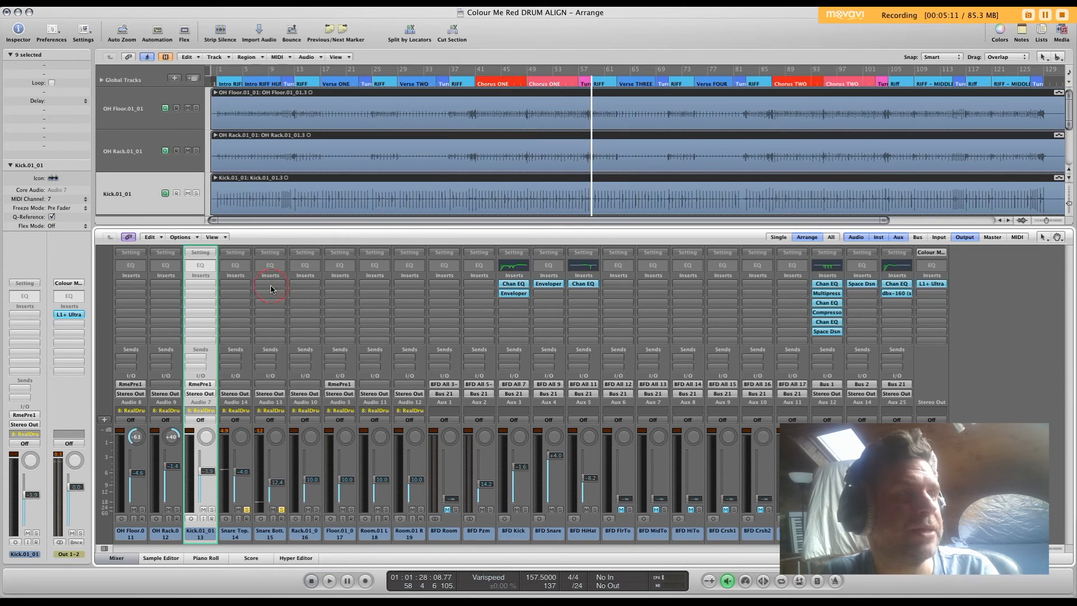
Step: Insert a mono Gain plug-in in the first insert slot of the Snare Bott. channel and enable its phase invert
left_click(271, 286)
mouse_move(291, 395)
mouse_move(375, 394)
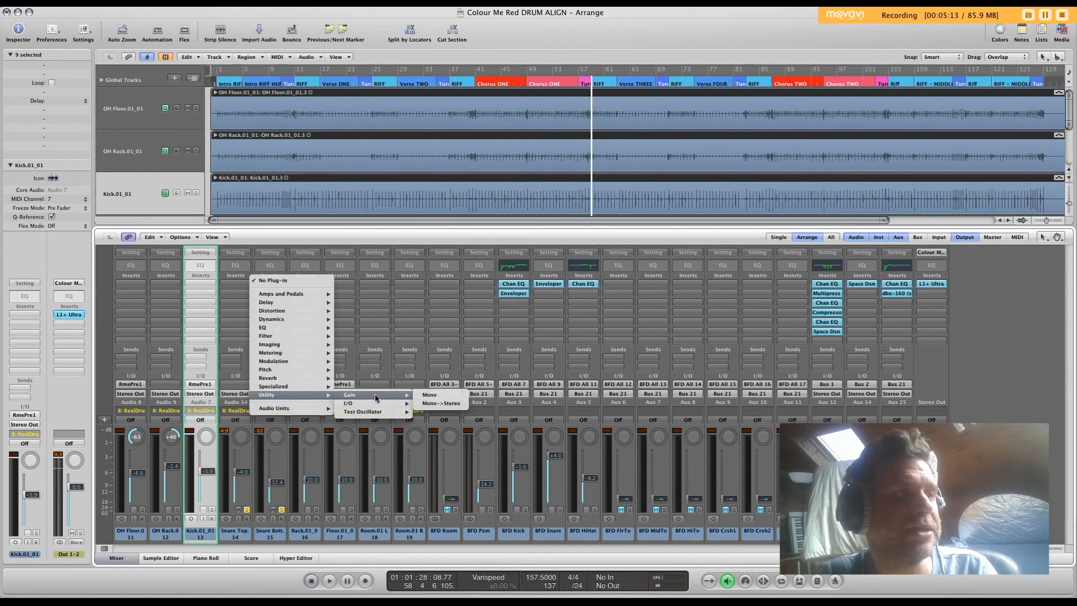
left_click(443, 396)
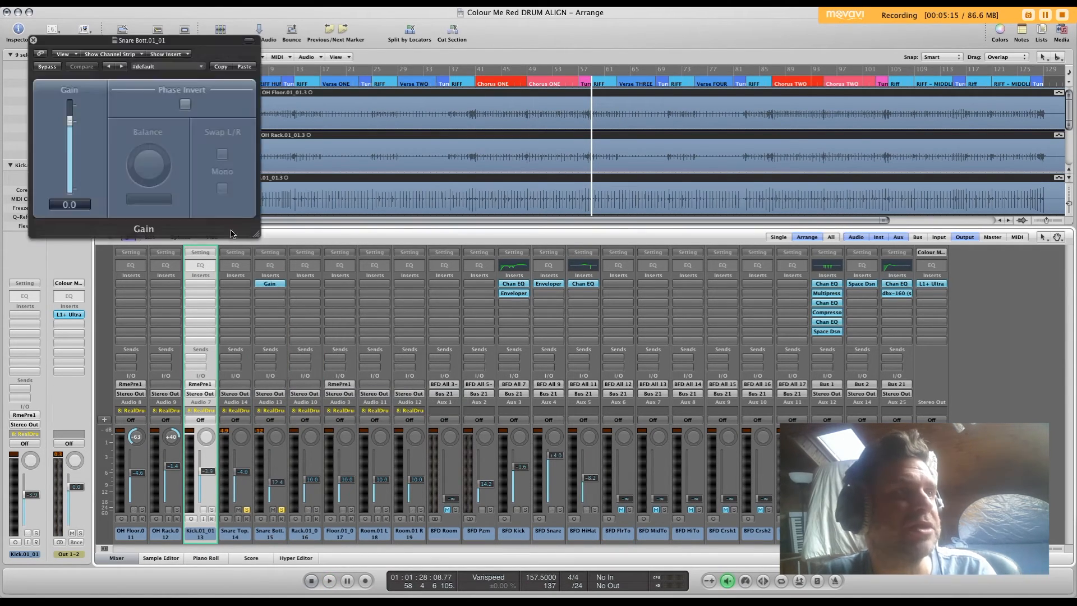
left_click(276, 534)
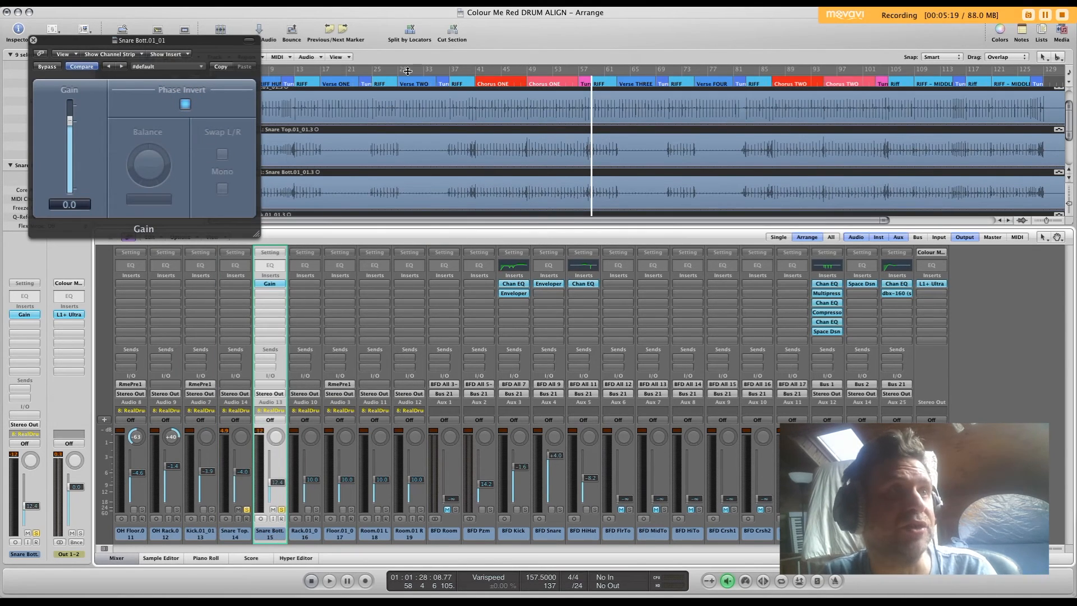
Step: Play both snares from the first Chorus ONE marker, raise the bottom snare's fader and compare its phase invert on and off
double_click(475, 86)
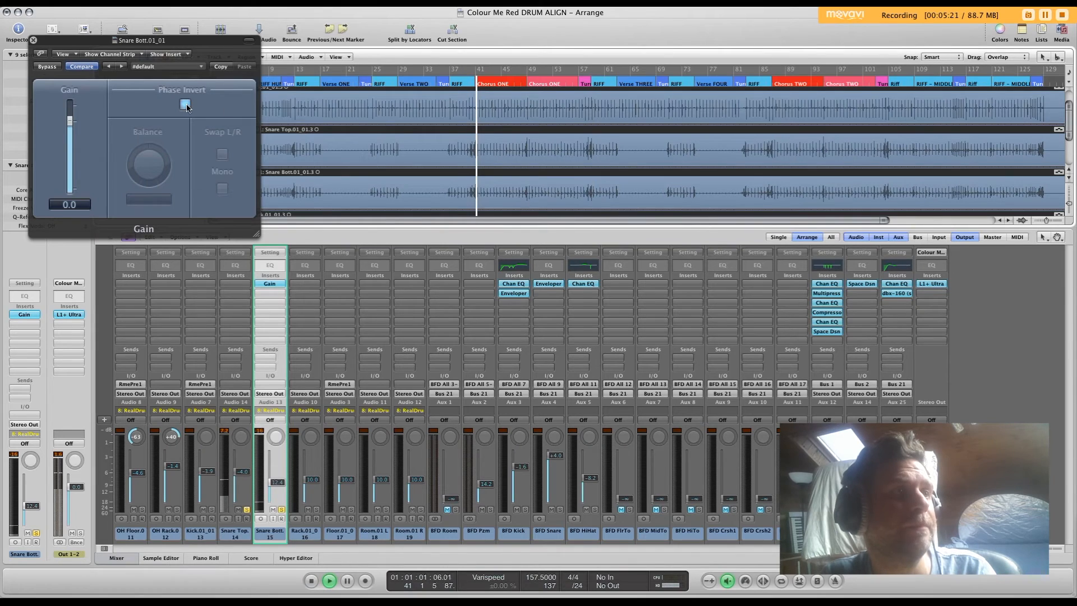
left_click_drag(275, 503, 275, 494)
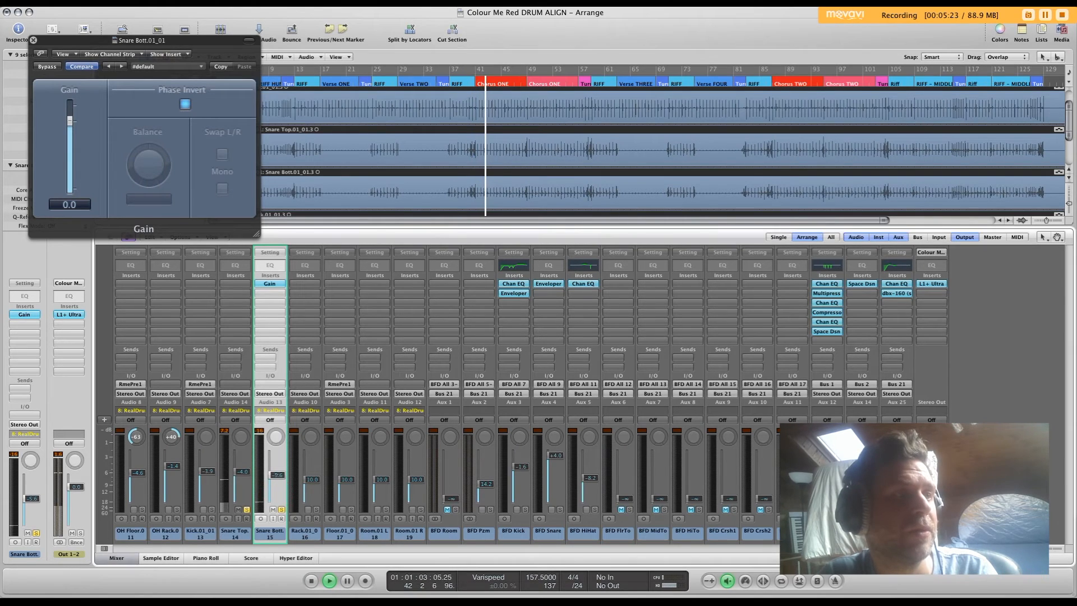
left_click(185, 105)
left_click(185, 105)
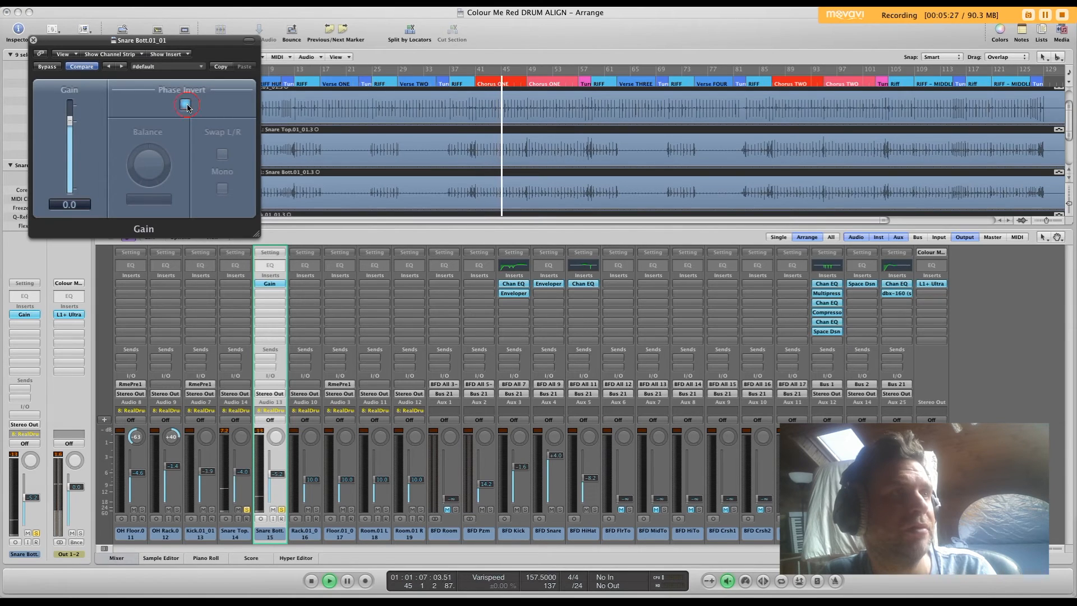
key("space")
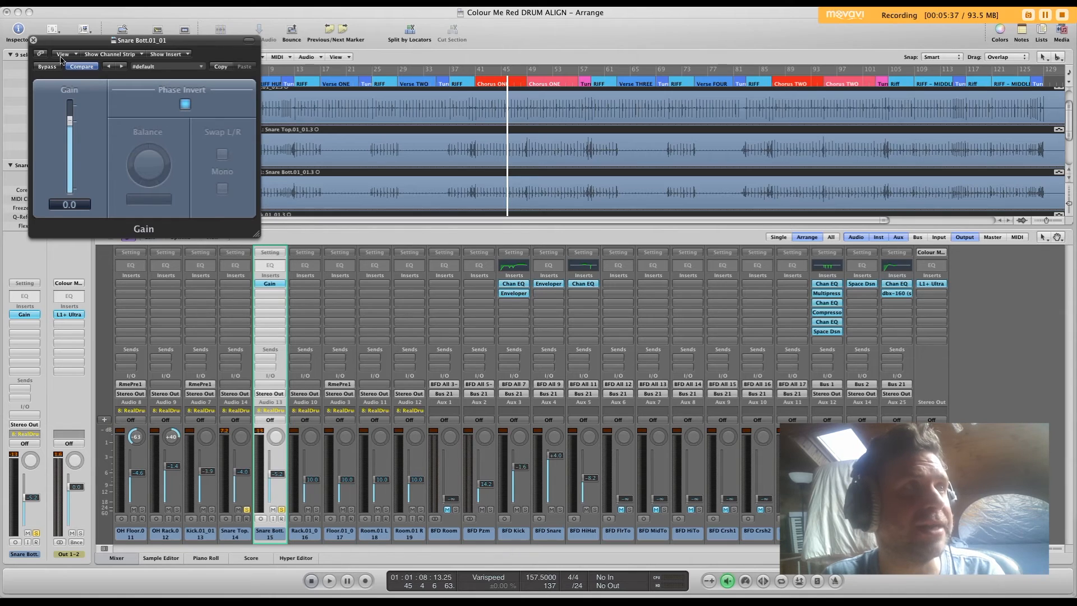
Step: Remove the Gain plug-in from the Snare Bott. channel
double_click(281, 285)
left_click(271, 285)
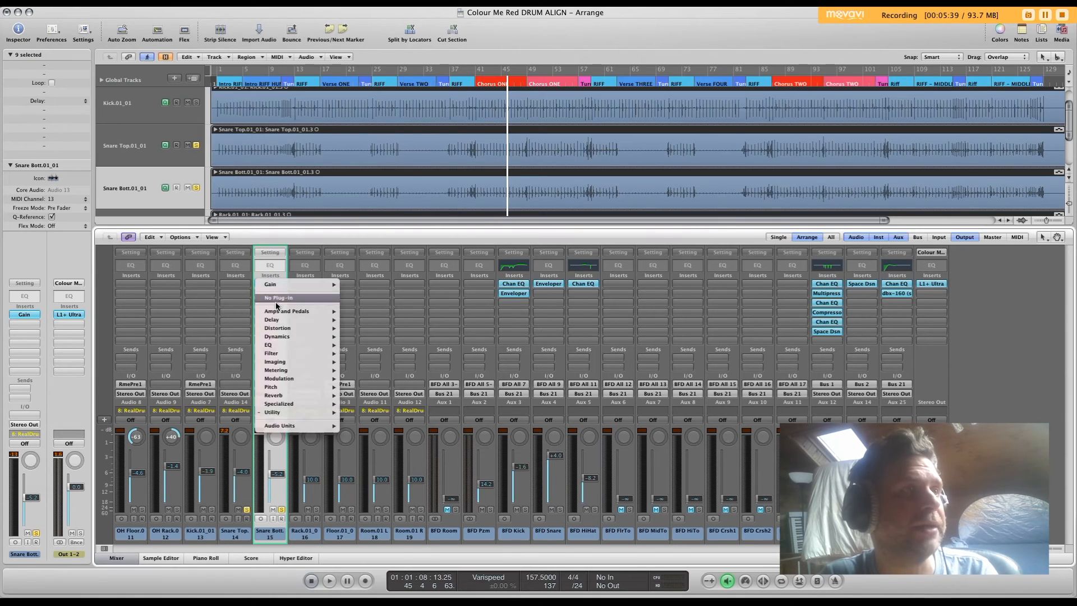
left_click(275, 299)
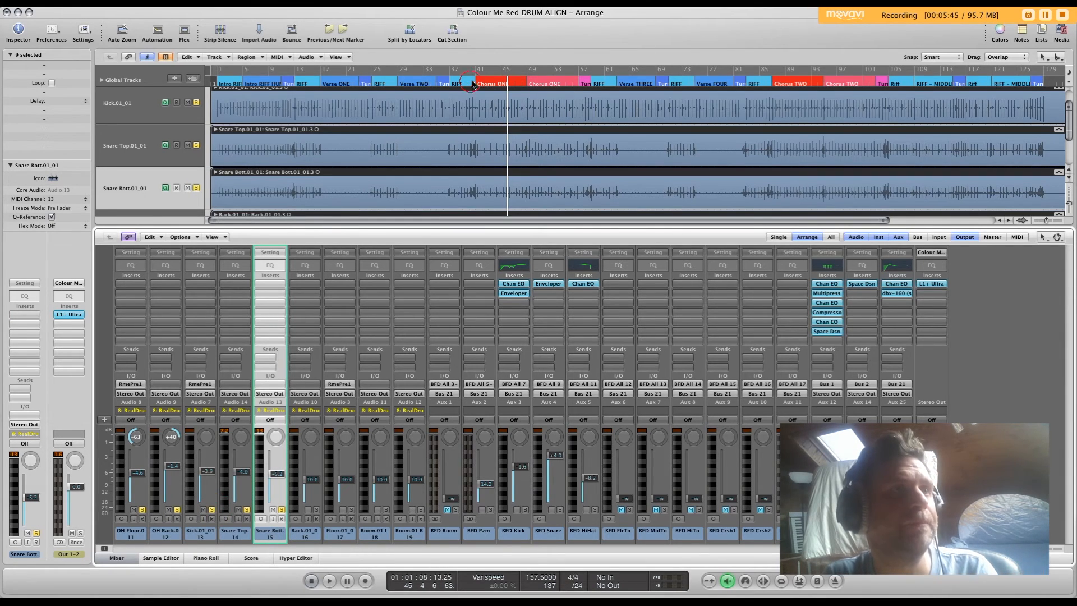
Step: Play the soloed overheads, kick and snares from Chorus ONE, setting the kick to +0.5 dB and the bottom snare to about -16.4 dB
double_click(473, 85)
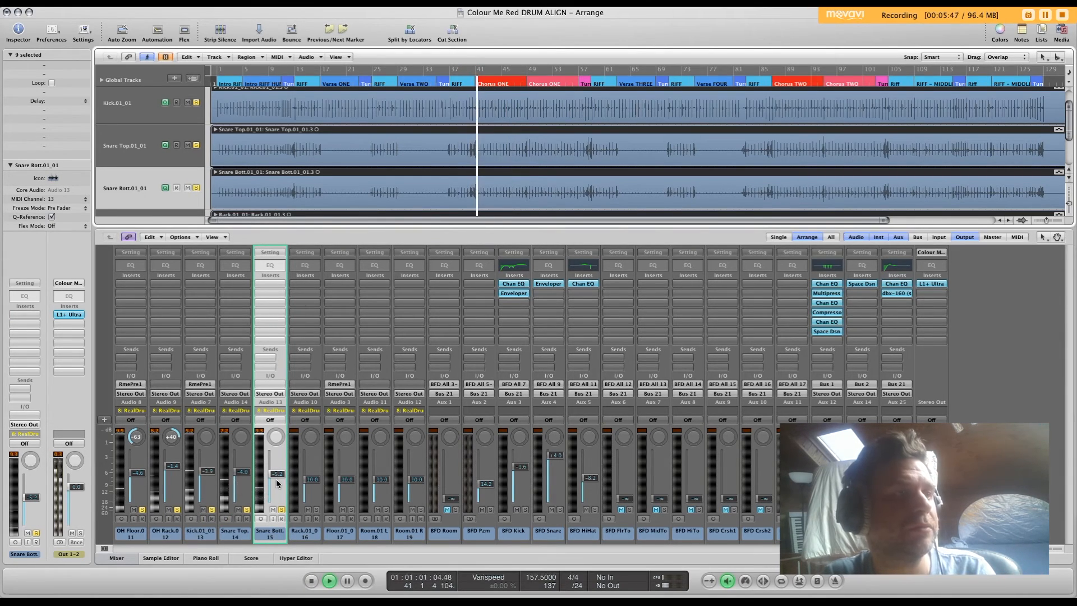
left_click_drag(276, 479, 205, 470)
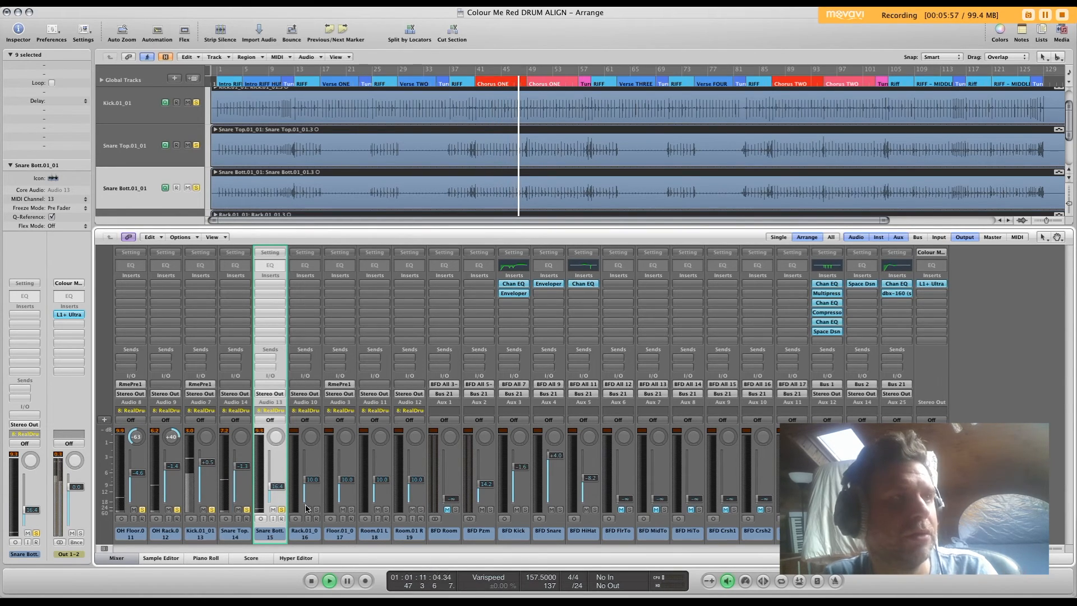
key("space")
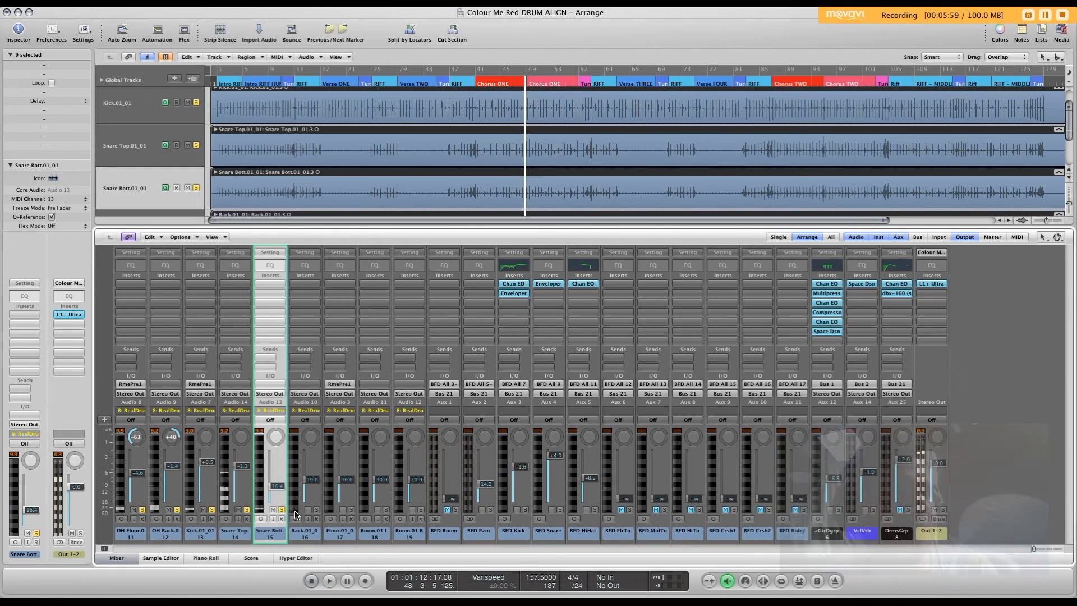
Step: Solo the Rack and Floor tom channels and enlarge their tracks to examine the tom waveforms
left_click(317, 510)
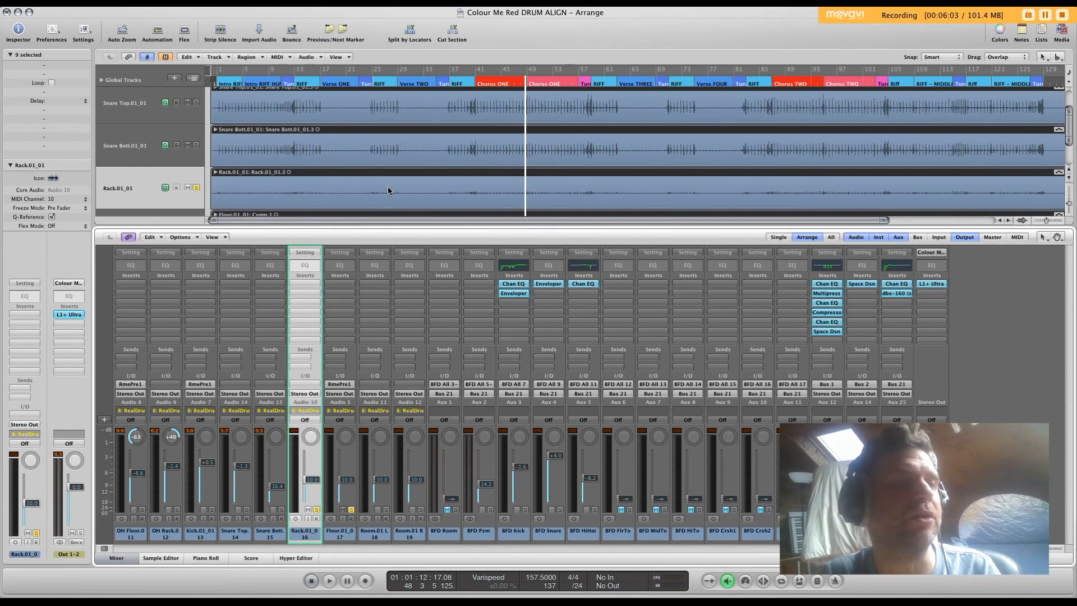
scroll(396, 134, "down", 3)
key("ctrl+Left")
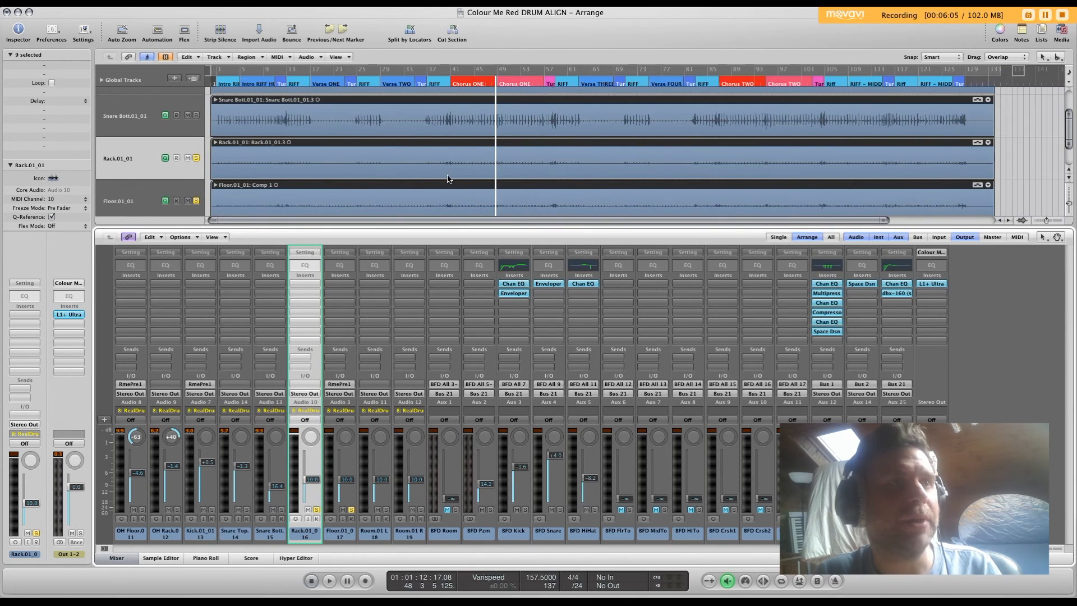
key("ctrl+Down")
key("ctrl+Down")
key("ctrl+Down")
key("ctrl+Down")
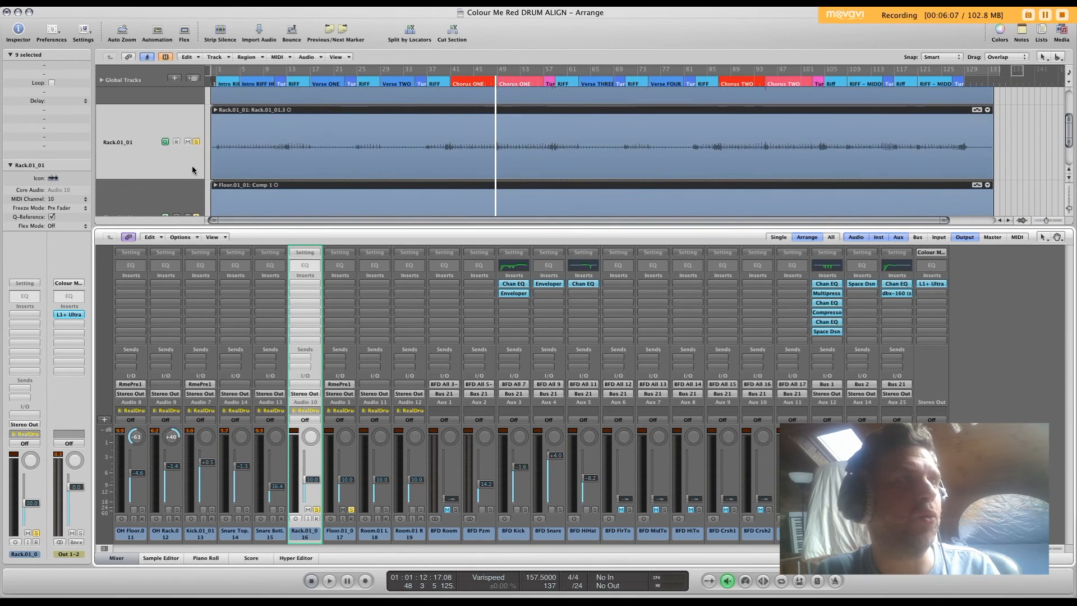
left_click(191, 166)
scroll(385, 161, "down", 3)
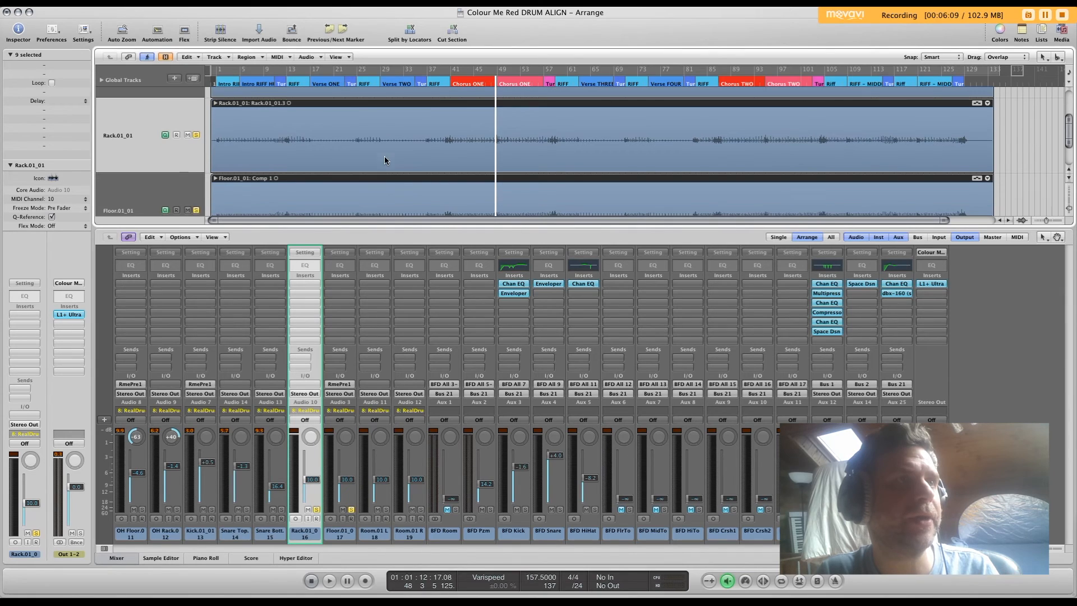
left_click(389, 189)
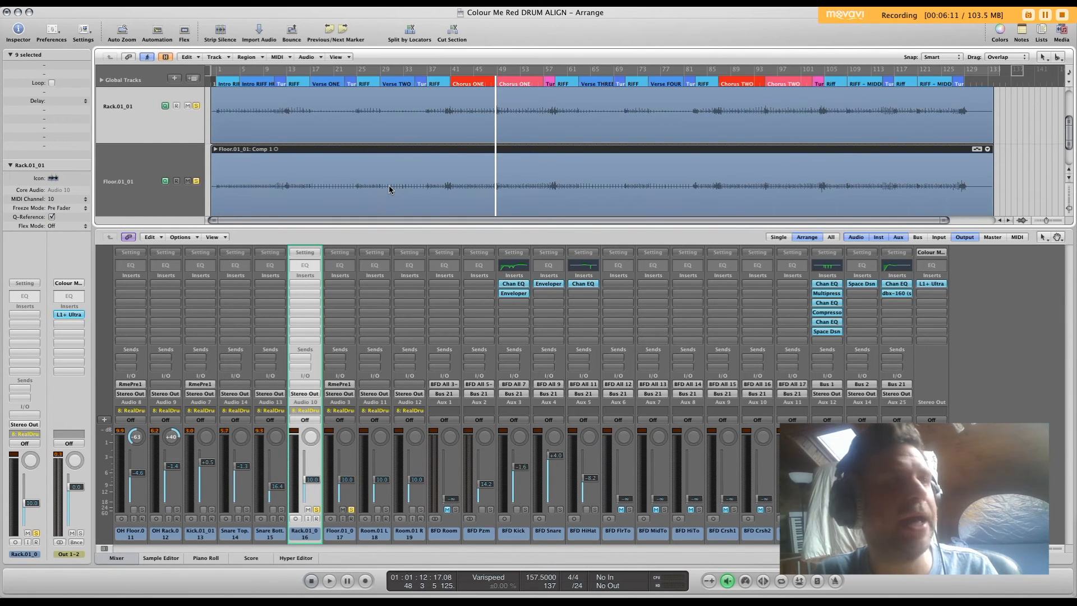
scroll(304, 182, "up", 1)
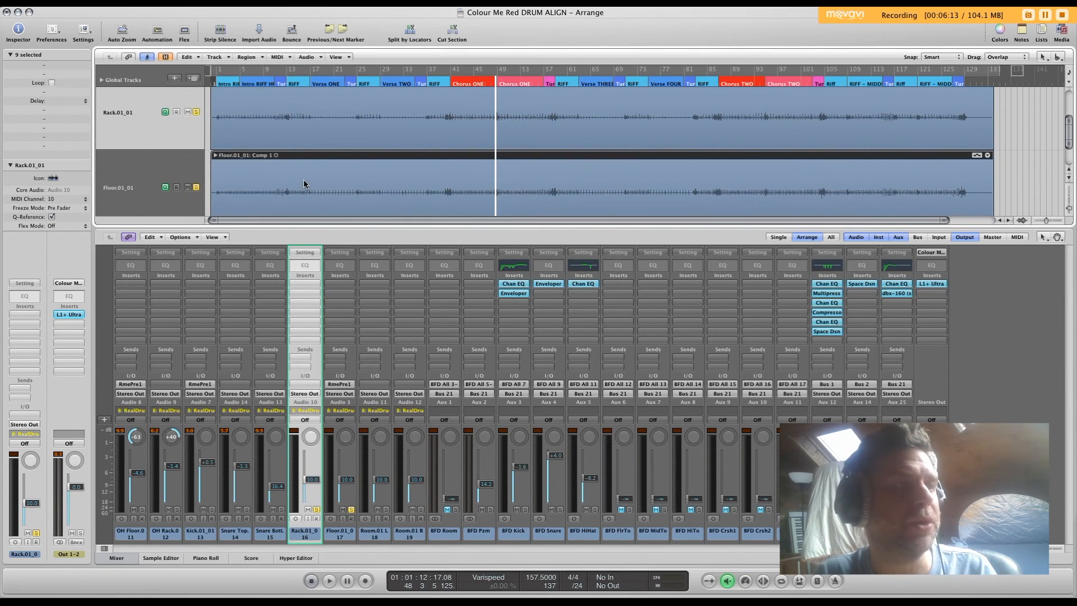
Step: Mute the Rack and Floor tom channels and pull both faders fully down
left_click(312, 509)
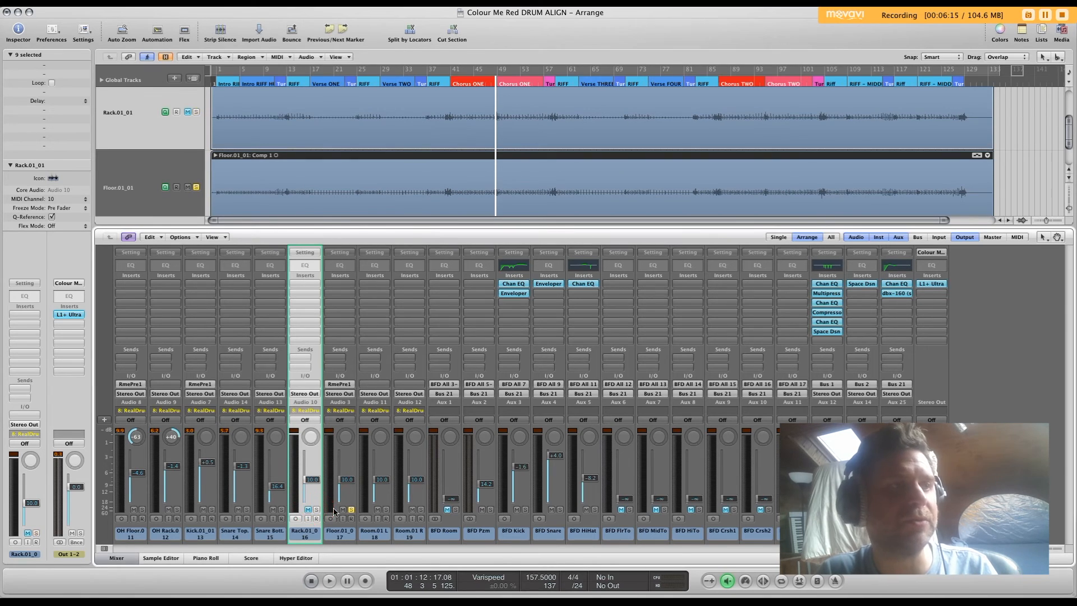
left_click(351, 509)
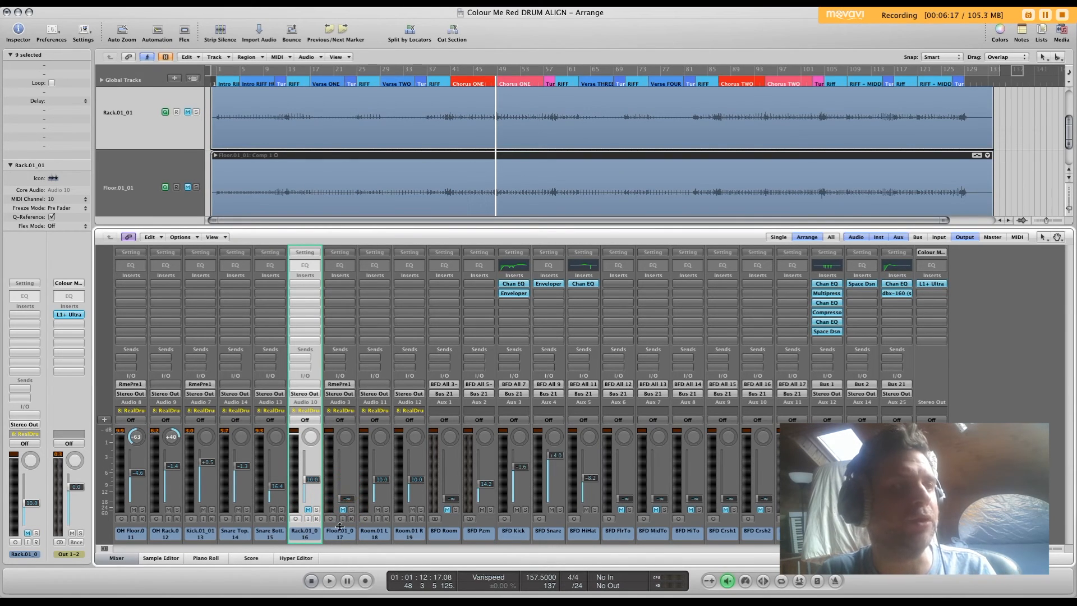
left_click_drag(315, 486, 313, 508)
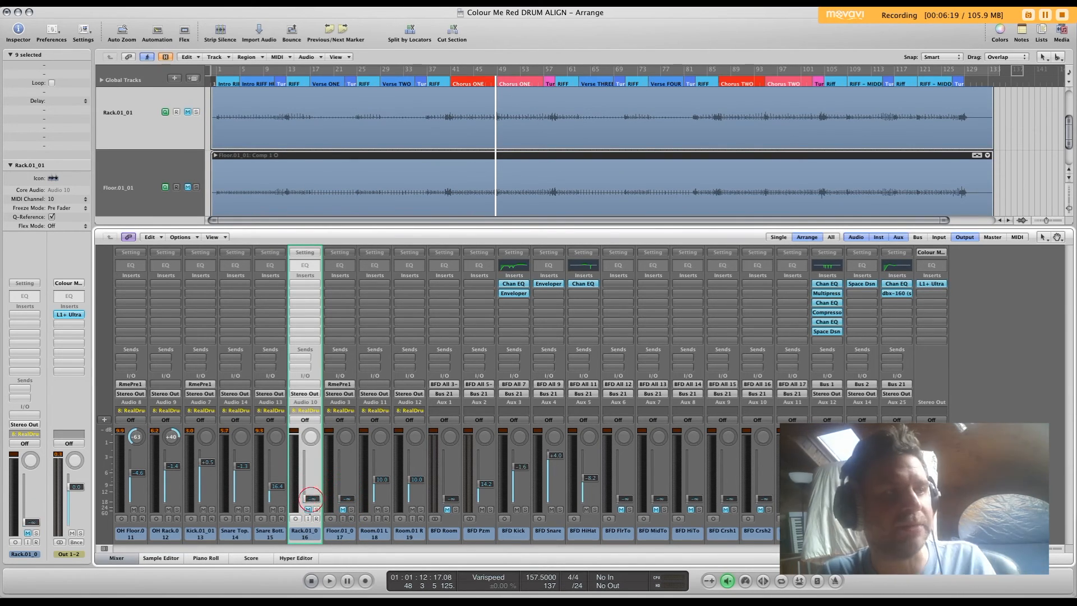
Step: Solo the Room L and Room R channels, pan them to -64 and +63, and audition them from the first Chorus ONE marker
left_click(386, 509)
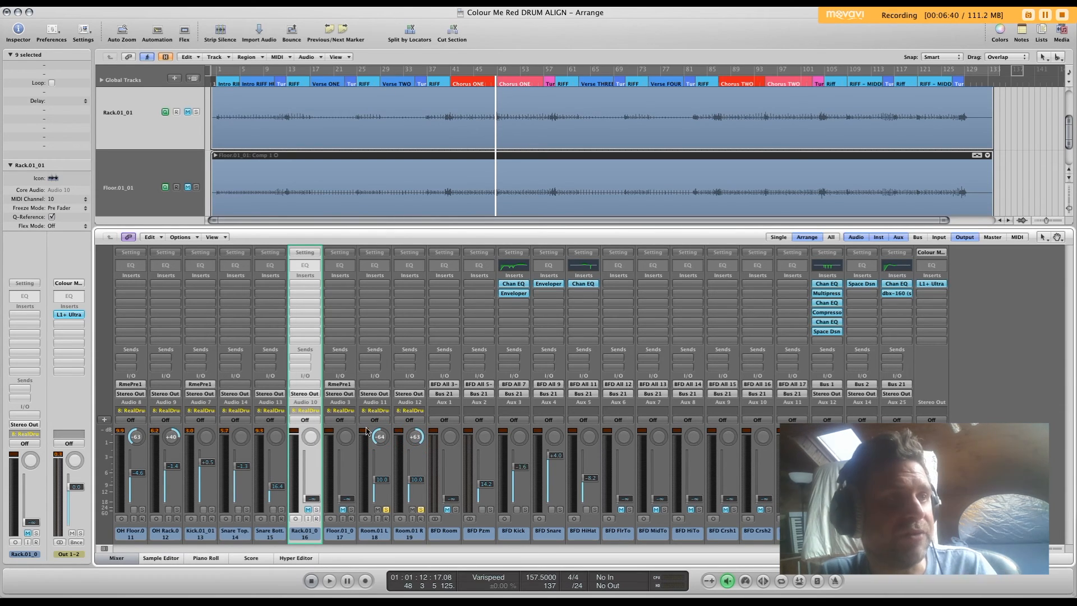
left_click(449, 85)
key("space")
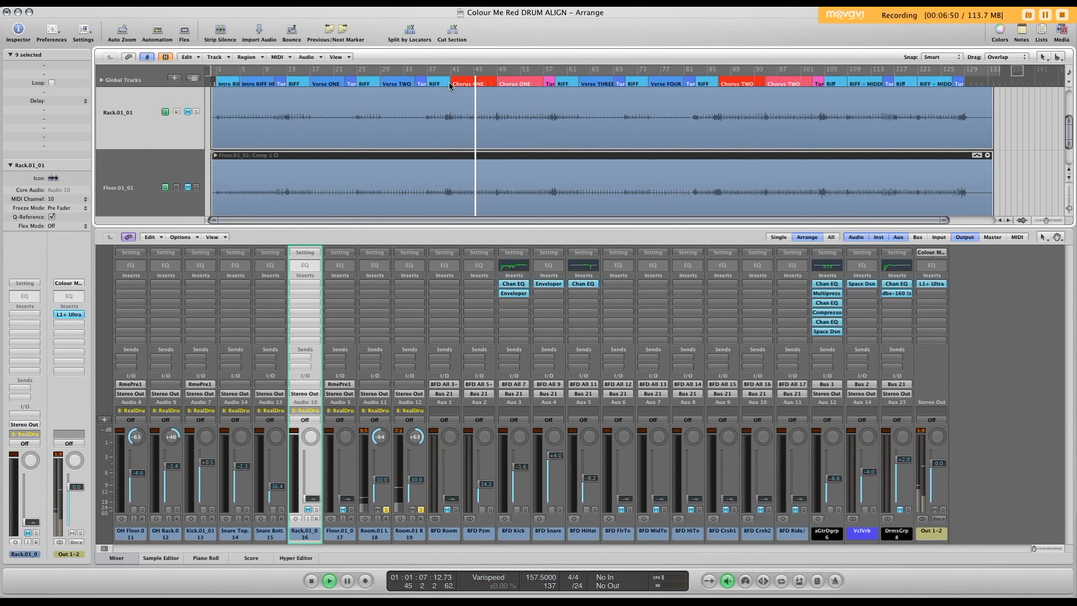
key("space")
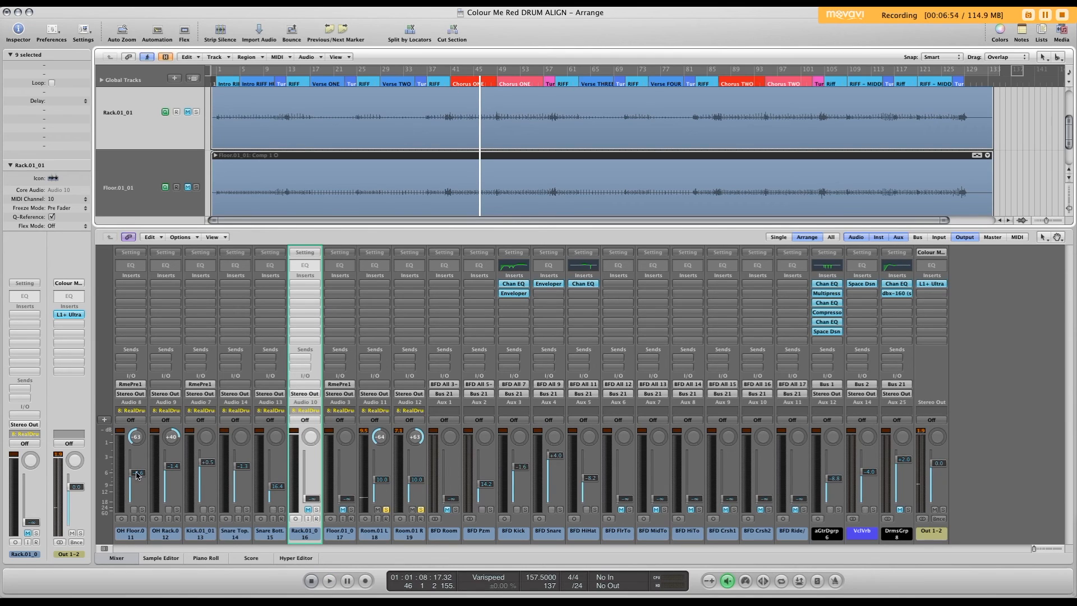
Step: Add the overheads, kick and snares to the solo, and lower both Room faders together to about -15.0 dB during playback
left_click(143, 511)
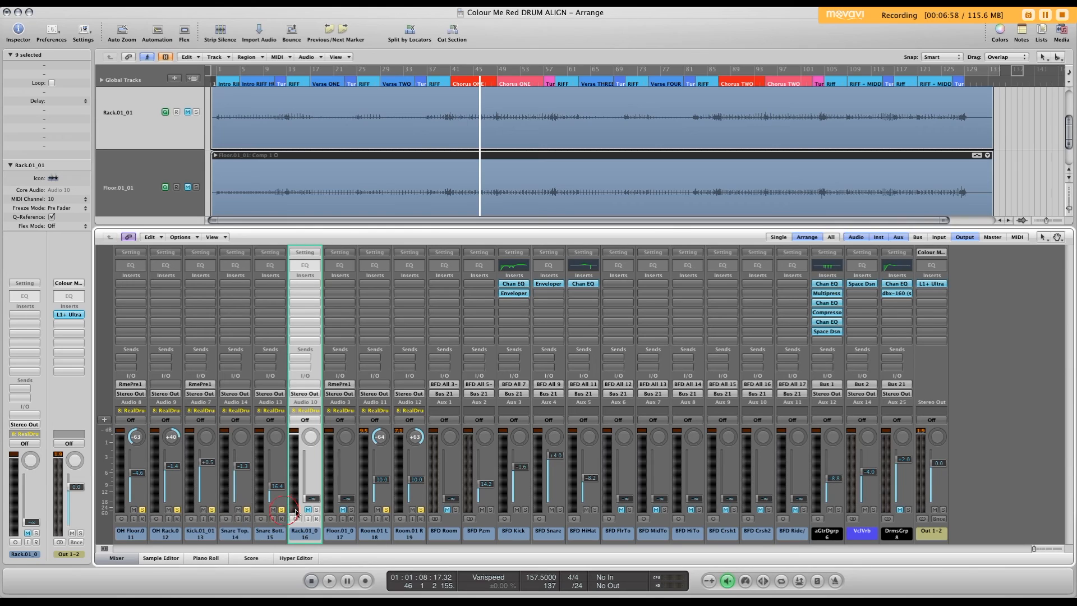
key("space")
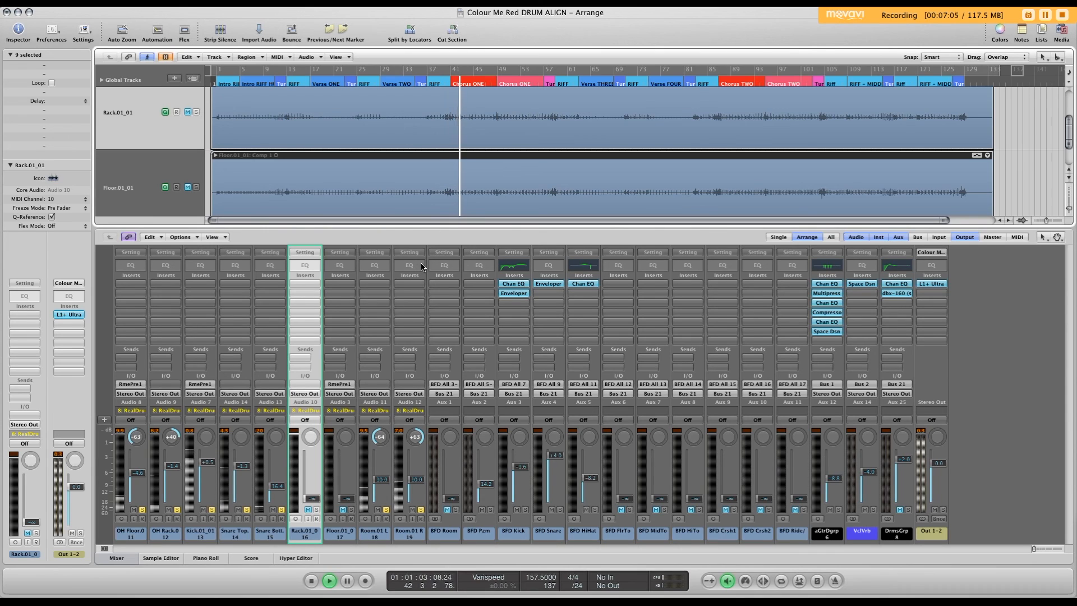
left_click(378, 538)
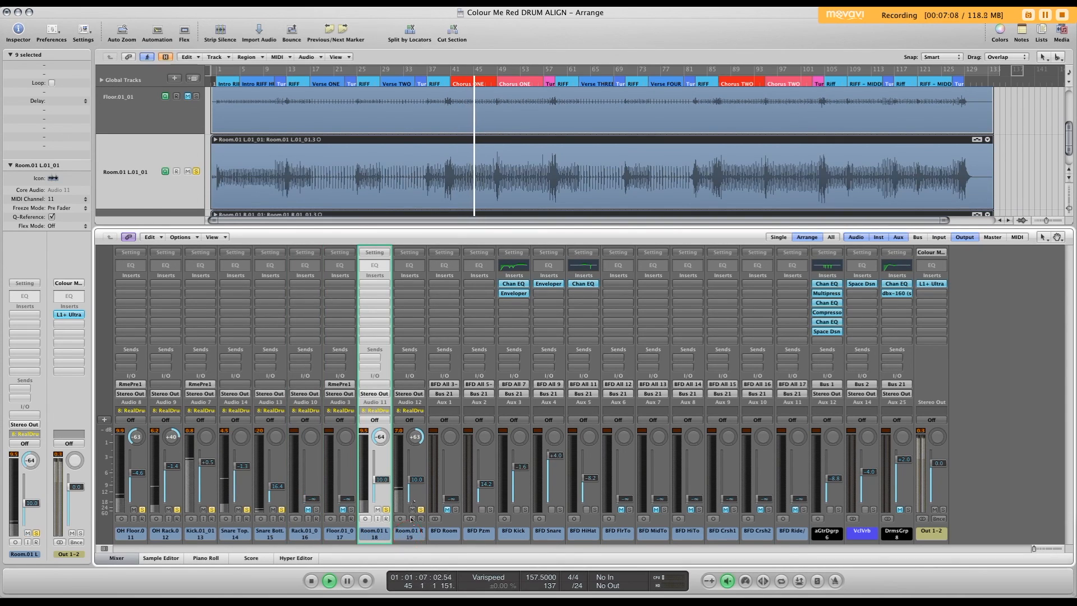
left_click(410, 516, "shift")
left_click_drag(417, 479, 416, 485)
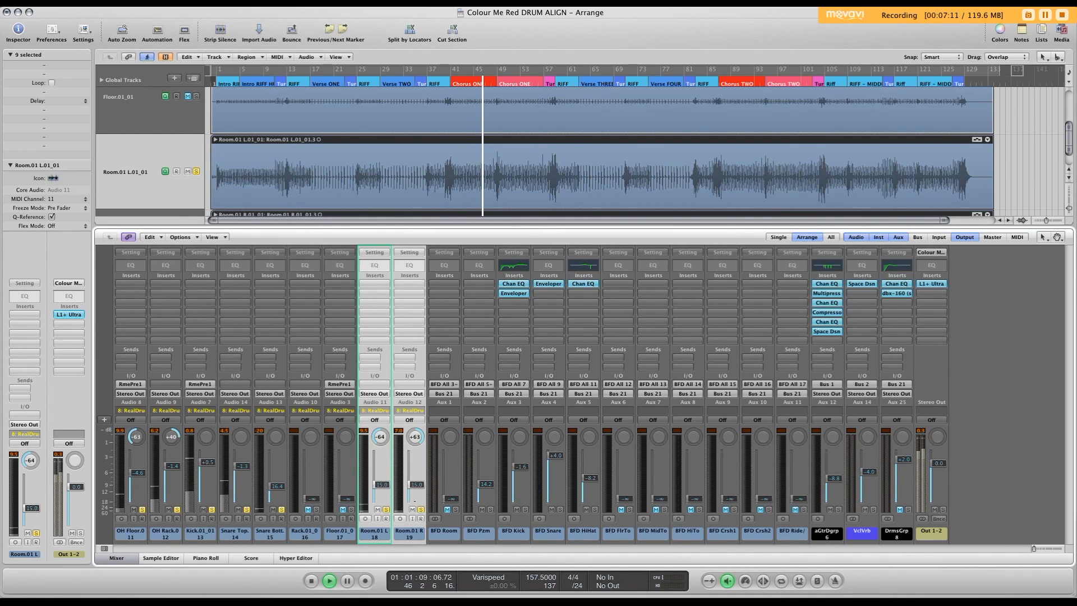